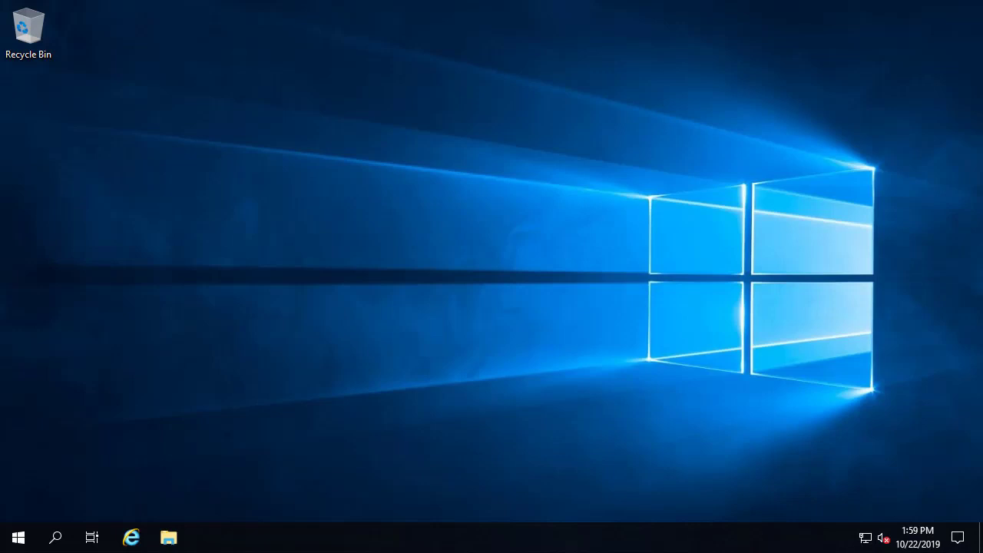
# - Launch PI Event Frames Interface Manager from the PI System program group with admin rights
pyautogui.click(15, 547)
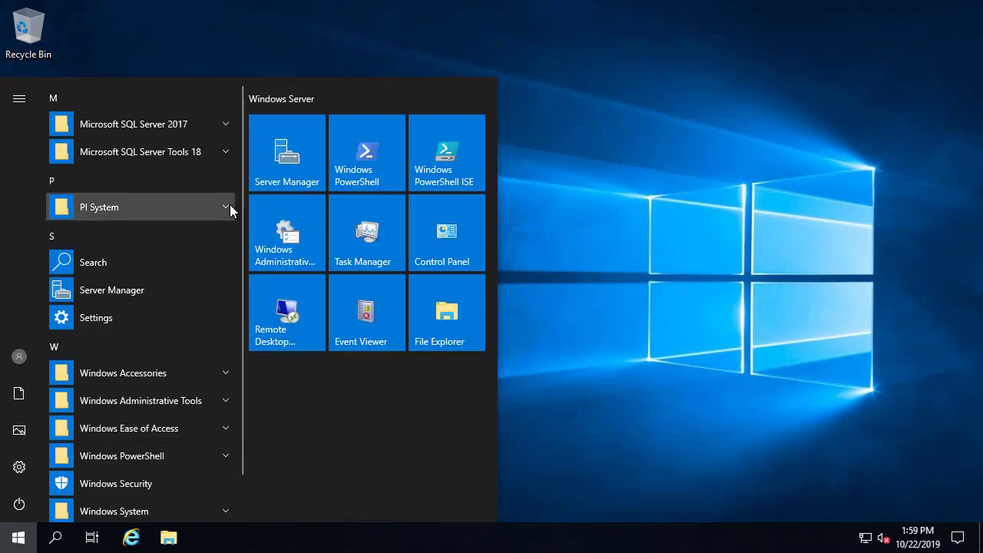
pyautogui.click(229, 204)
pyautogui.click(189, 291)
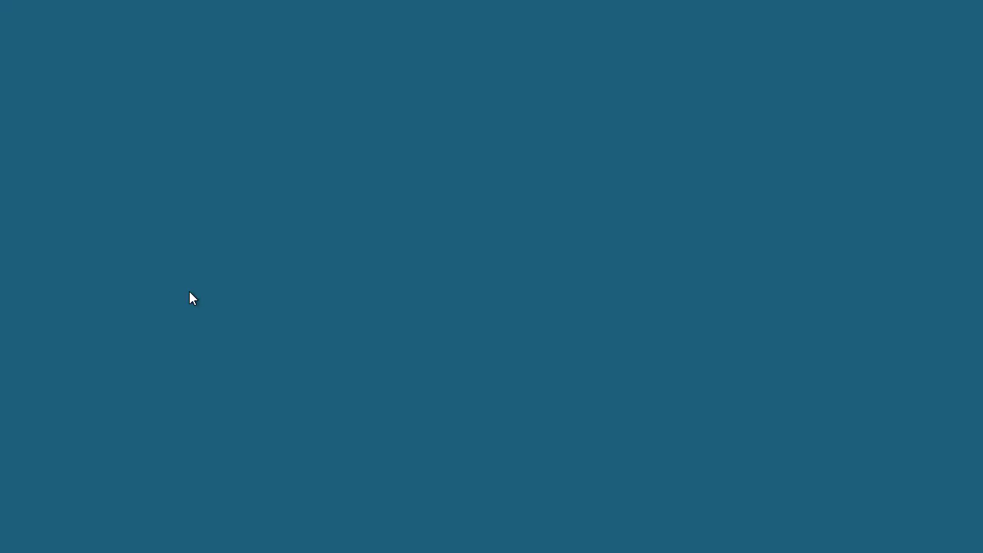
pyautogui.click(370, 377)
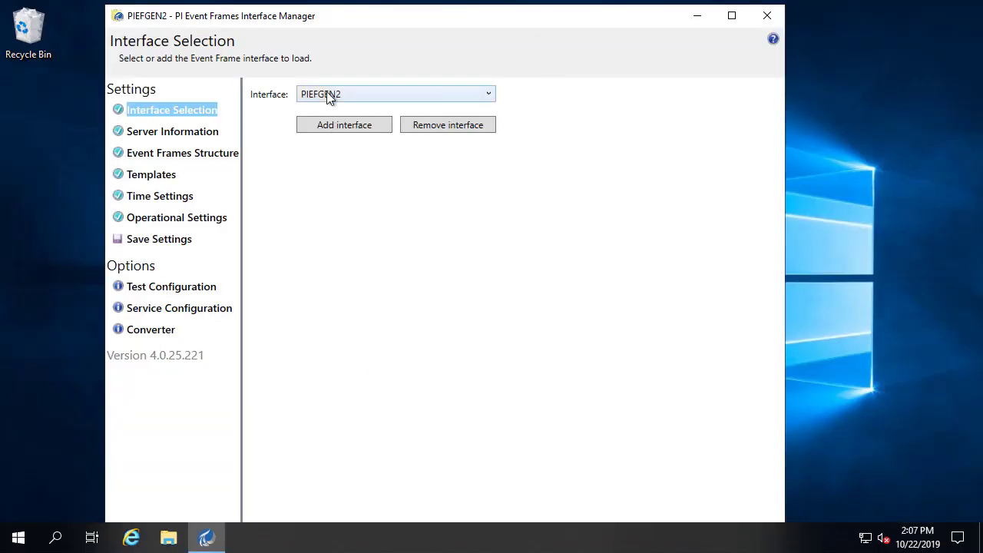
# - Add a PI Event Frames Generator (EFGEN) interface instance with service ID 1, PIEFGEN1
pyautogui.click(331, 129)
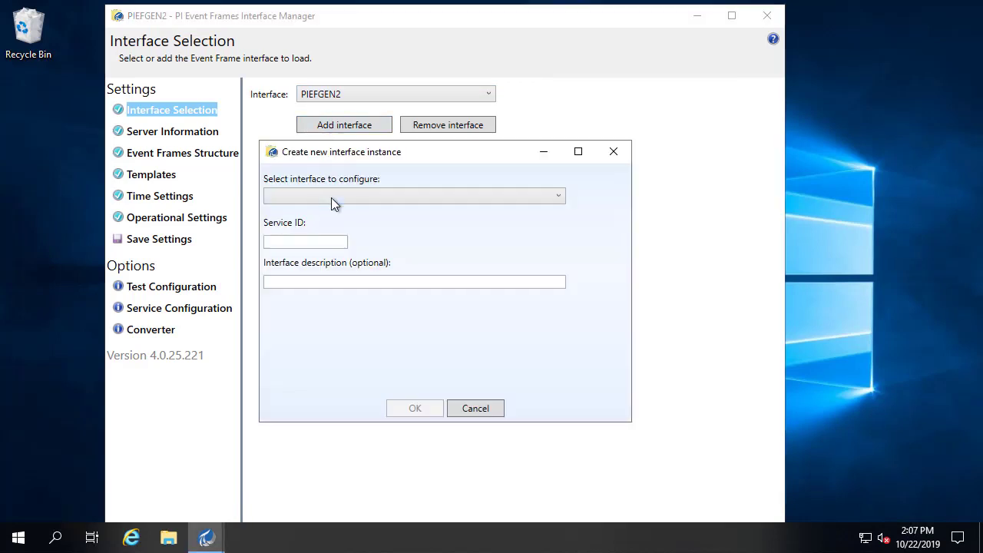
pyautogui.click(330, 197)
pyautogui.click(332, 214)
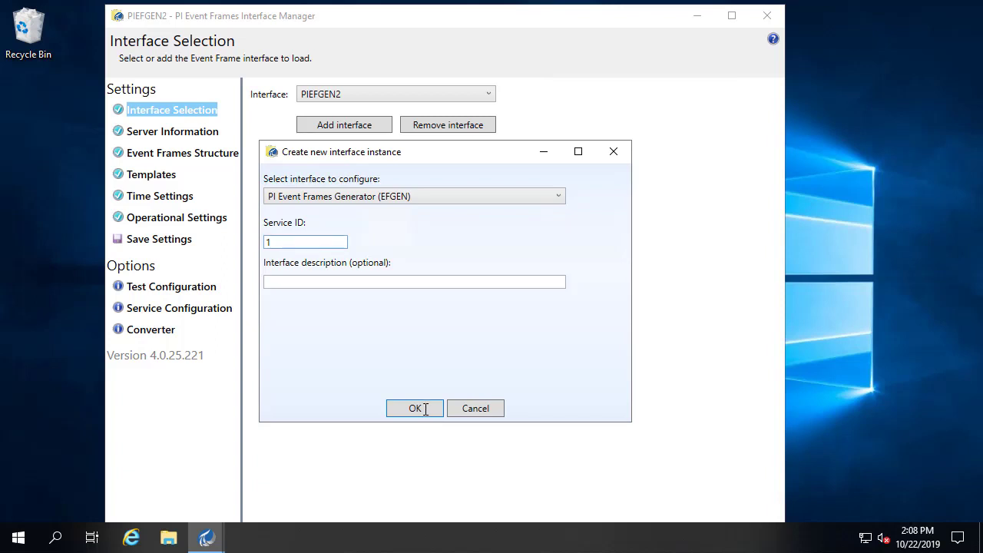
pyautogui.click(415, 407)
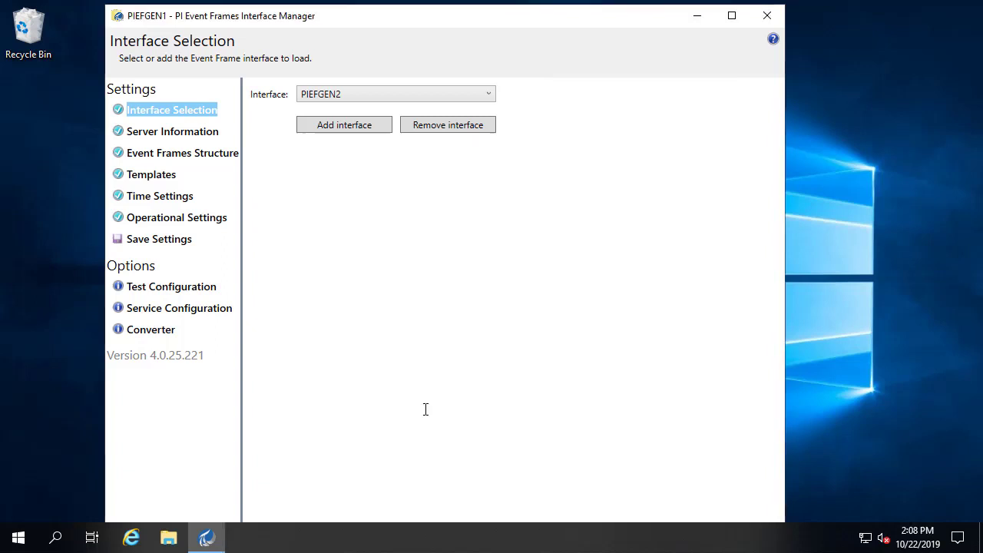
# - Set the asset database to Prod and show the Event Frames Structure page listing EFConfig_Tree
pyautogui.click(176, 131)
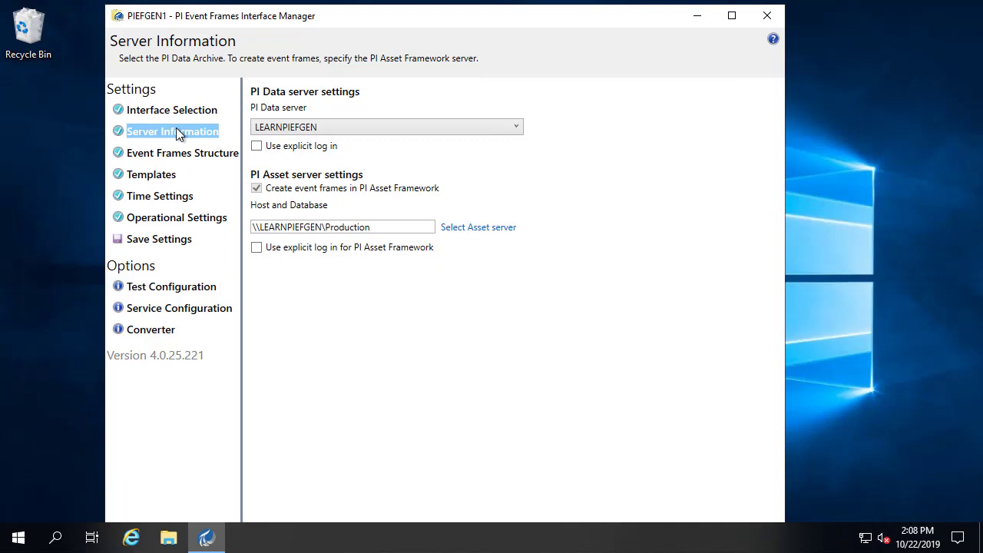
pyautogui.click(487, 227)
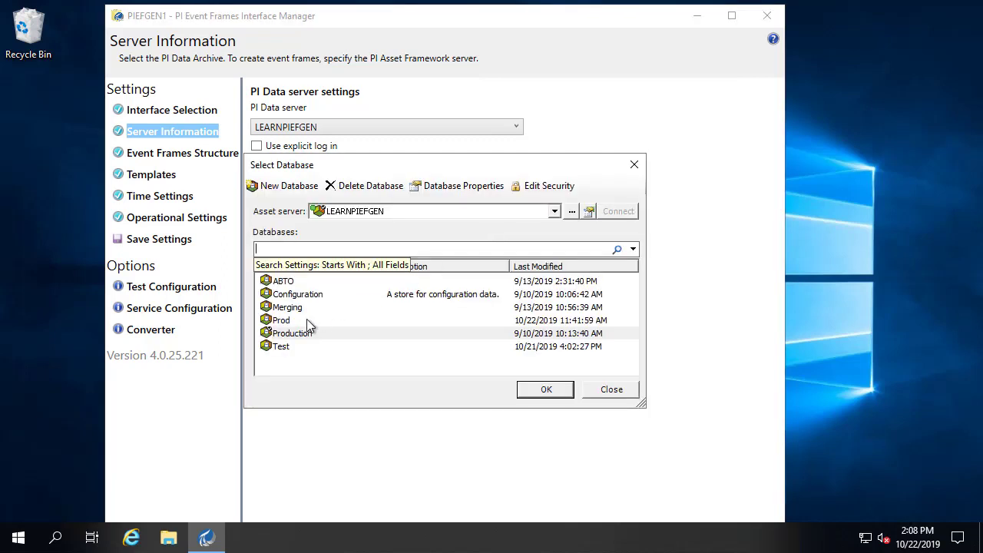
pyautogui.click(284, 322)
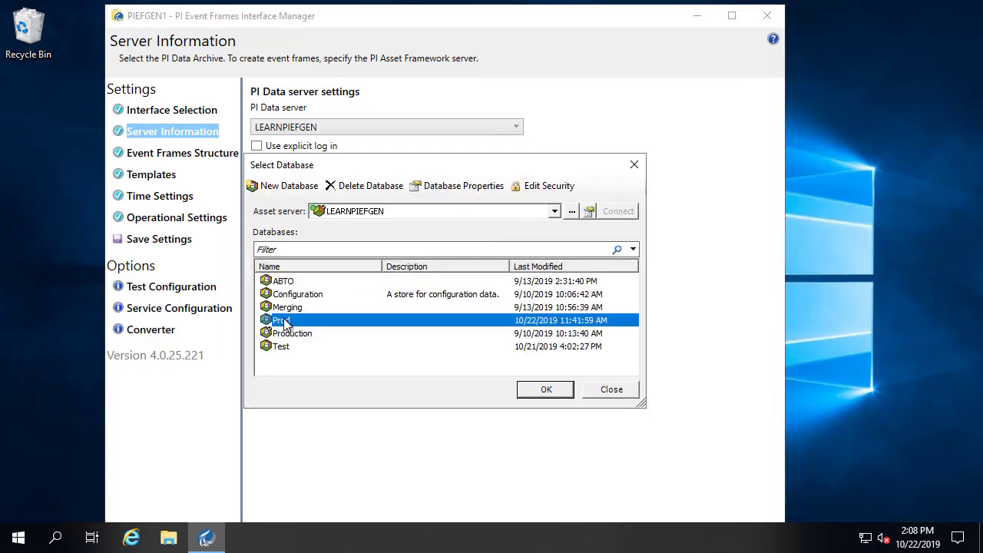
pyautogui.click(546, 390)
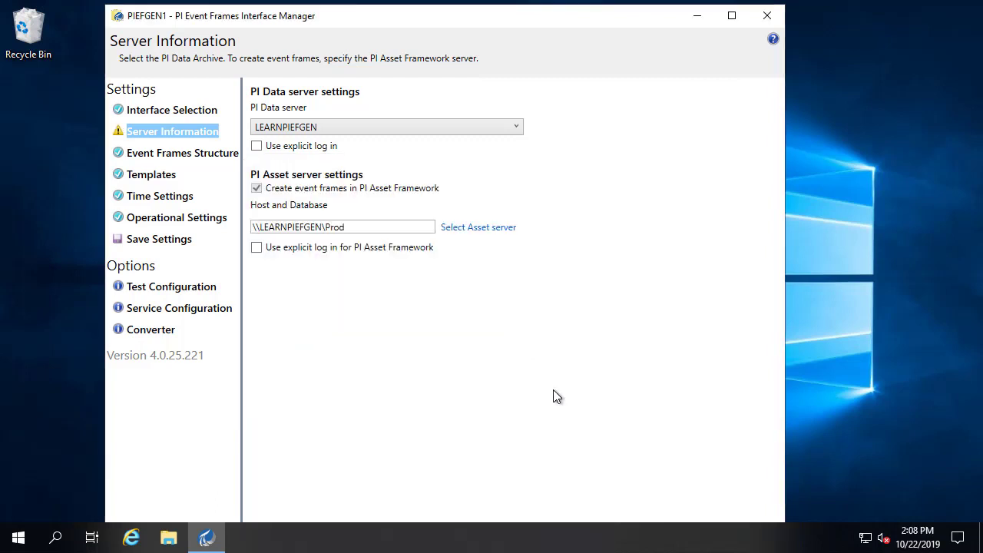
pyautogui.click(174, 153)
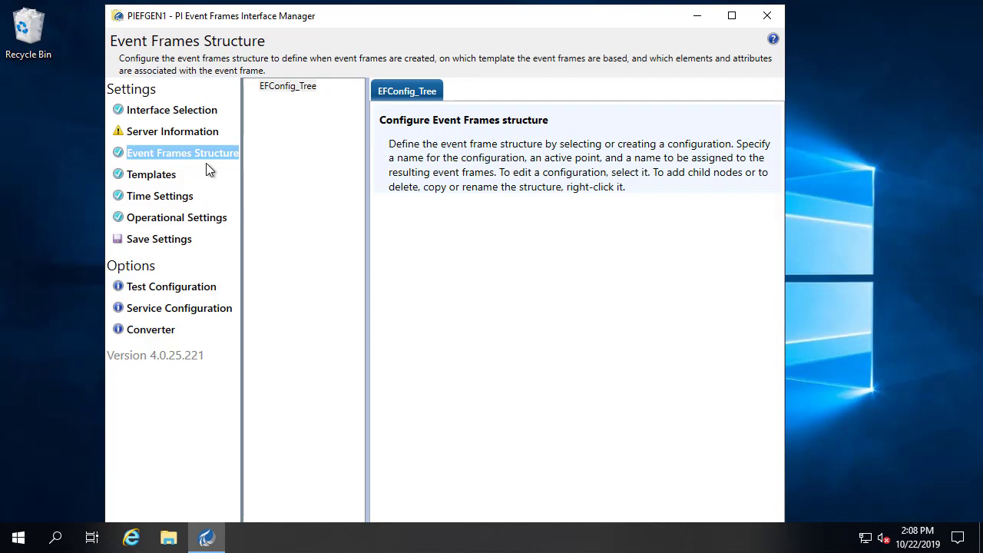
# - Launch PI System Explorer with admin rights, opening on the Prod database library
pyautogui.click(18, 541)
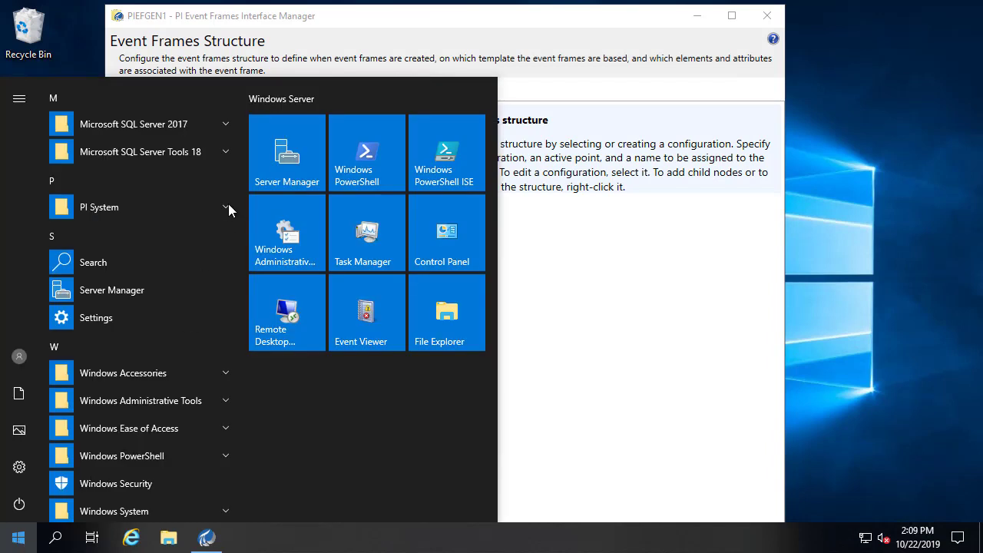
pyautogui.click(227, 206)
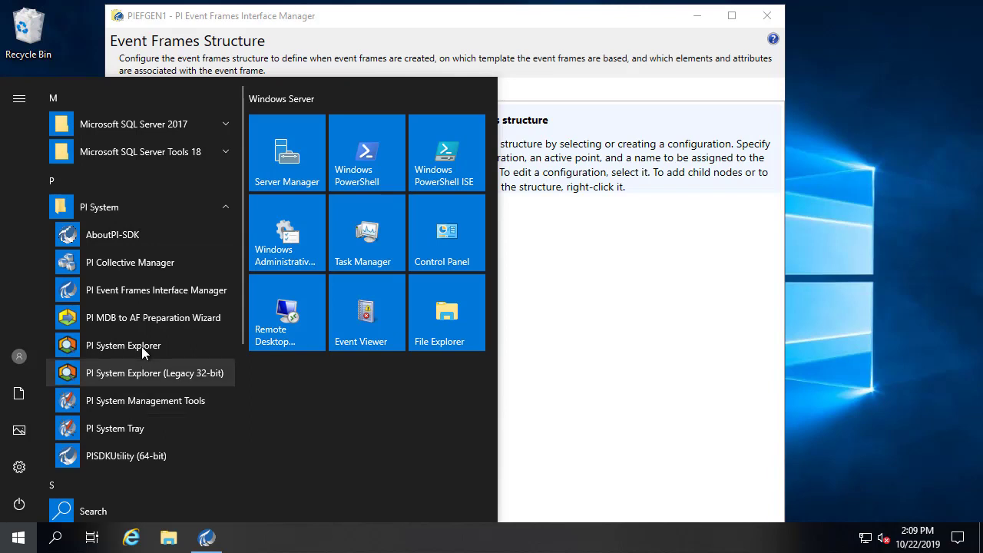
pyautogui.click(141, 346)
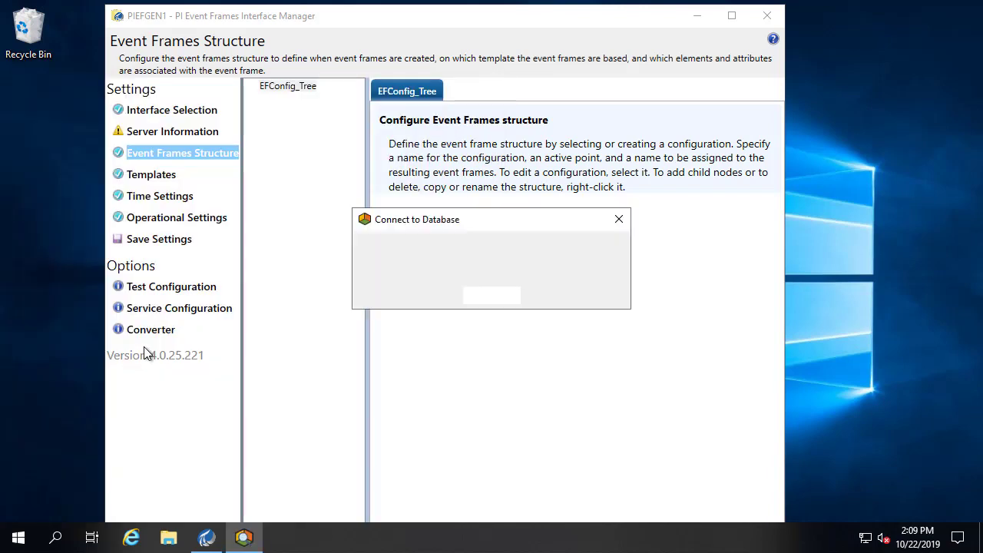
pyautogui.click(535, 332)
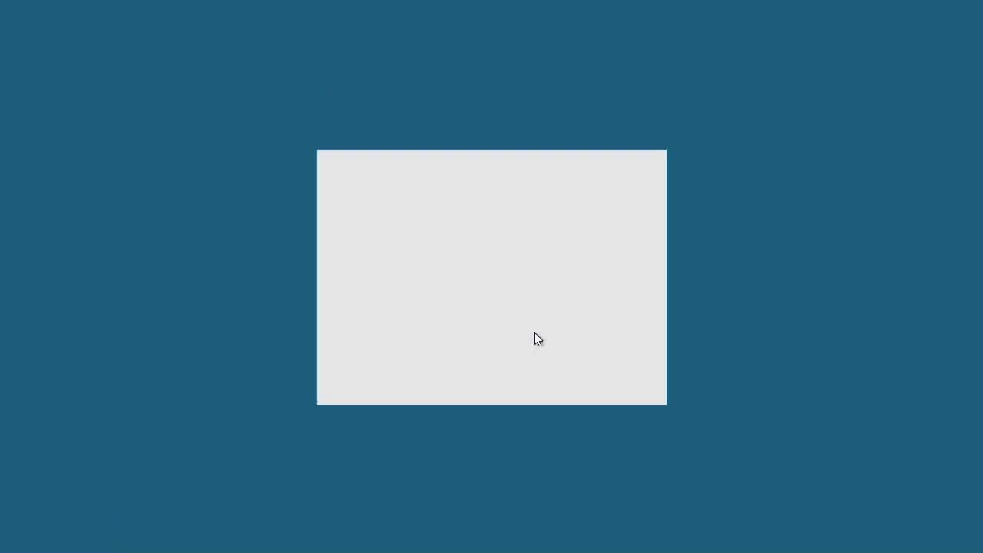
pyautogui.click(439, 376)
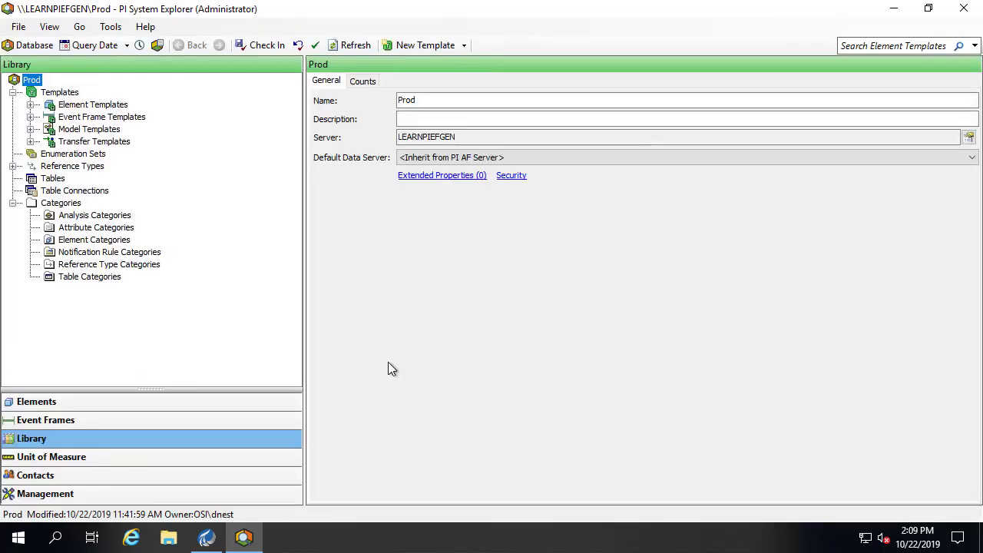
# - Expand Facility 101 > Line 1 > Heater, Heater 1 and Mixers in the element hierarchy
pyautogui.click(39, 407)
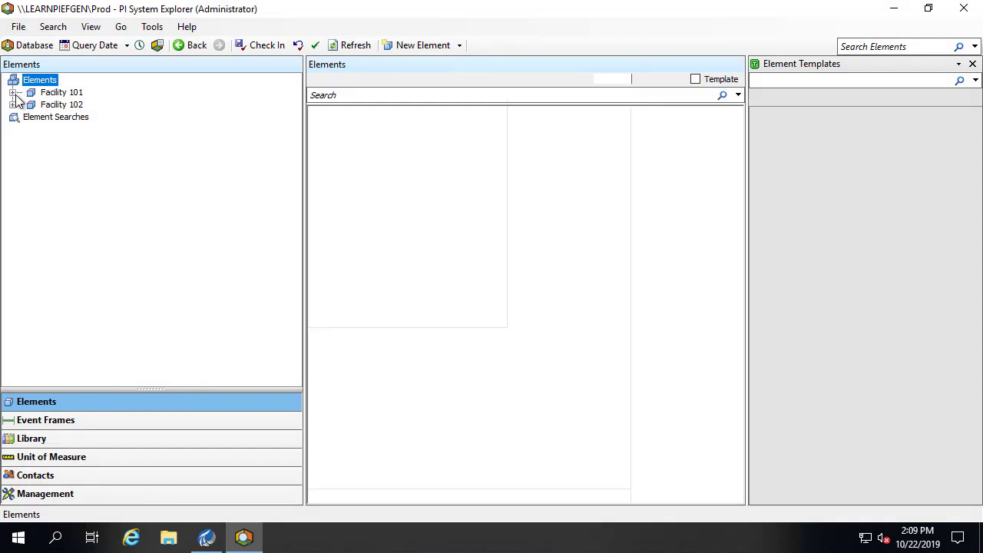
pyautogui.click(13, 92)
pyautogui.click(30, 104)
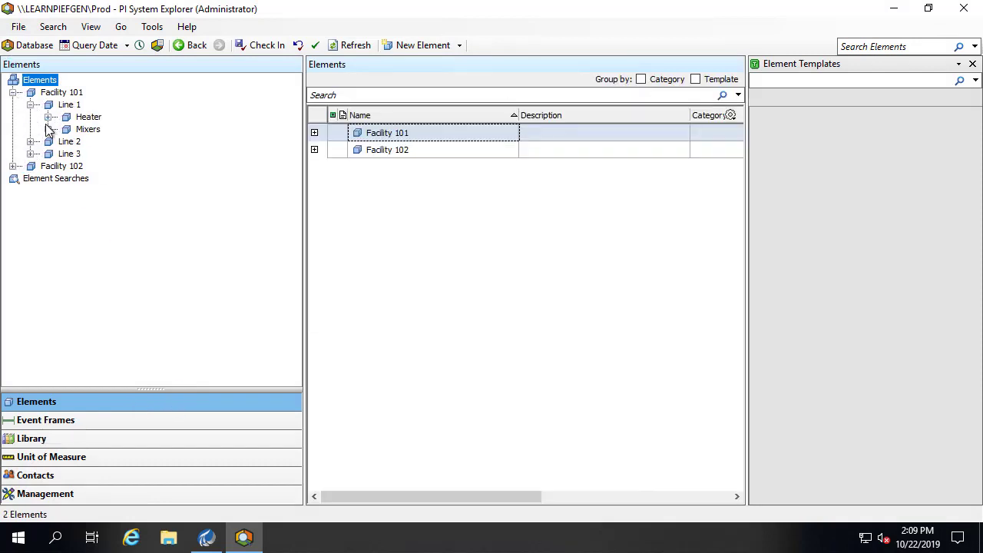
pyautogui.click(48, 117)
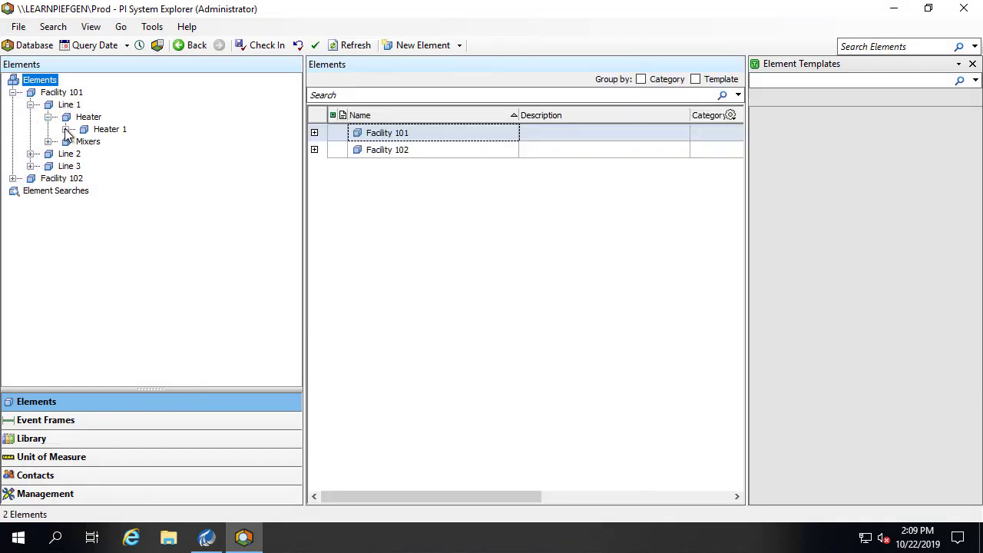
pyautogui.click(65, 129)
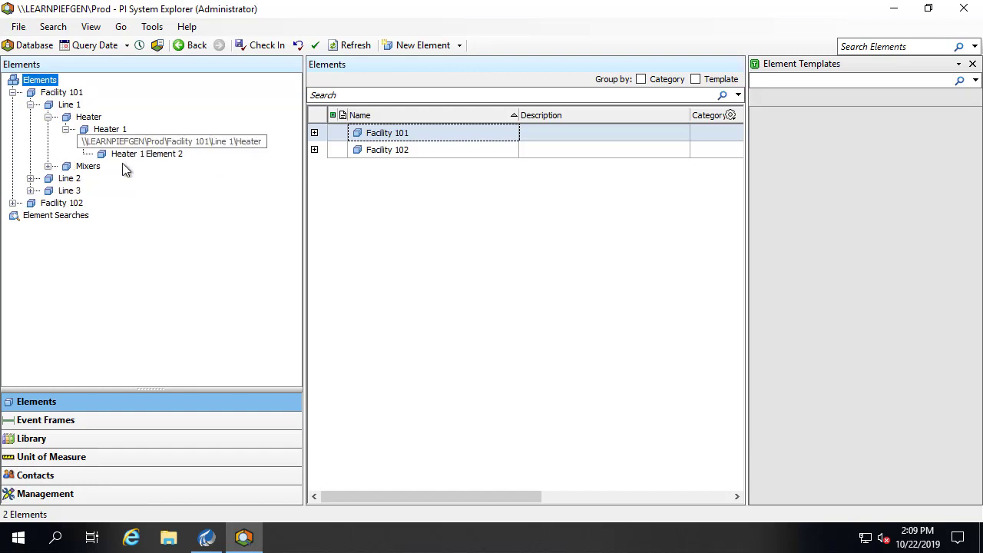
pyautogui.click(48, 166)
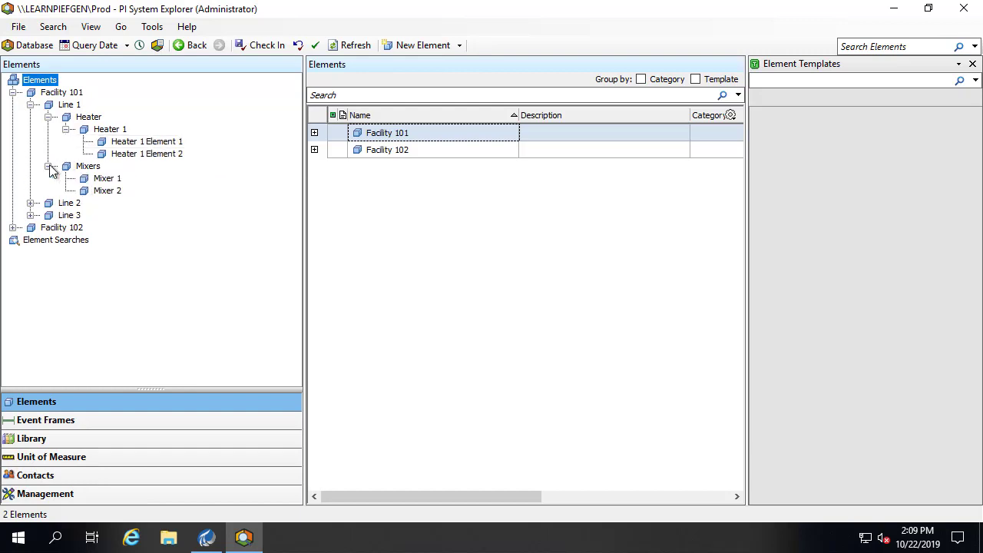
# - Check the Prod library's Event Frame Templates, confirming none are configured yet
pyautogui.click(47, 440)
pyautogui.click(30, 105)
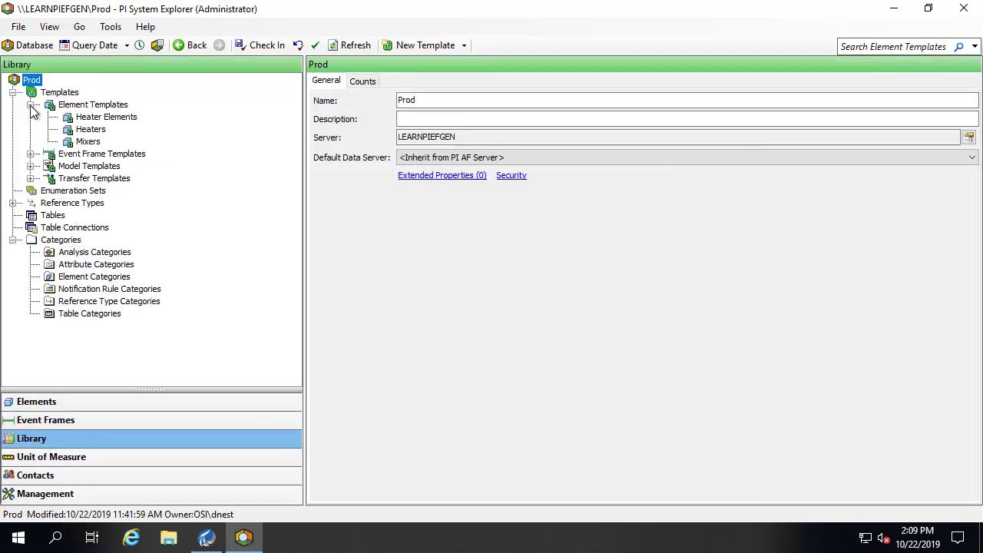
pyautogui.click(84, 155)
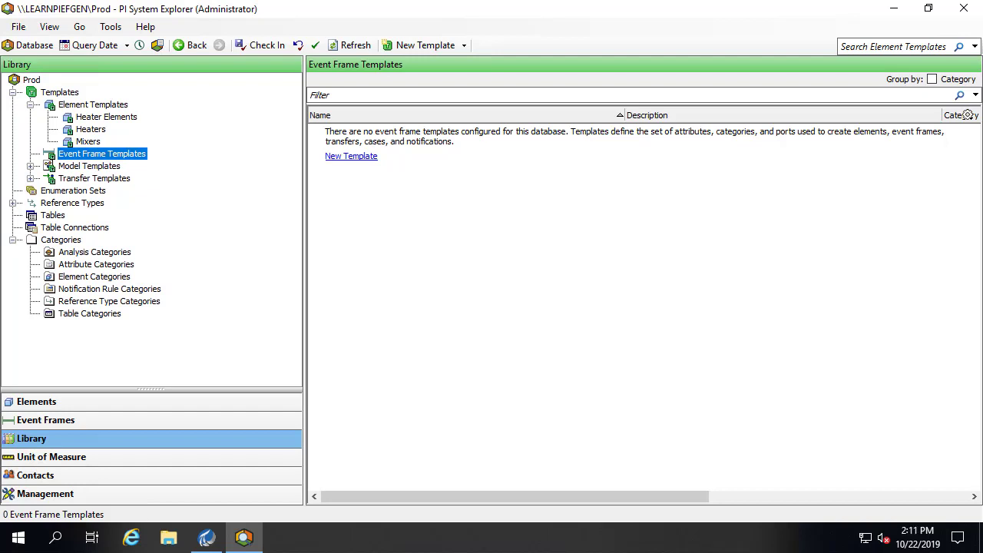
# - Install PIEFGEN1 as a Windows service, entering the service logon account and its password
pyautogui.click(205, 537)
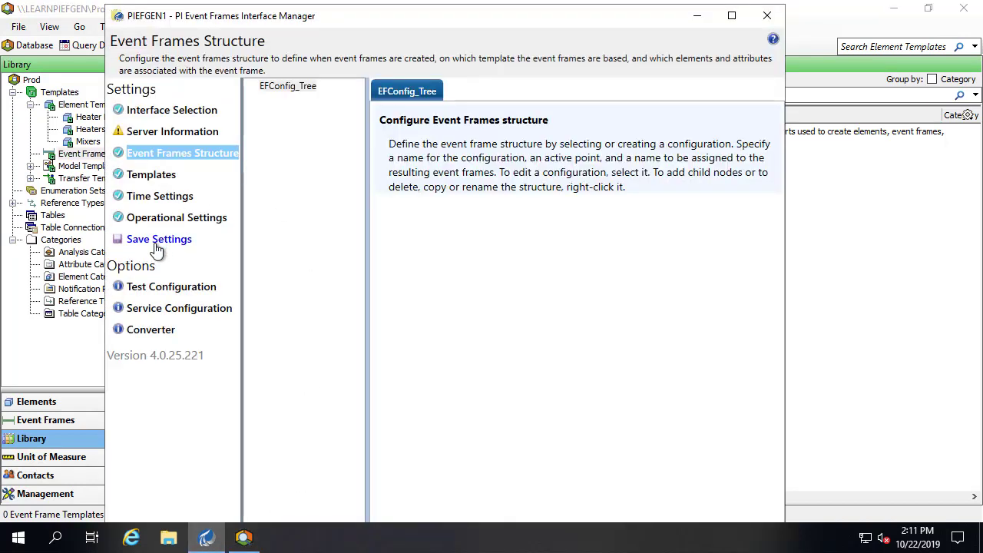
pyautogui.click(142, 310)
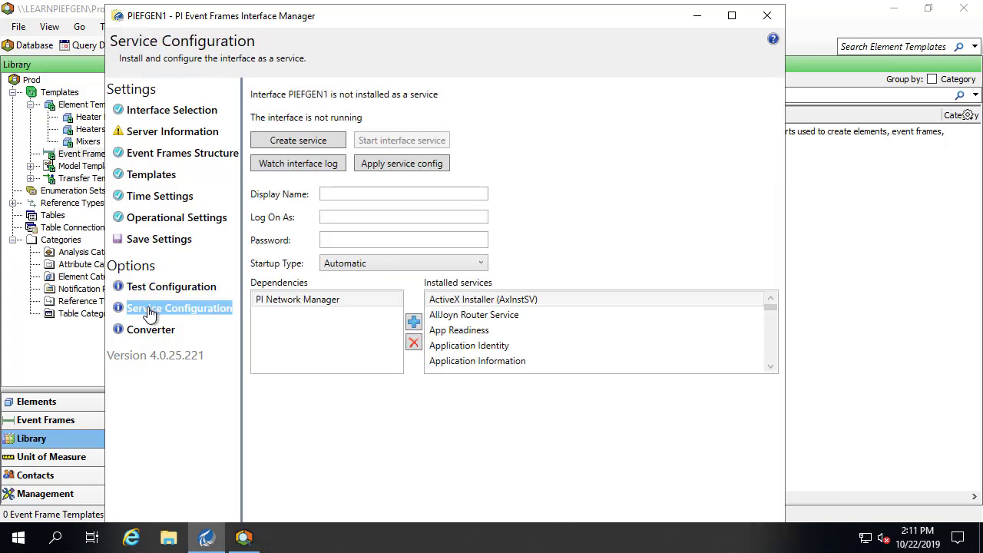
pyautogui.click(326, 218)
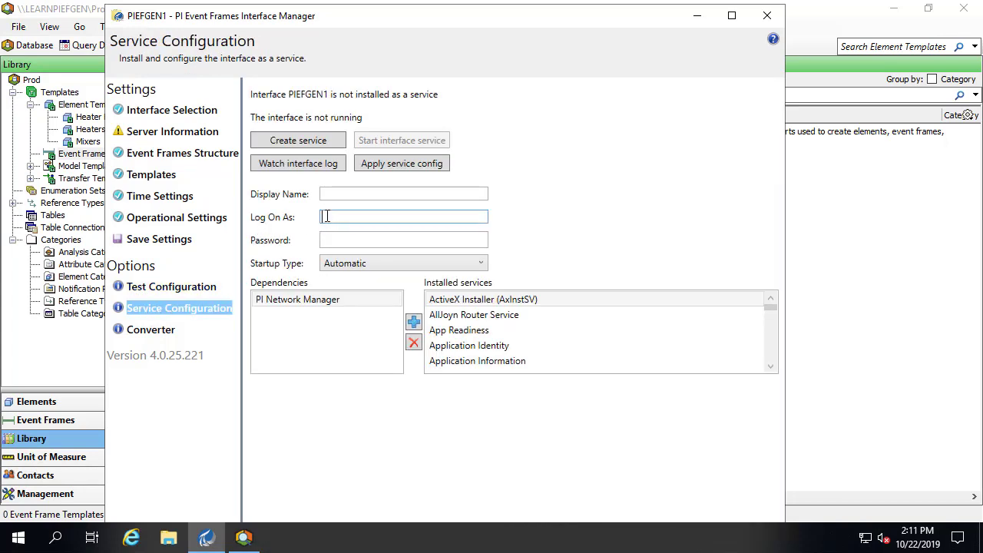
pyautogui.press('Tab')
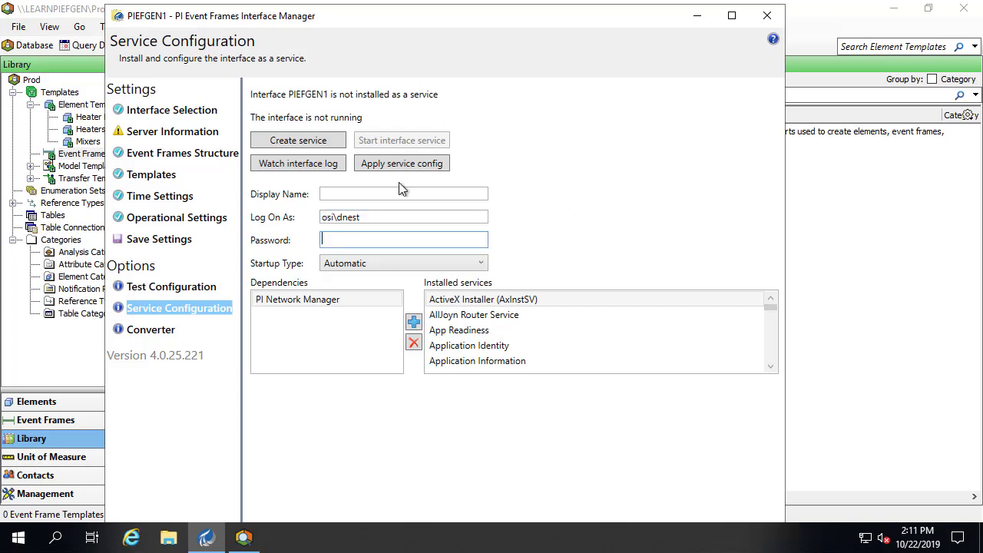
pyautogui.write('•••••••••••••')
pyautogui.click(298, 139)
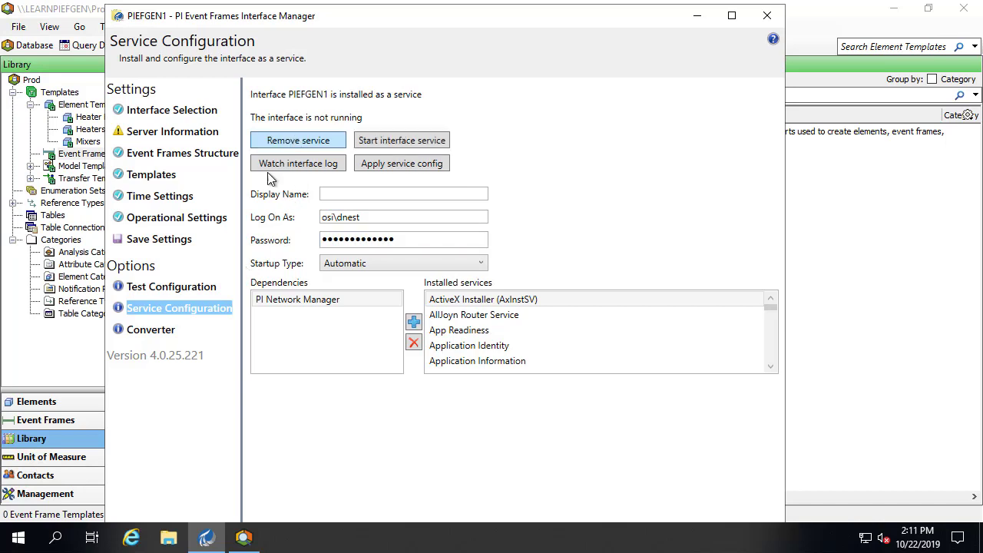
pyautogui.click(20, 539)
# - Confirm in Services that PIEFGEN1 is an Automatic, stopped service, then minimize Services
pyautogui.write('services')
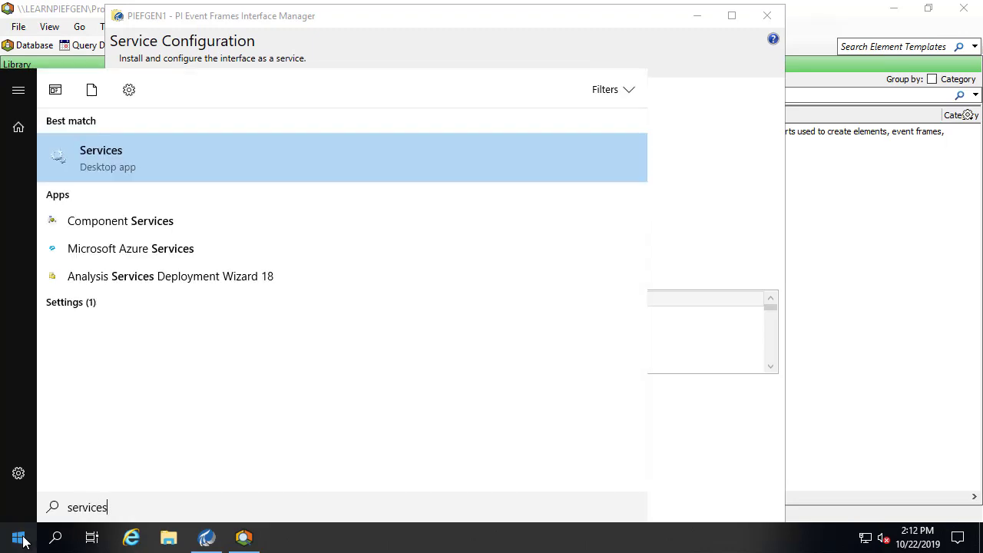
pyautogui.click(105, 168)
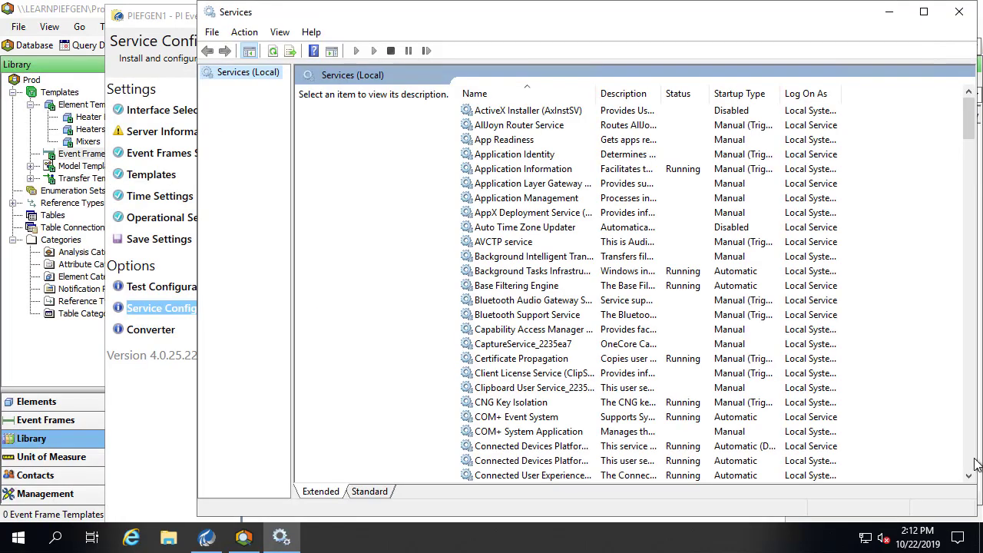
pyautogui.scroll(-20, 974, 463)
pyautogui.scroll(-9, 973, 463)
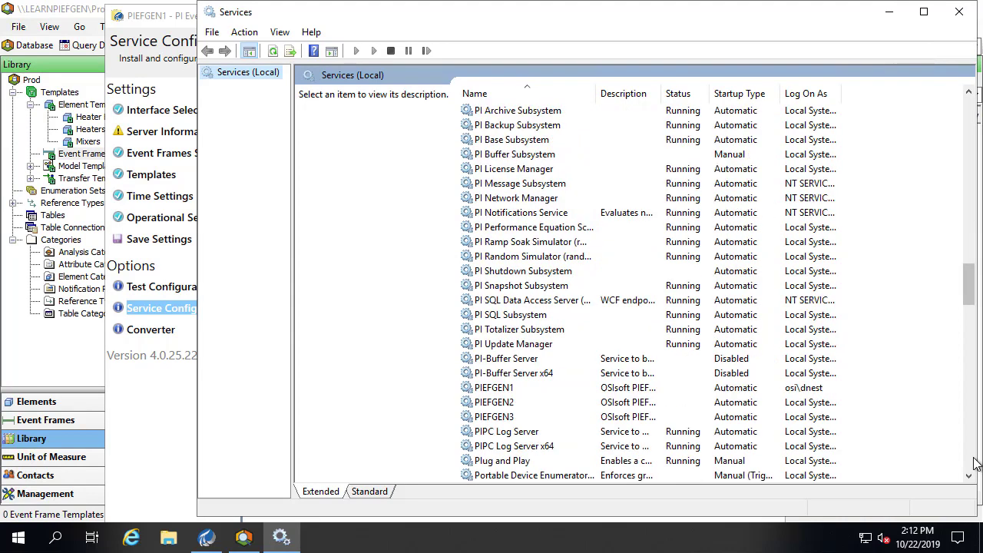
pyautogui.click(498, 390)
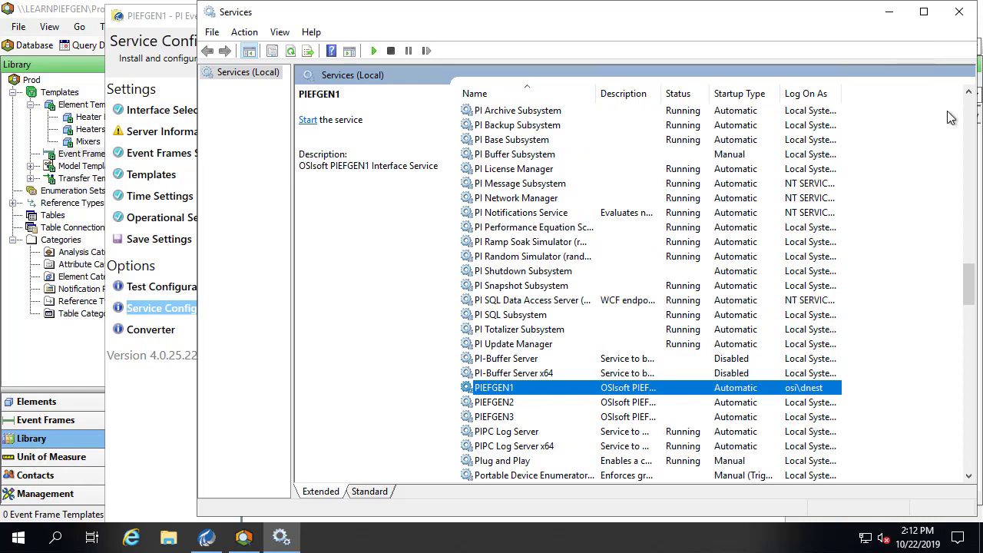
pyautogui.click(889, 11)
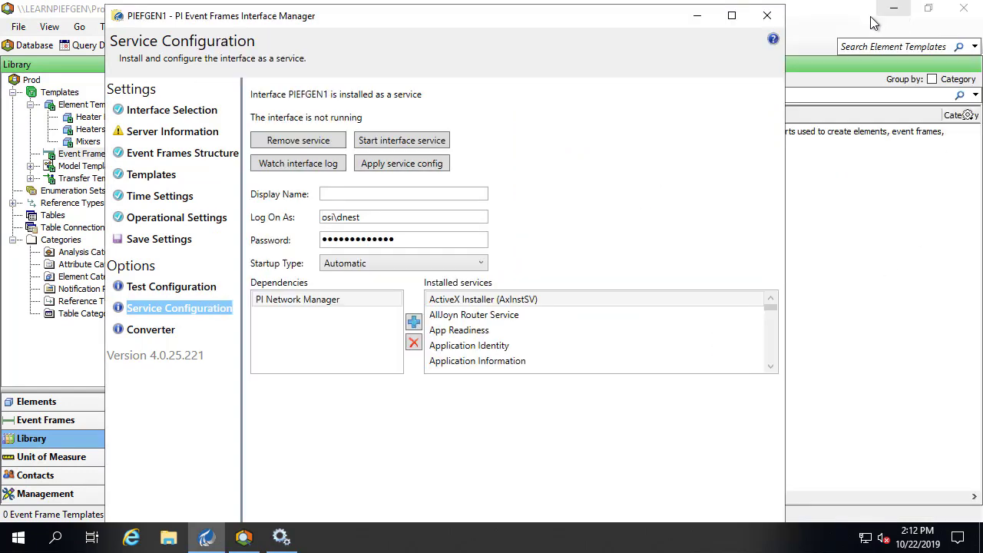
# - Start the PIEFGEN1 interface service and close the Interface Manager once it is running
pyautogui.click(441, 146)
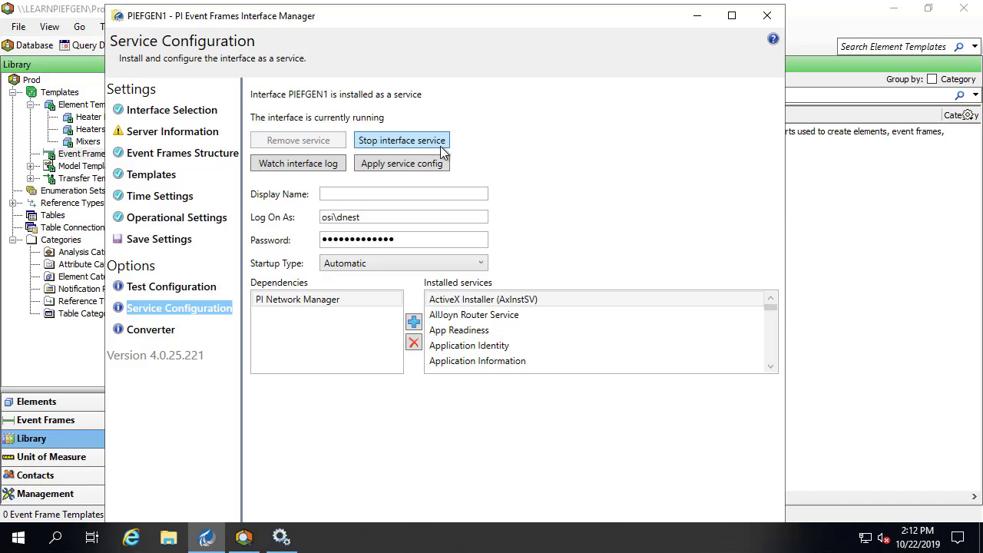
pyautogui.click(766, 14)
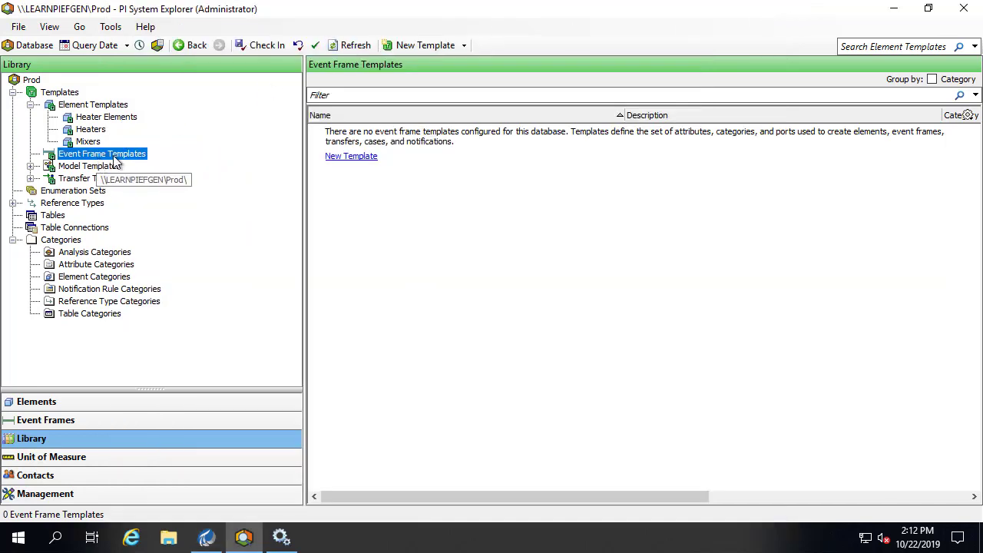
# - Refresh to show the nine generated templates and expand PIBatch, PISubBatch and PIUnitBatch
pyautogui.click(338, 45)
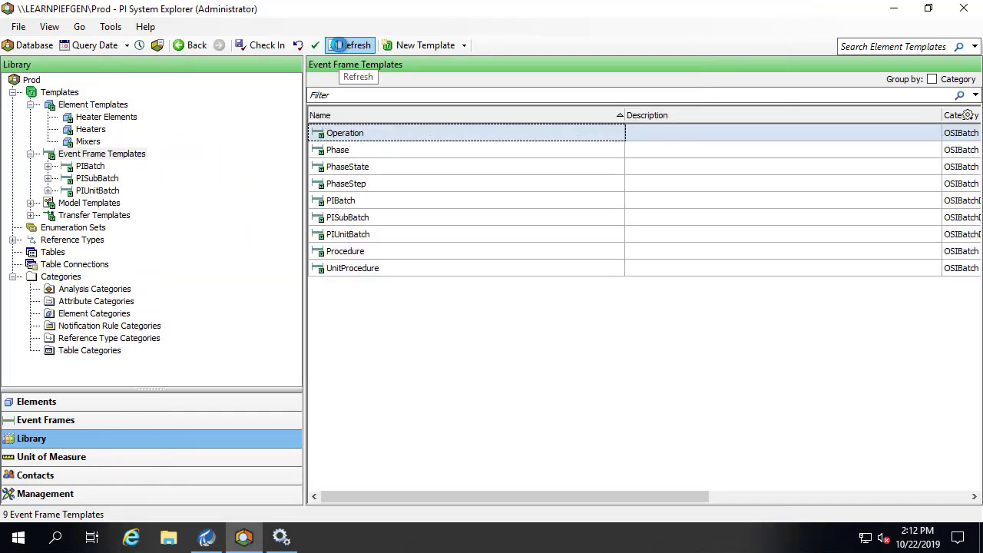
pyautogui.click(48, 166)
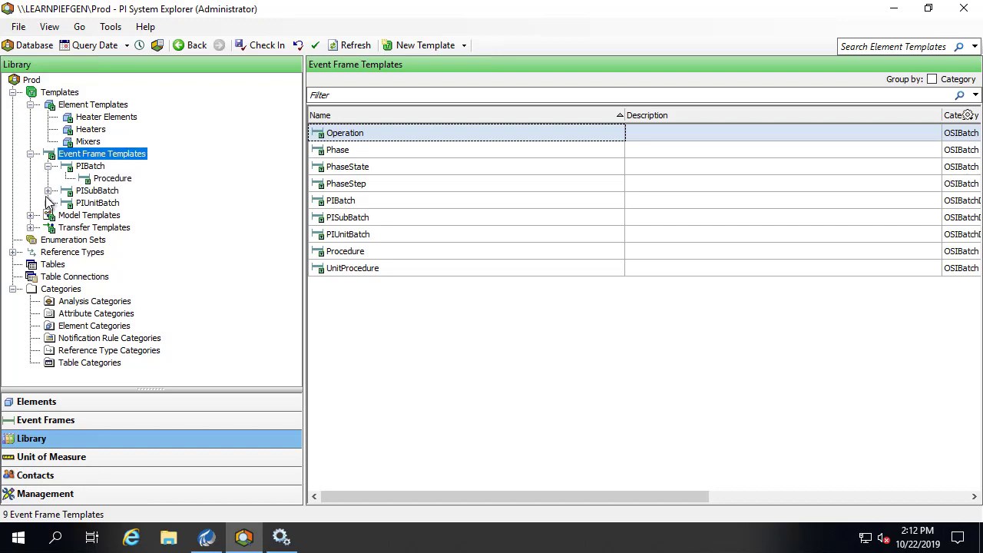
pyautogui.click(48, 191)
pyautogui.click(48, 252)
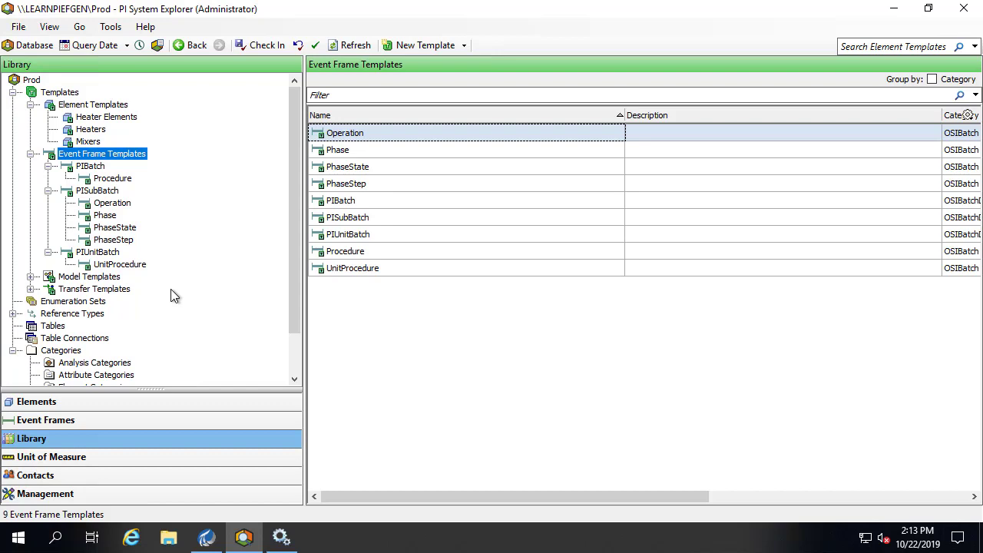
# - Derive a new template from Procedure and rename it Procedure_Factory1
pyautogui.click(106, 181)
pyautogui.rightClick(109, 182)
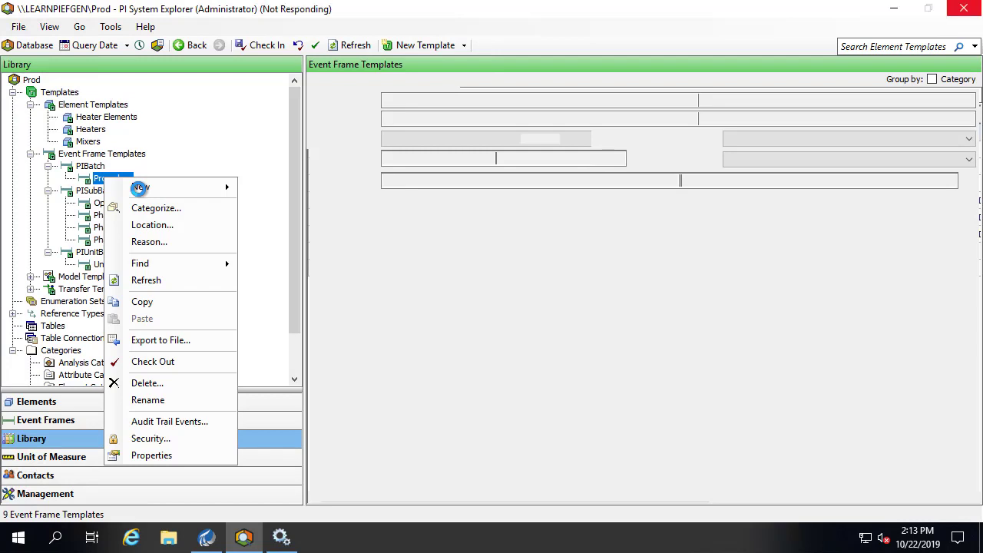
pyautogui.moveTo(138, 187)
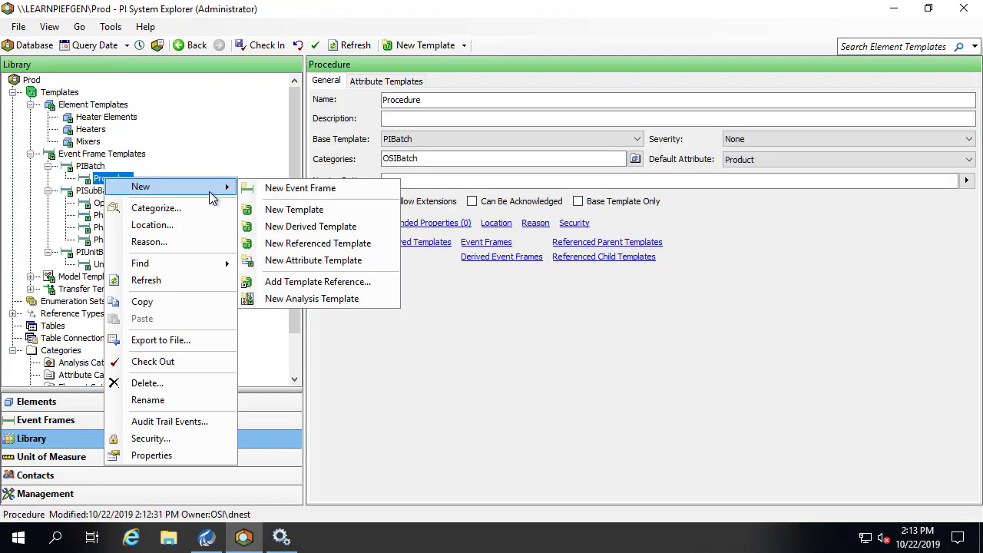
pyautogui.click(296, 228)
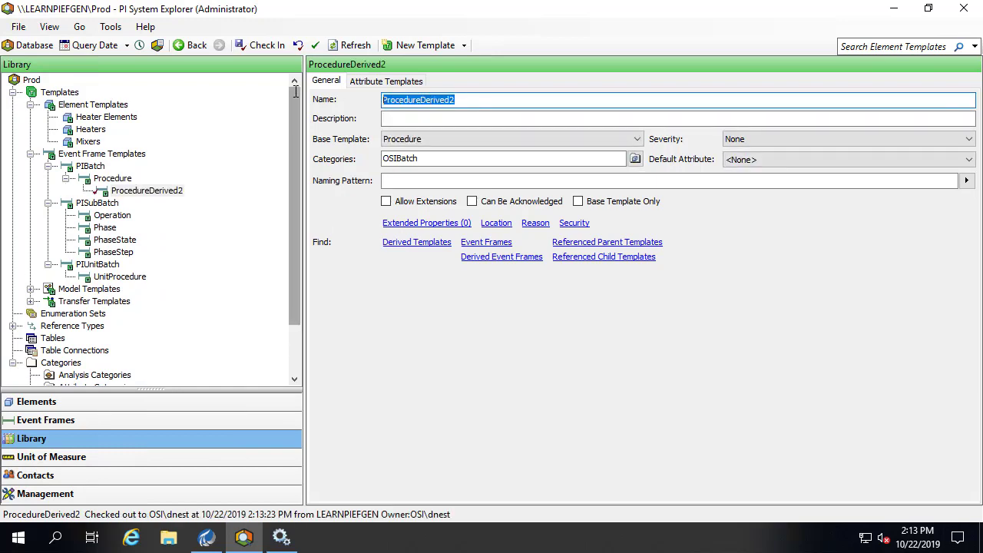
pyautogui.write('Procedu')
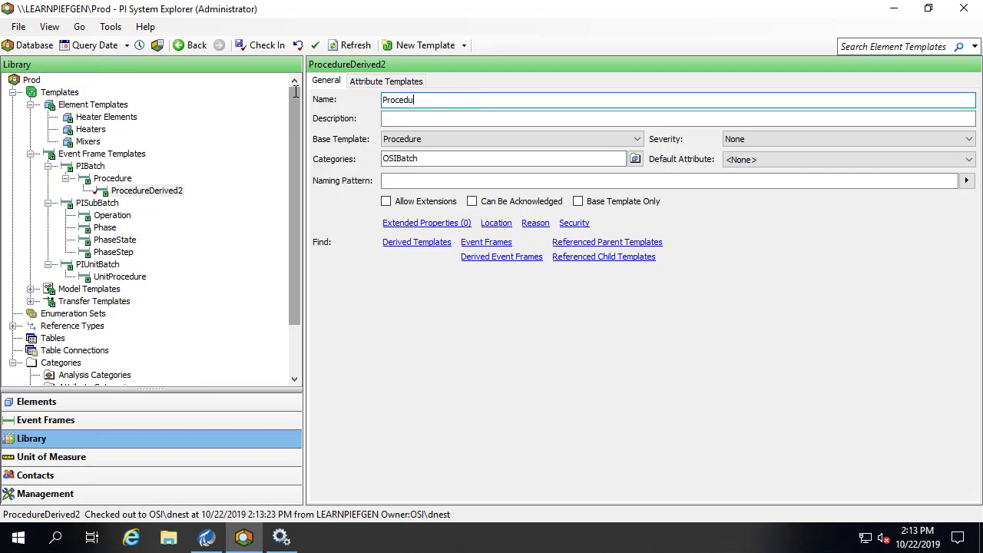
pyautogui.write('re_Factory1')
# - Check in Procedure_Factory1 and derive a UnitProcedure_Heater template from UnitProcedure
pyautogui.click(272, 48)
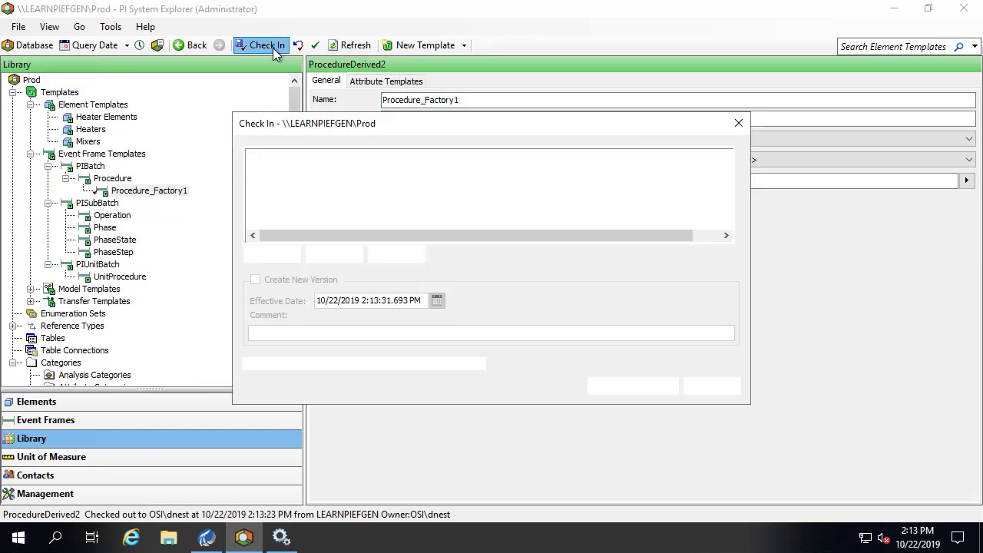
pyautogui.click(628, 387)
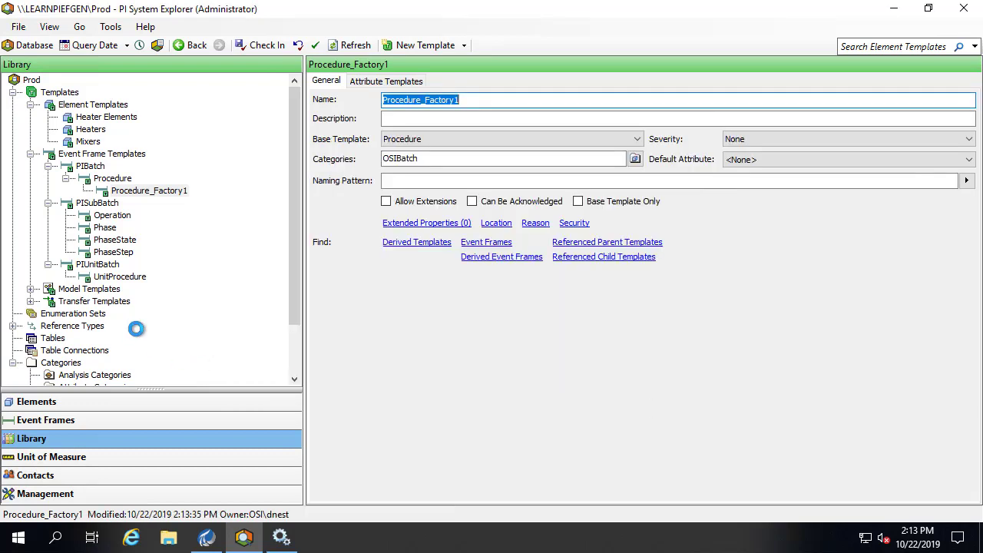
pyautogui.rightClick(115, 278)
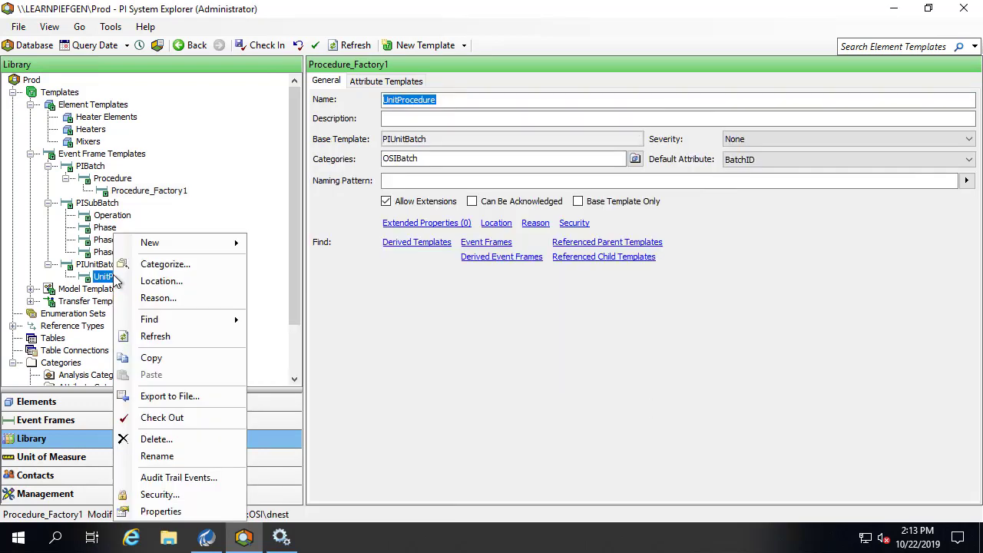
pyautogui.moveTo(162, 244)
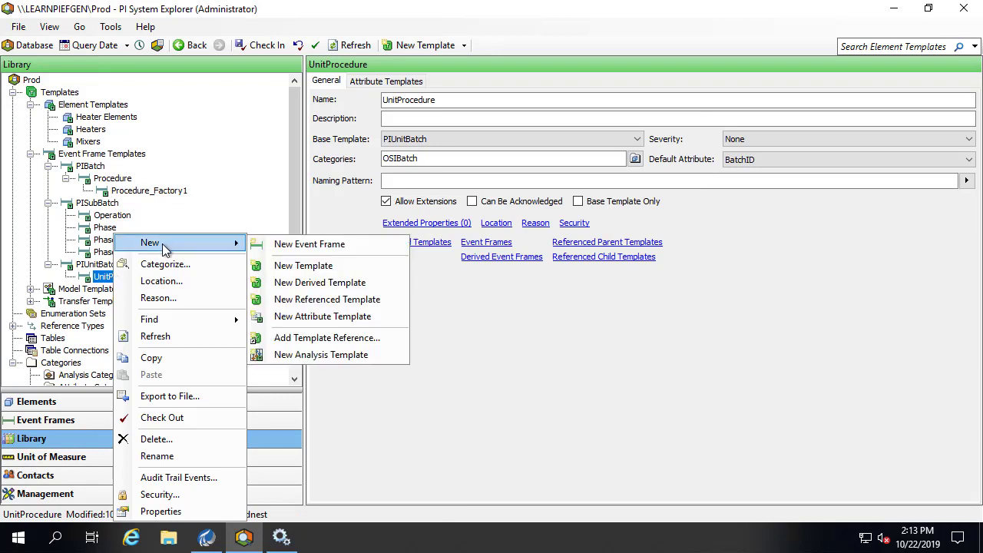
pyautogui.click(302, 281)
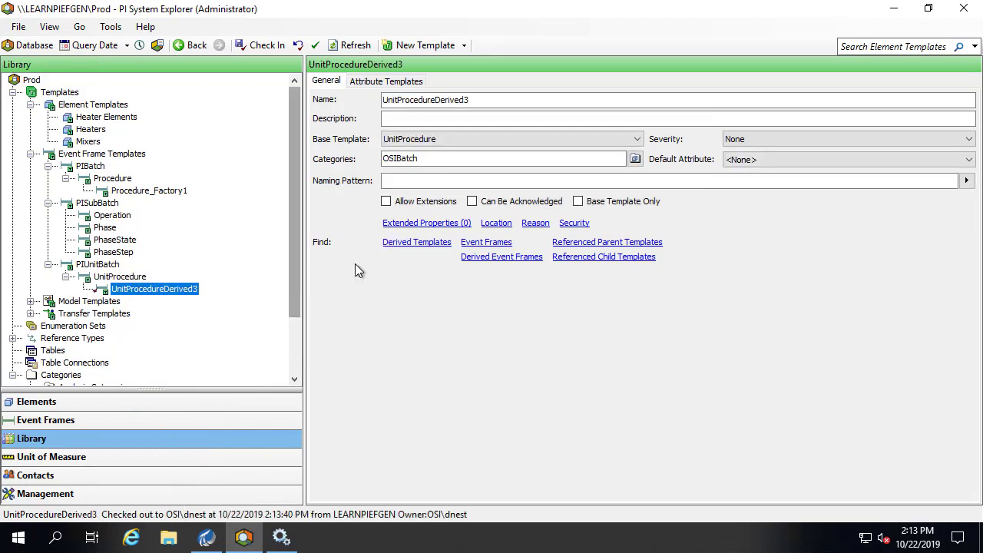
pyautogui.click(500, 103)
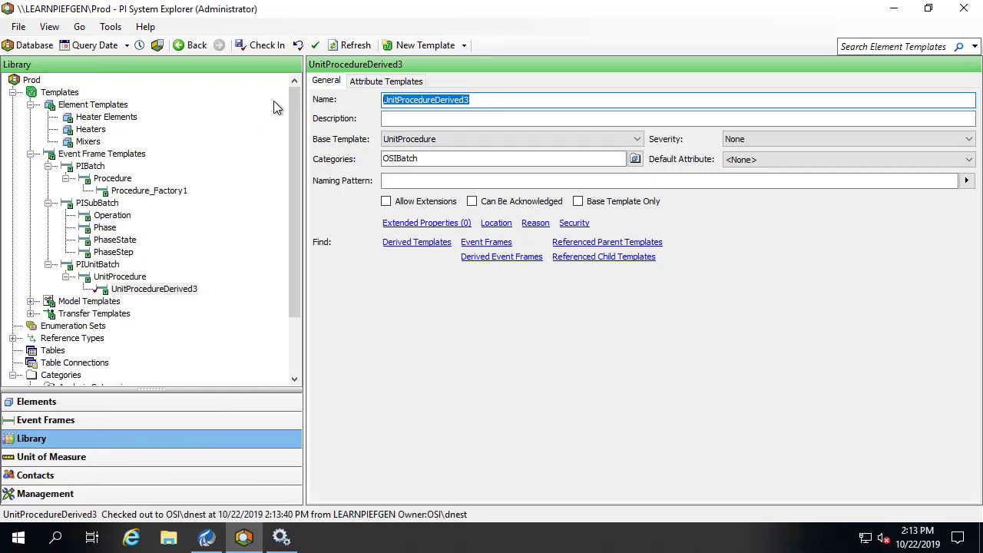
pyautogui.write('Unit')
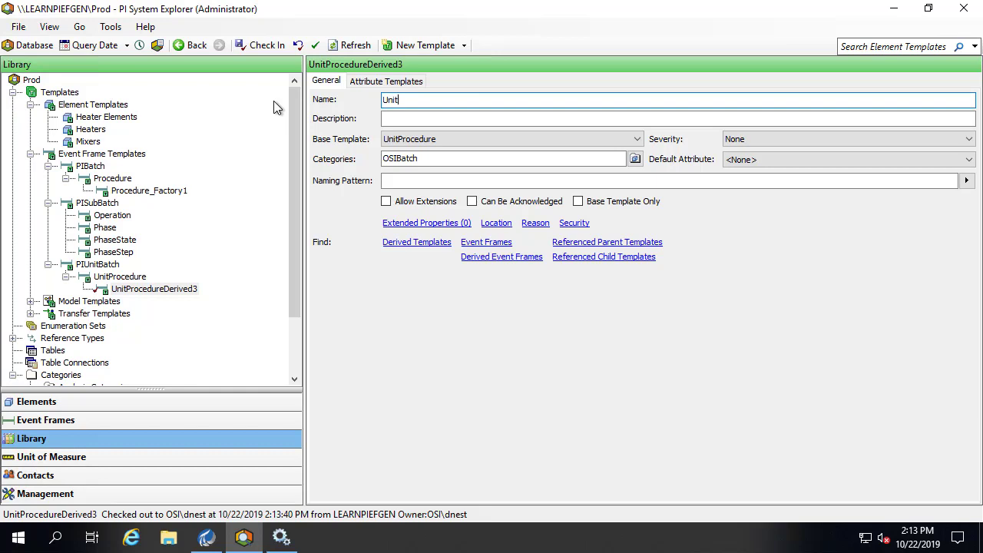
pyautogui.write('Procedure_Heater')
pyautogui.click(119, 278)
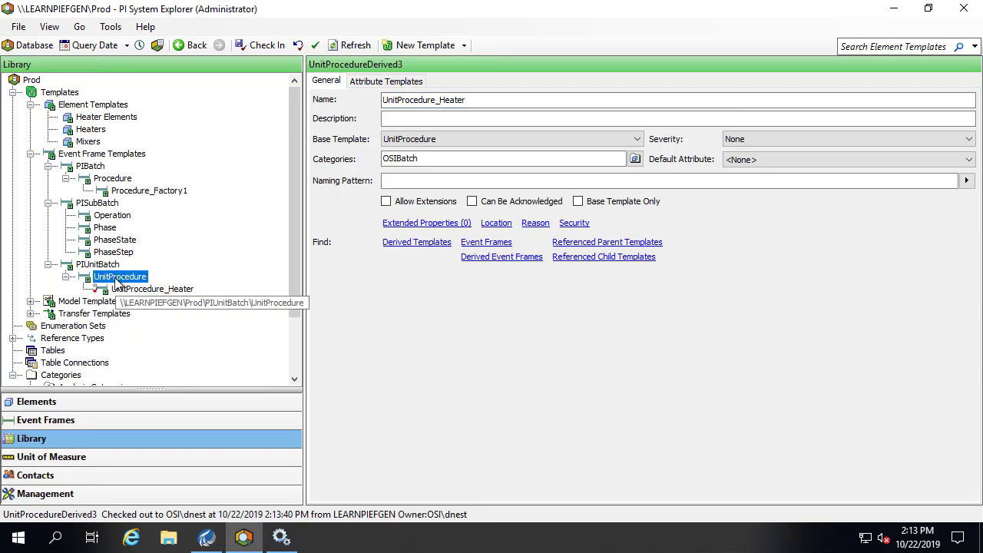
# - Derive UnitProcedure_Mixer from UnitProcedure and check in both new heater and mixer templates
pyautogui.rightClick(117, 280)
pyautogui.moveTo(199, 243)
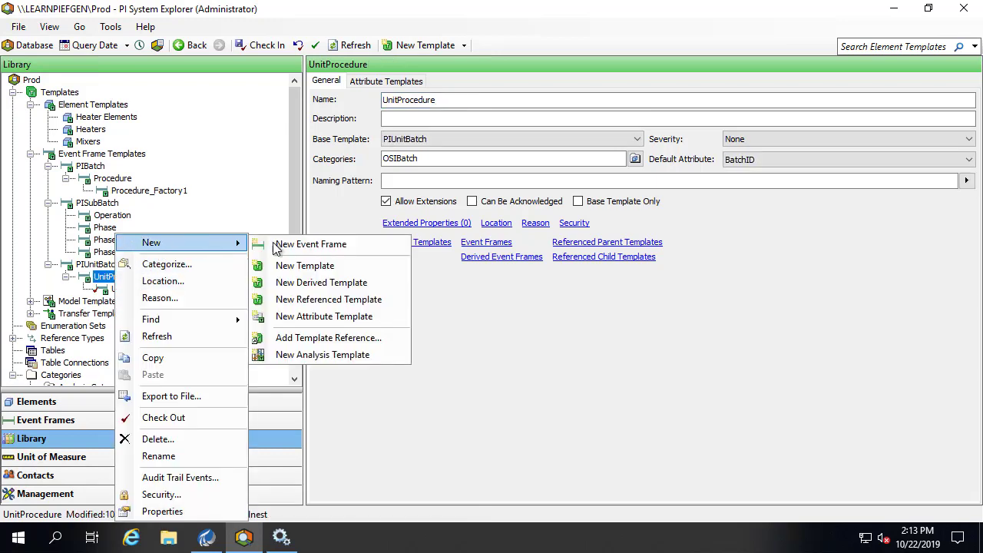
pyautogui.click(299, 282)
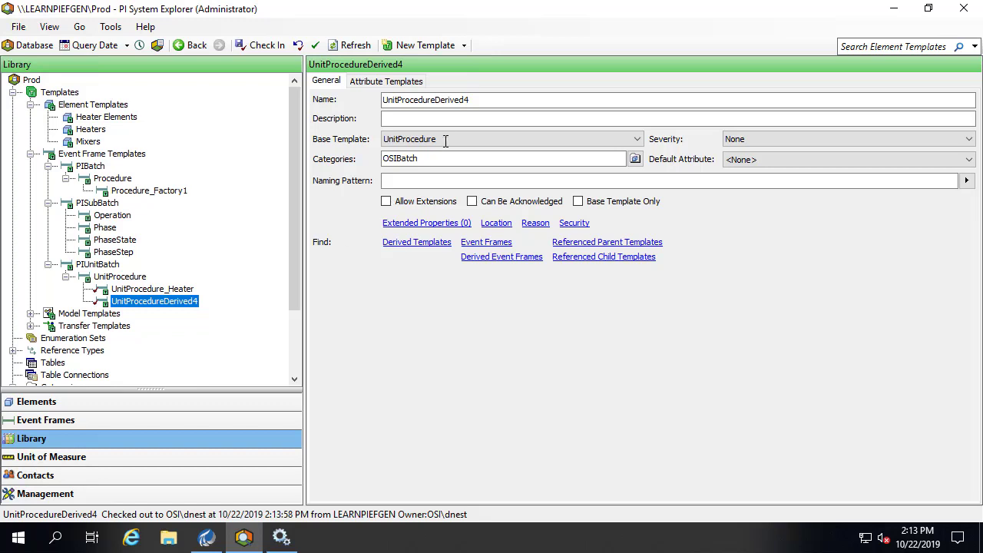
pyautogui.moveTo(492, 101); pyautogui.dragTo(330, 99)
pyautogui.write('U')
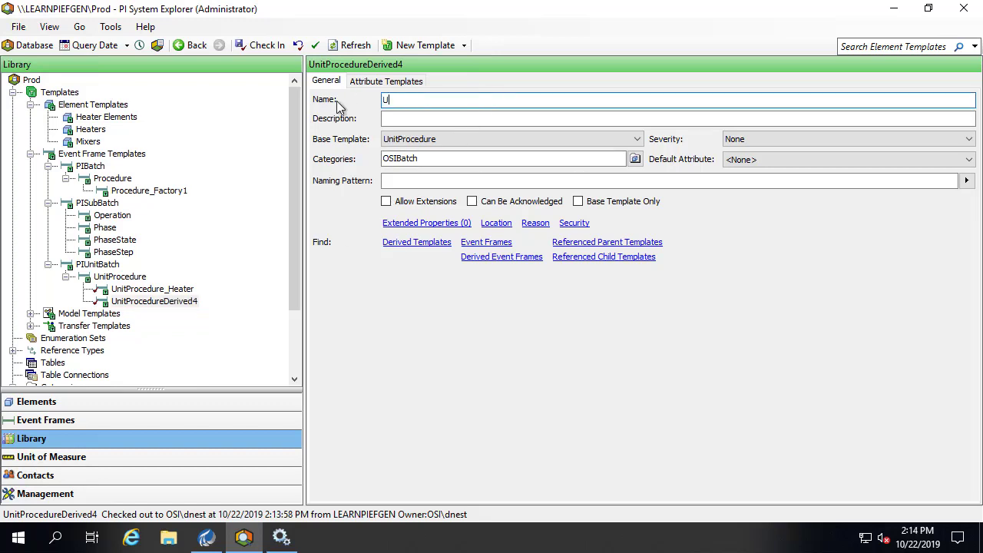
pyautogui.write('nitProcedure_Mixer')
pyautogui.click(261, 45)
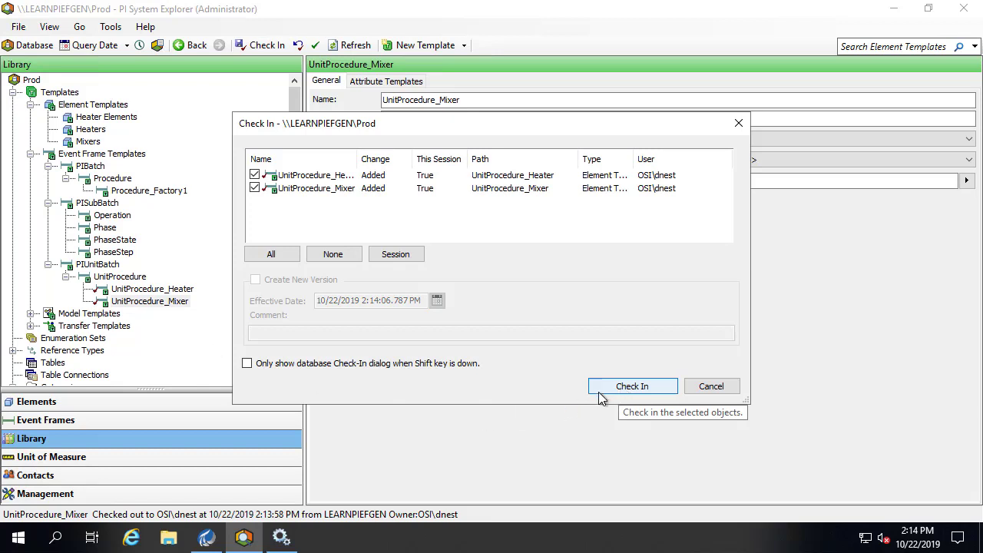
pyautogui.click(606, 390)
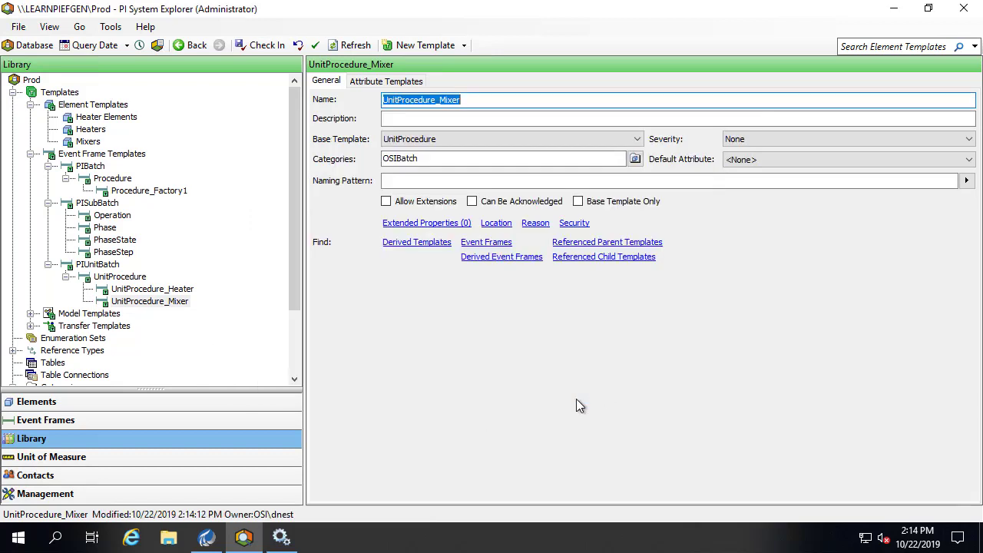
# - Create a new template derived from the Phase template
pyautogui.rightClick(112, 230)
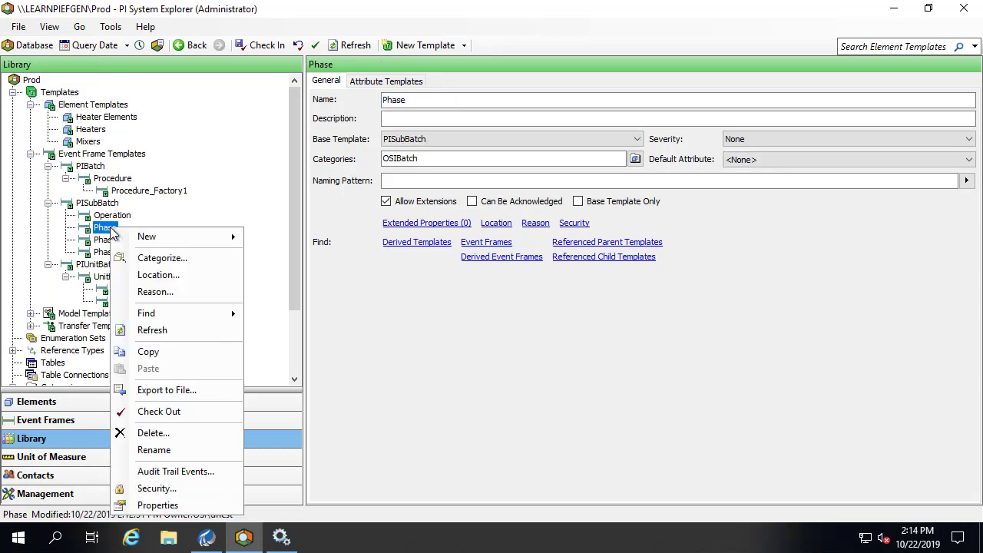
pyautogui.moveTo(150, 237)
pyautogui.click(305, 278)
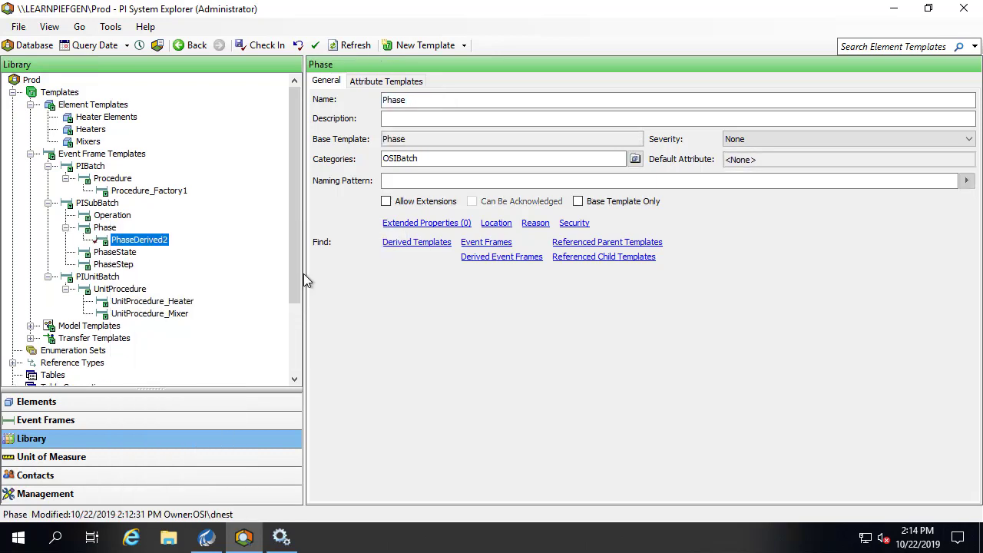
# - Name the derived template Phase_HeaterElement and check it in
pyautogui.doubleClick(450, 99)
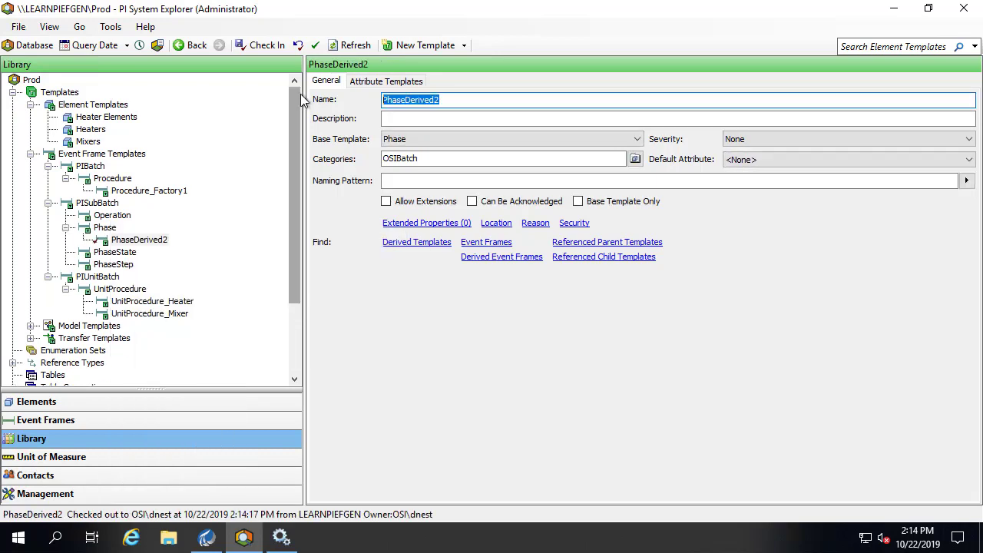
pyautogui.write('Phase_')
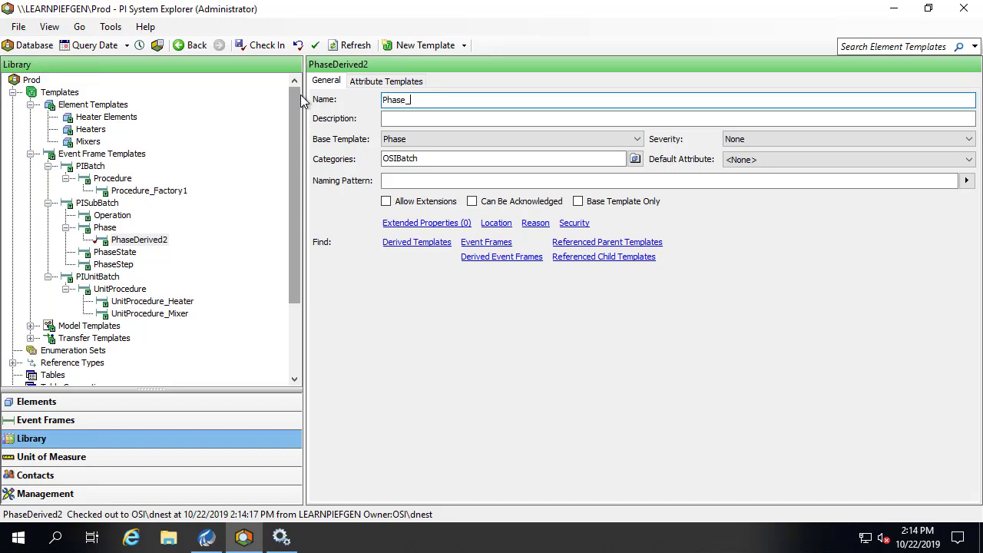
pyautogui.write('HeaterElement')
pyautogui.press('BackSpace')
pyautogui.press('BackSpace')
pyautogui.press('BackSpace')
pyautogui.press('BackSpace')
pyautogui.write('ment')
pyautogui.click(271, 50)
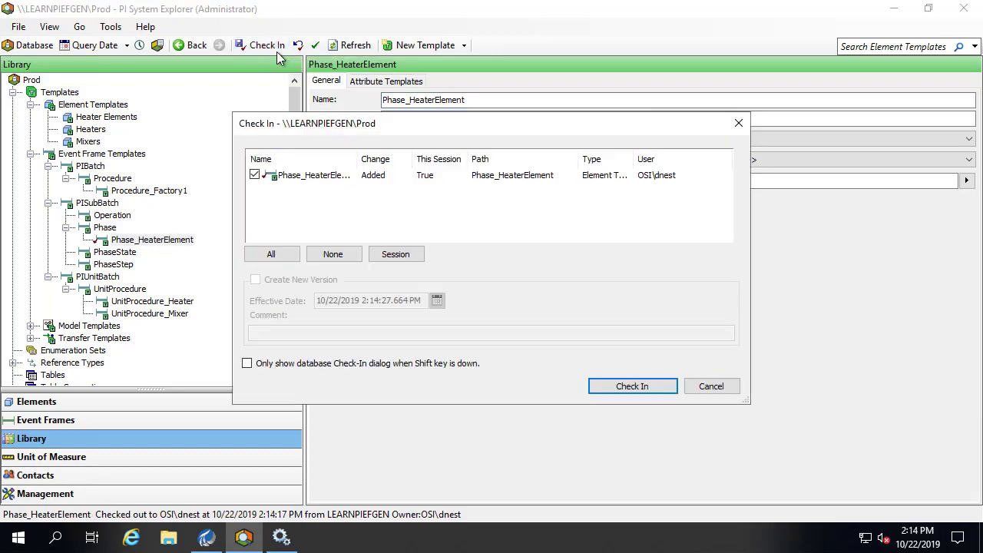
pyautogui.click(630, 384)
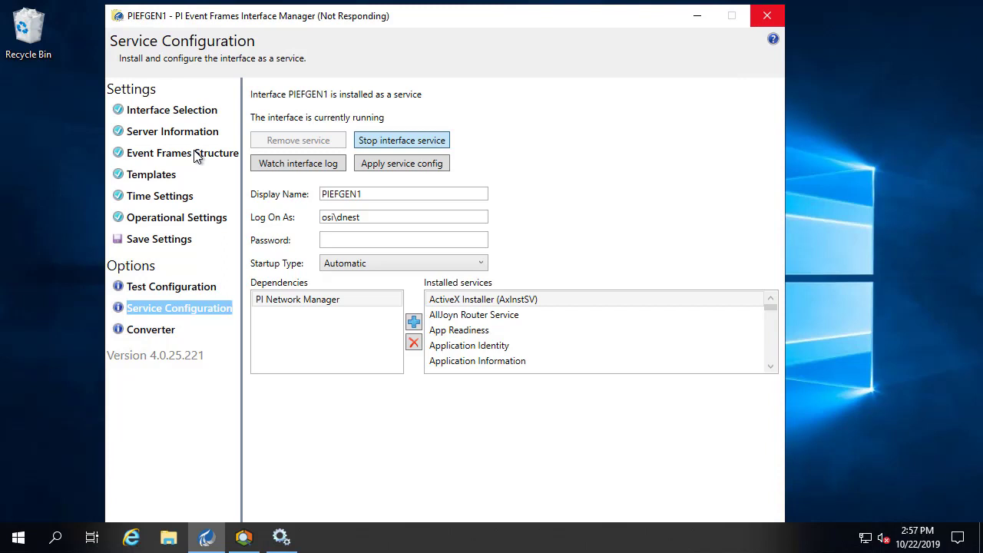
# - Add a new child event frame under the EFConfig_Tree root node
pyautogui.click(196, 154)
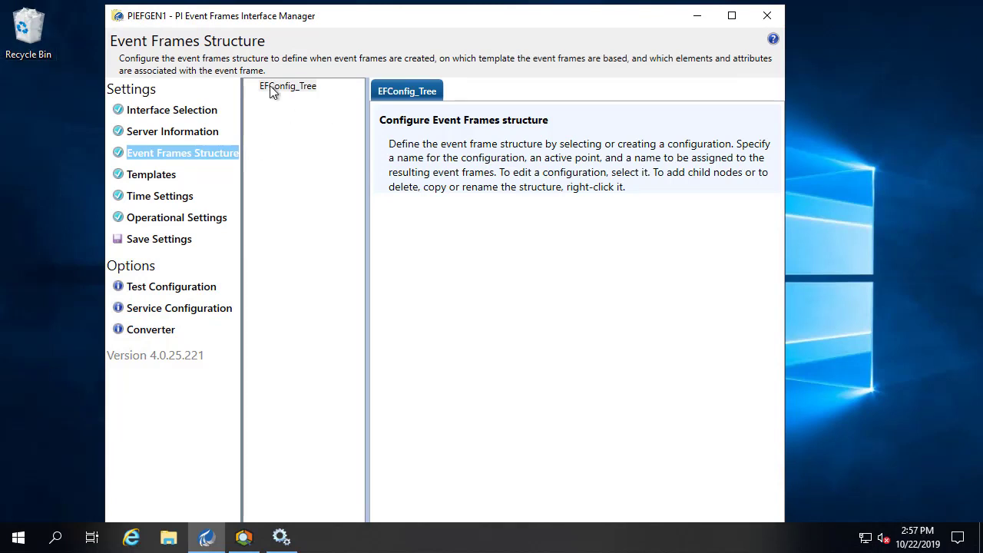
pyautogui.click(289, 88)
pyautogui.rightClick(290, 88)
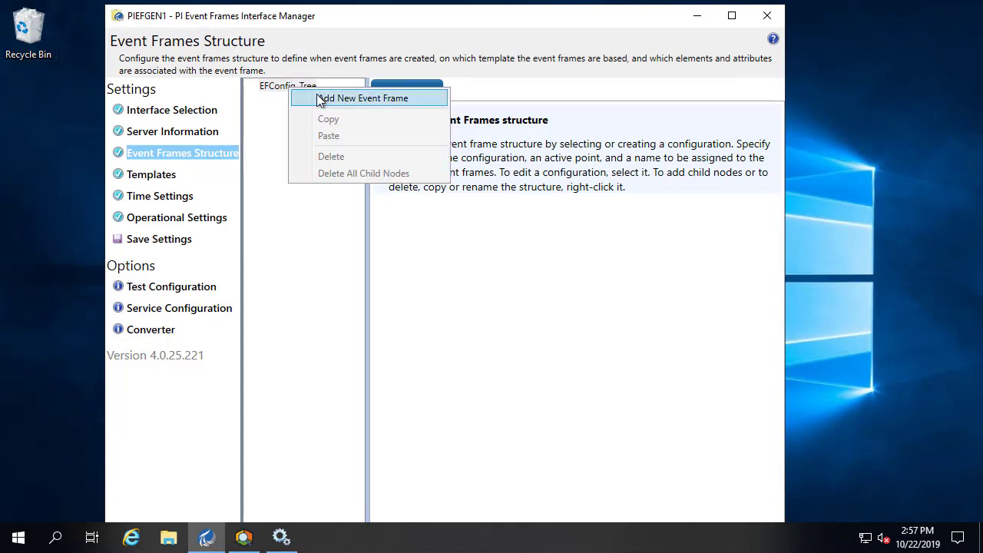
pyautogui.click(311, 97)
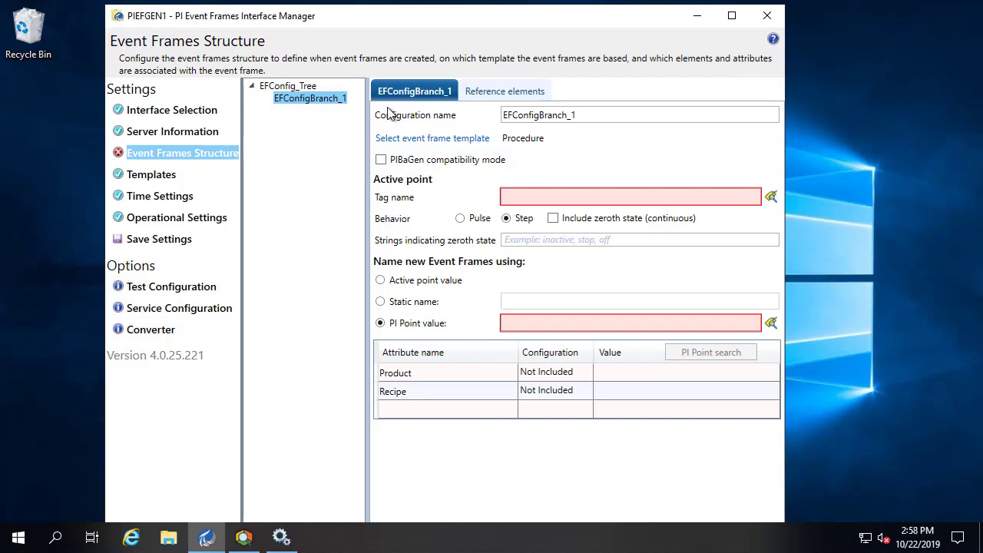
# - Name the new configuration Parent Level, leaving PIBaGen compatibility mode off
pyautogui.click(381, 160)
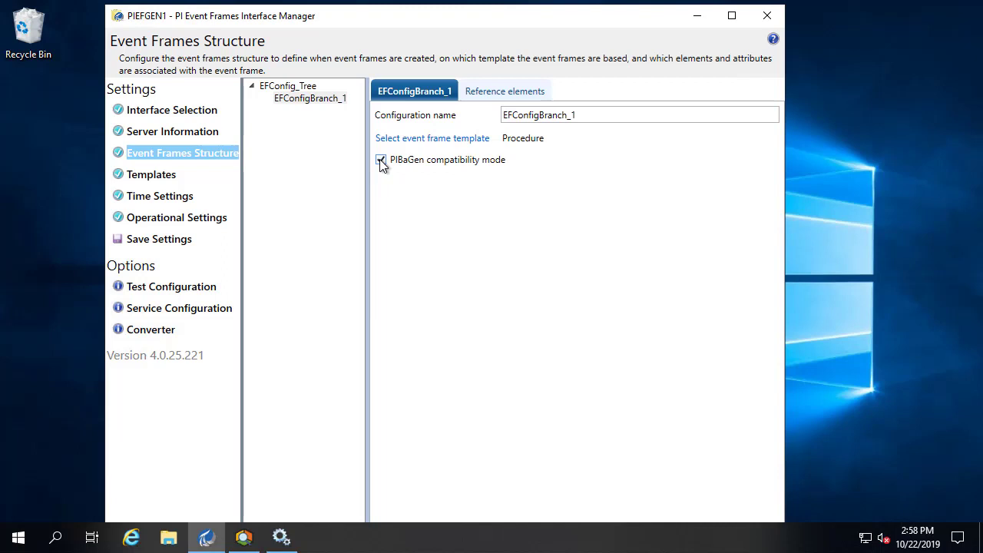
pyautogui.click(380, 160)
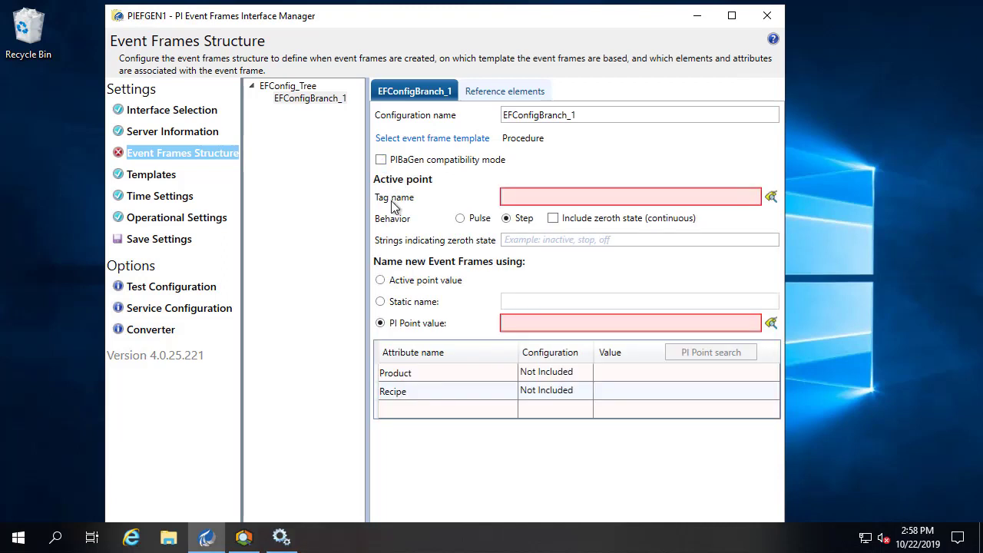
pyautogui.click(606, 113)
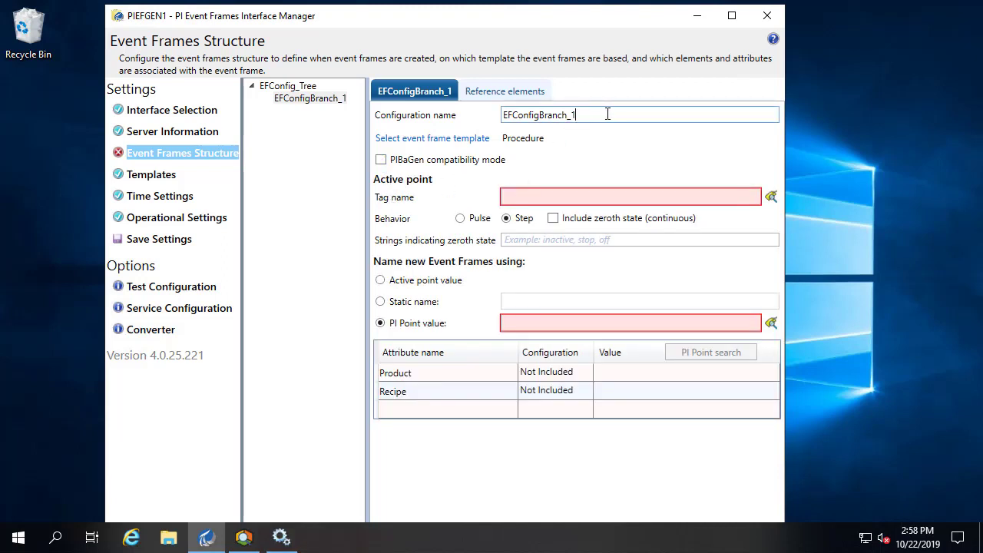
pyautogui.doubleClick(608, 112)
pyautogui.write('P')
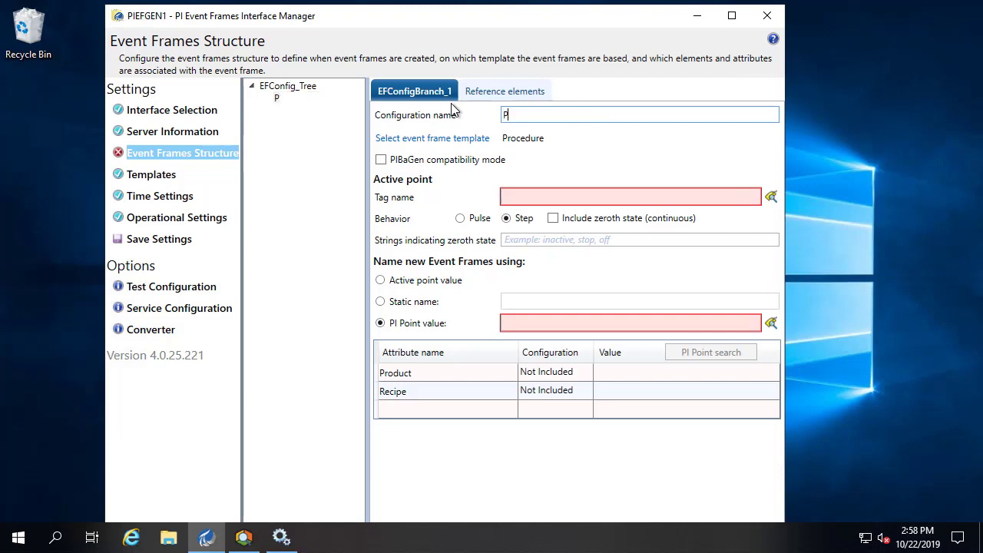
pyautogui.write('arent Level')
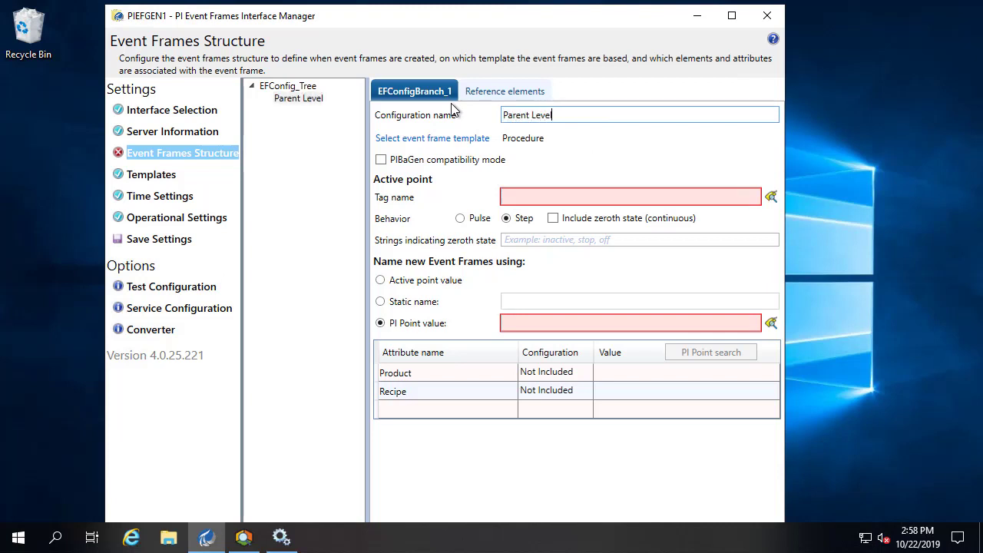
pyautogui.click(413, 139)
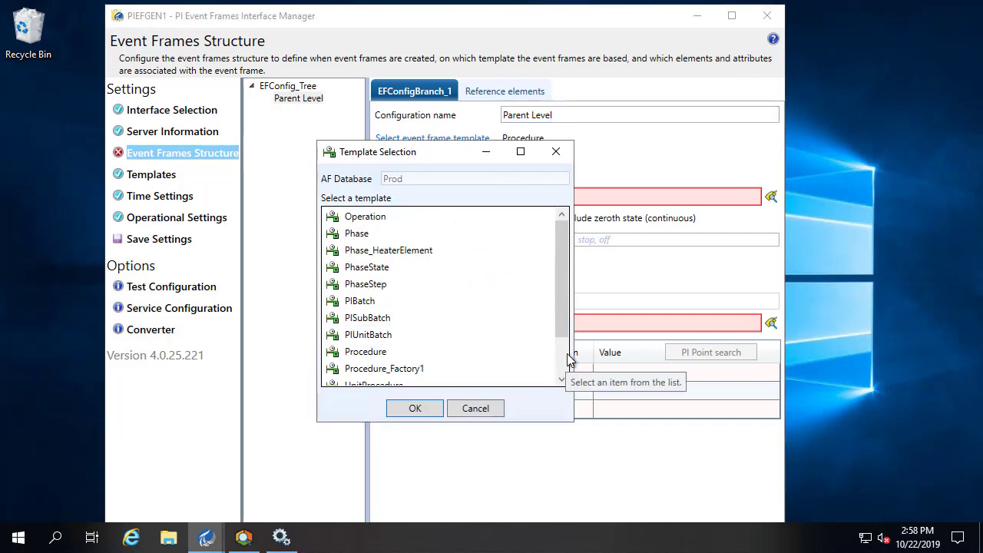
# - Base Parent Level on the Procedure_Factory1 template, replacing its attributes with the template's
pyautogui.scroll(-3, 565, 357)
pyautogui.click(404, 318)
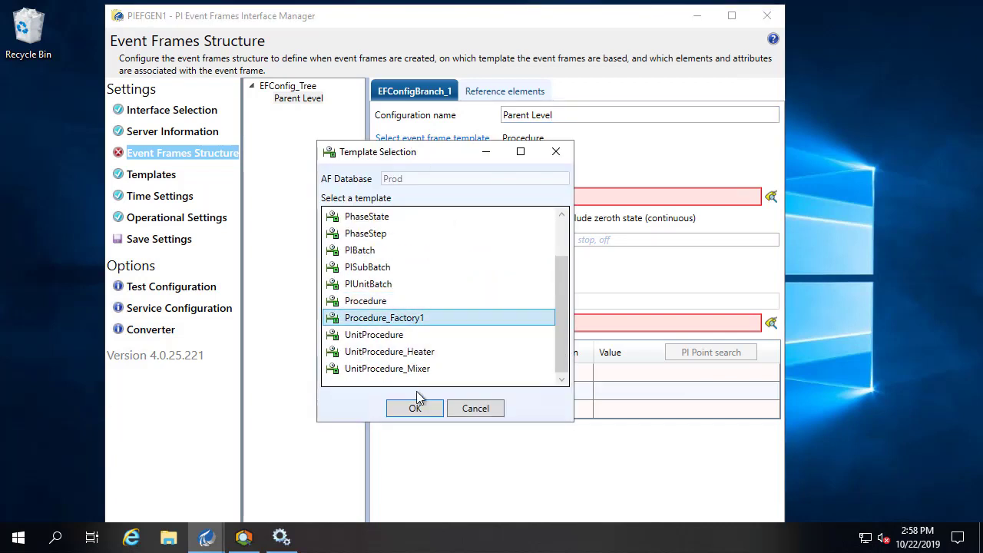
pyautogui.click(414, 409)
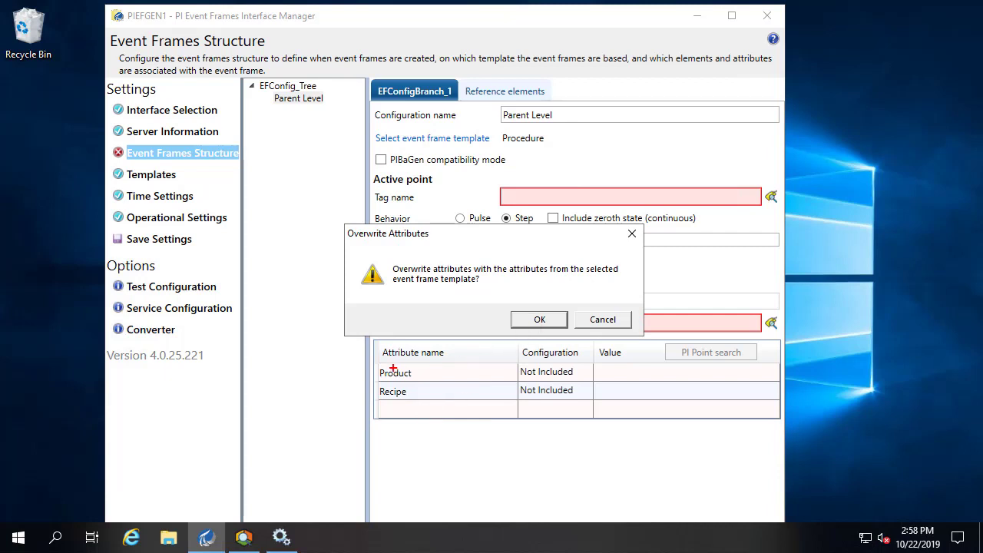
pyautogui.moveTo(484, 399); pyautogui.dragTo(599, 430)
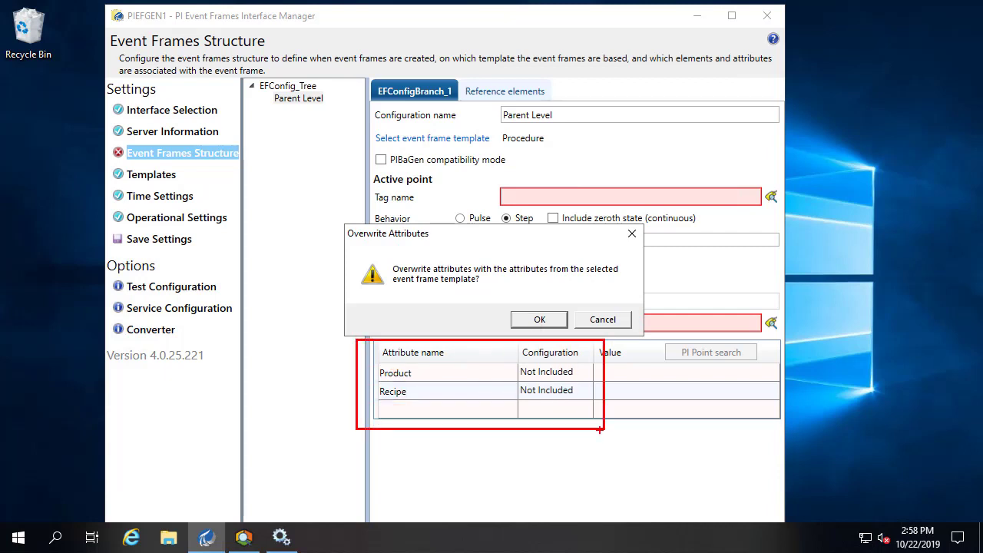
pyautogui.press('Escape')
pyautogui.click(539, 319)
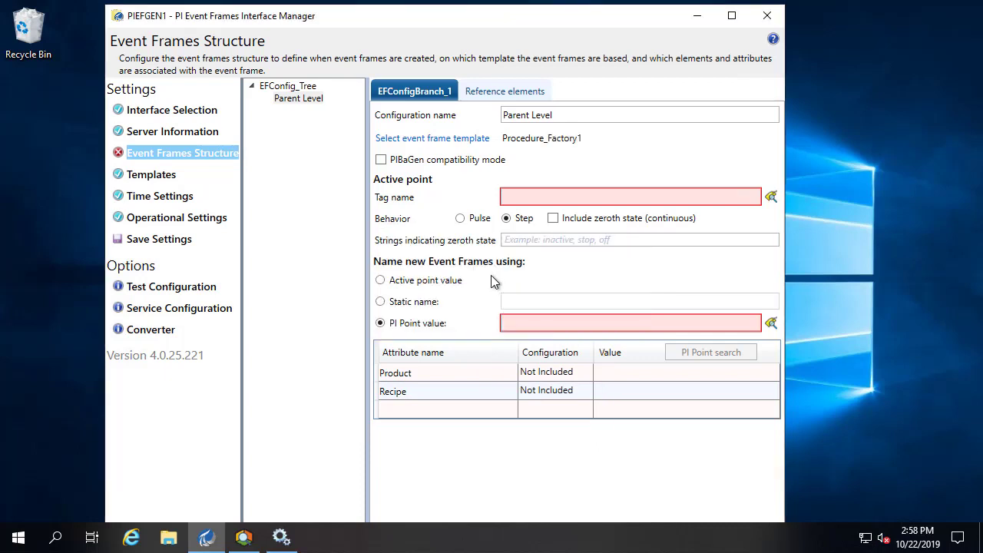
# - Set the active point to L1BatchActivePoint, found with mask *11*batch*, with Pulse behavior
pyautogui.click(772, 196)
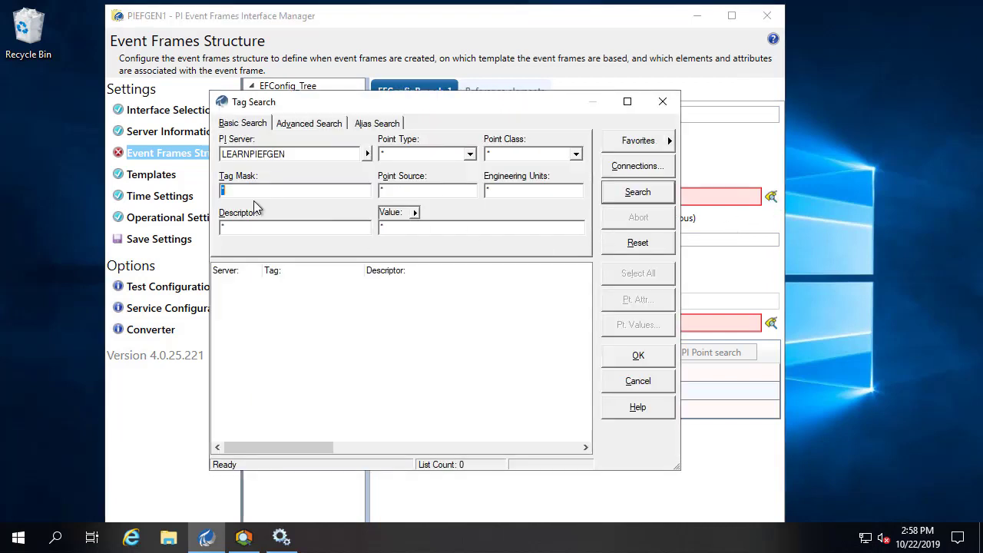
pyautogui.write('8')
pyautogui.write('L')
pyautogui.write('*11')
pyautogui.write('*batch*')
pyautogui.click(657, 199)
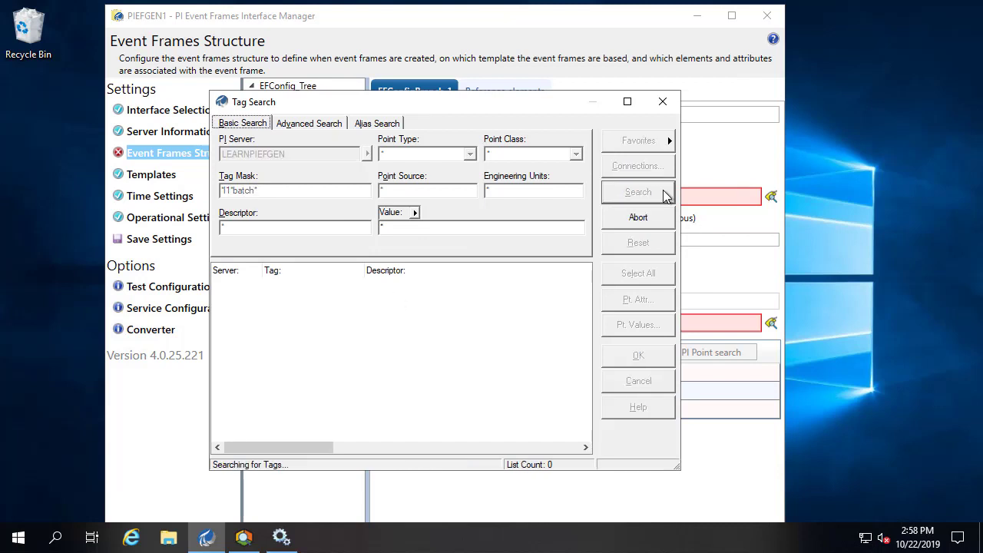
pyautogui.click(317, 286)
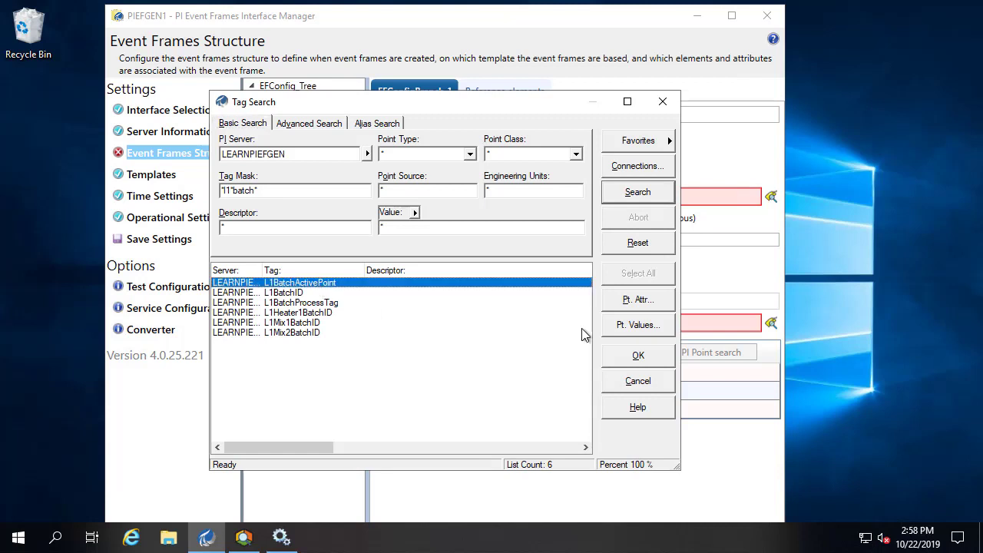
pyautogui.click(648, 359)
pyautogui.click(463, 220)
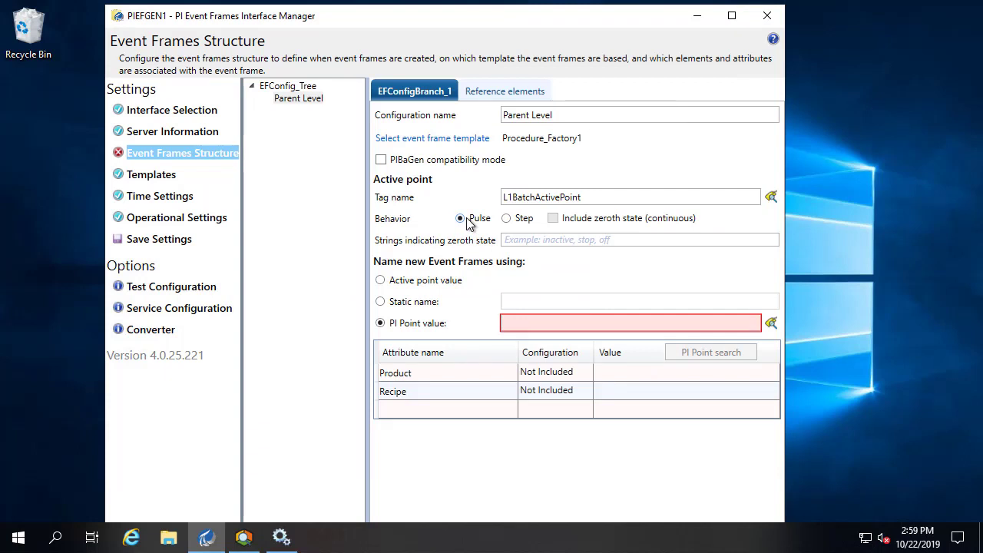
# - Name Parent Level's new event frames from the L1BatchID point, found with mask 11*batch*
pyautogui.click(771, 324)
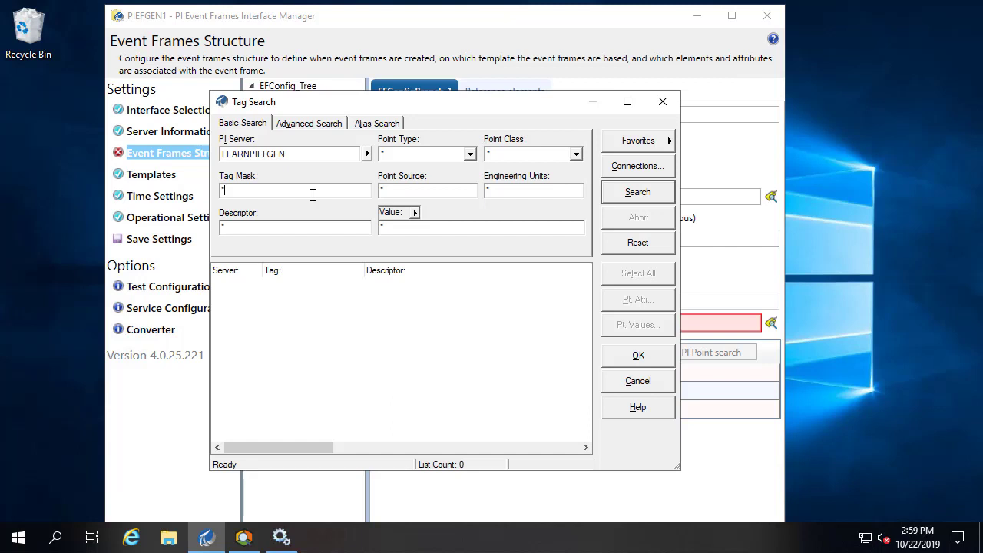
pyautogui.write('11*batch*')
pyautogui.click(639, 193)
pyautogui.click(637, 220)
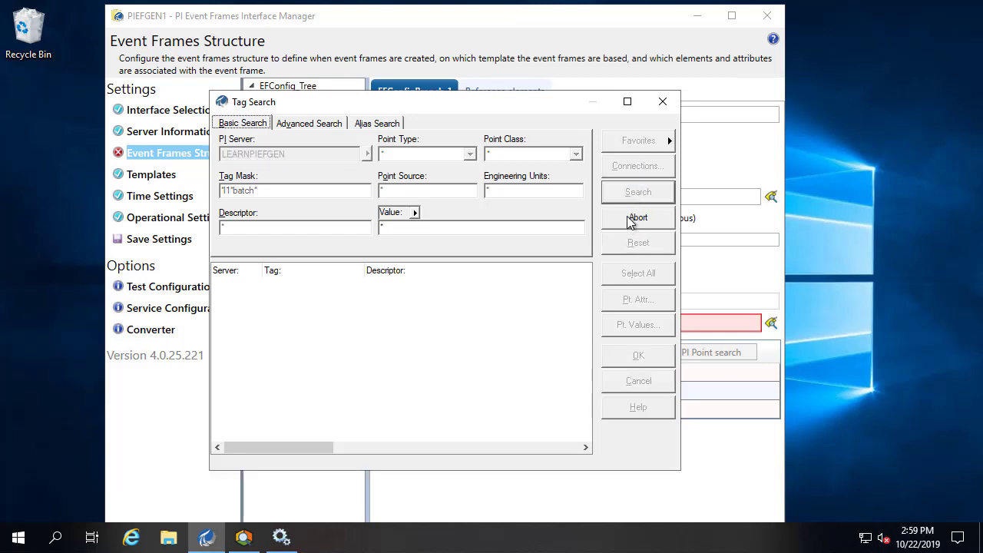
pyautogui.click(316, 294)
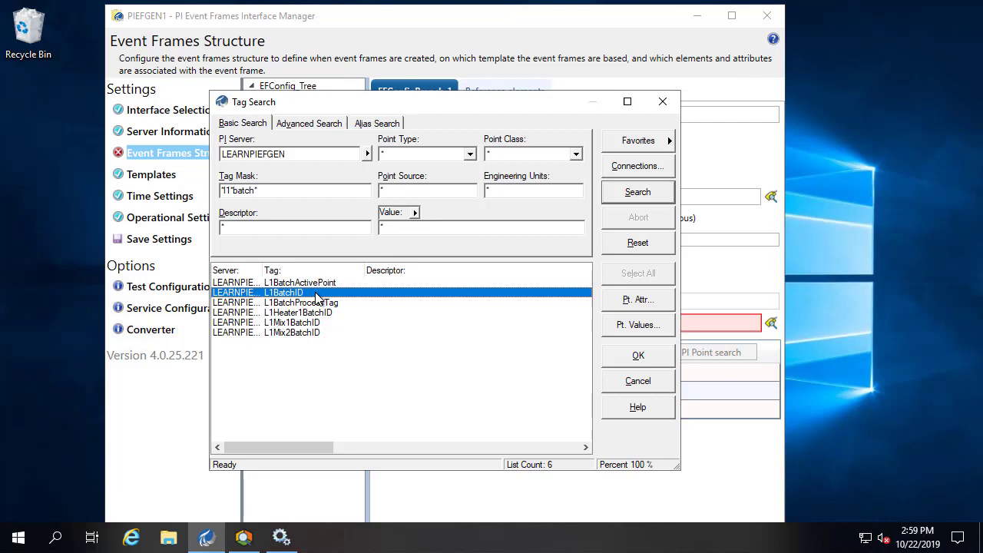
pyautogui.click(637, 355)
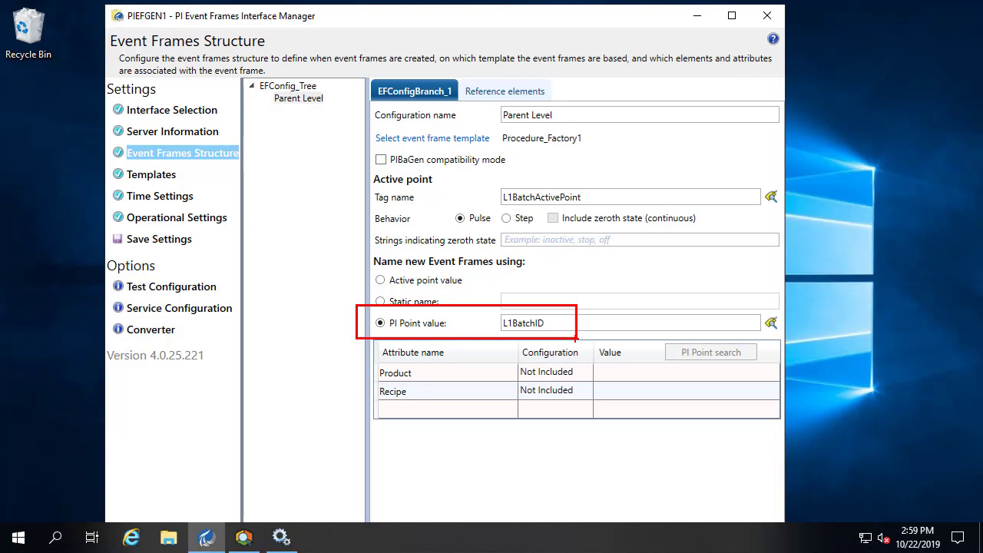
pyautogui.click(500, 93)
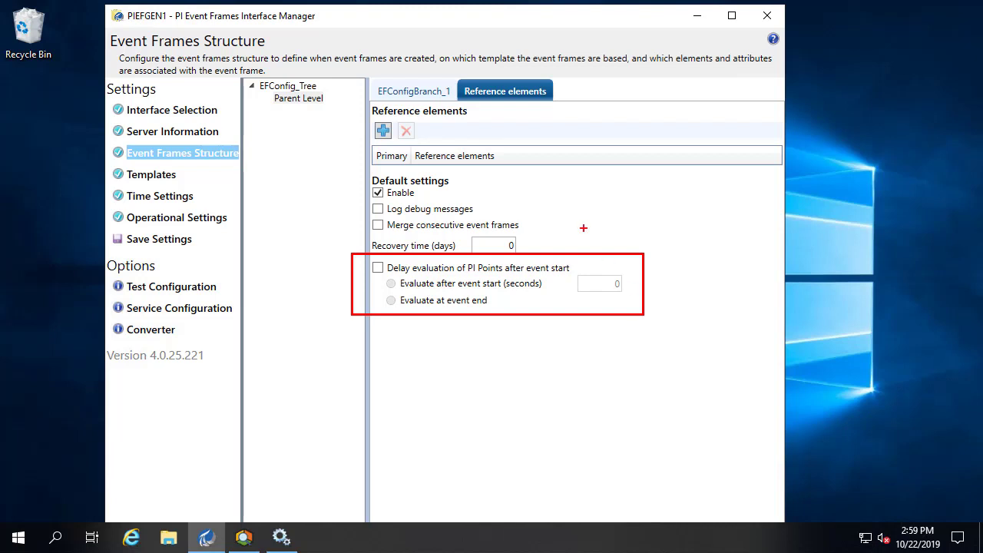
pyautogui.click(413, 90)
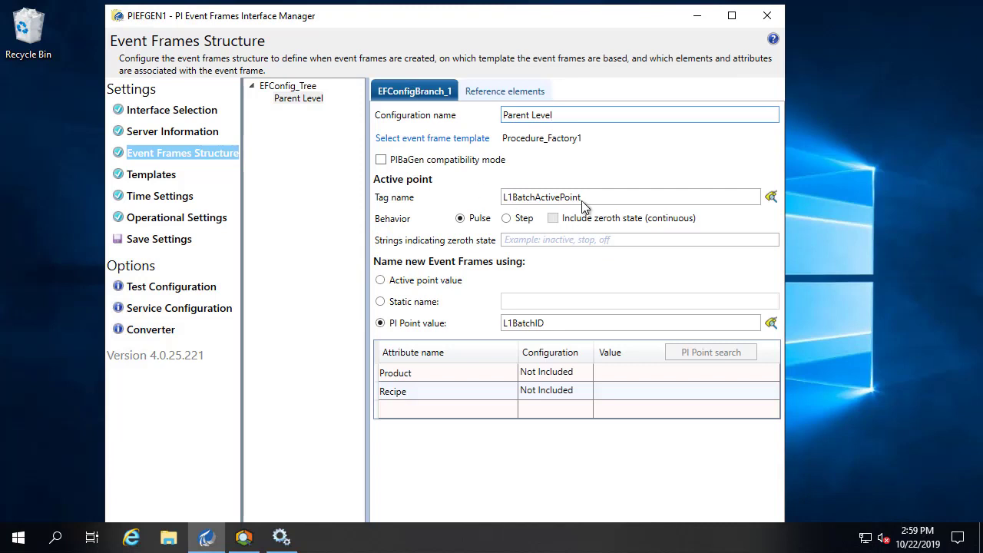
pyautogui.click(491, 192)
pyautogui.doubleClick(491, 193)
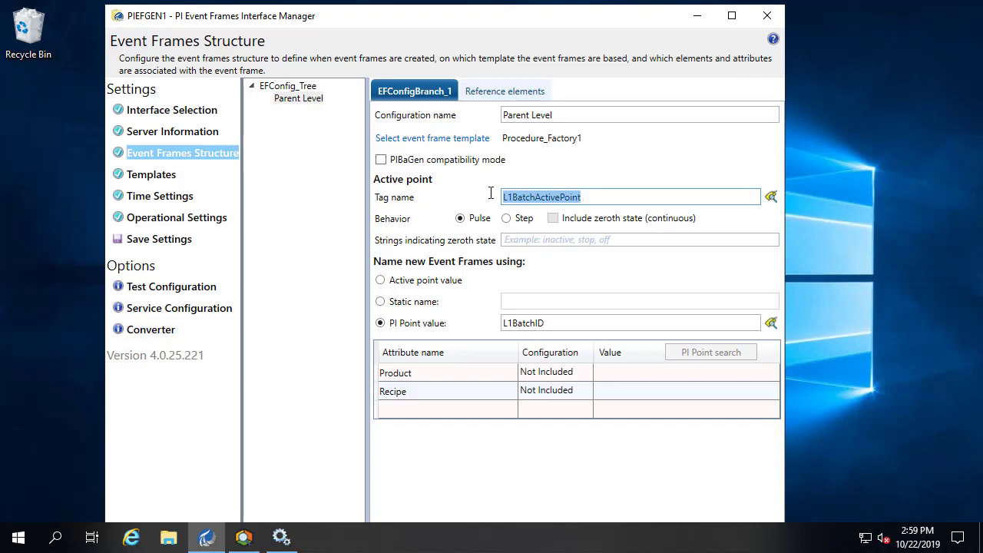
# - Select the L1BatchID value in the PI Point value field
pyautogui.click(556, 323)
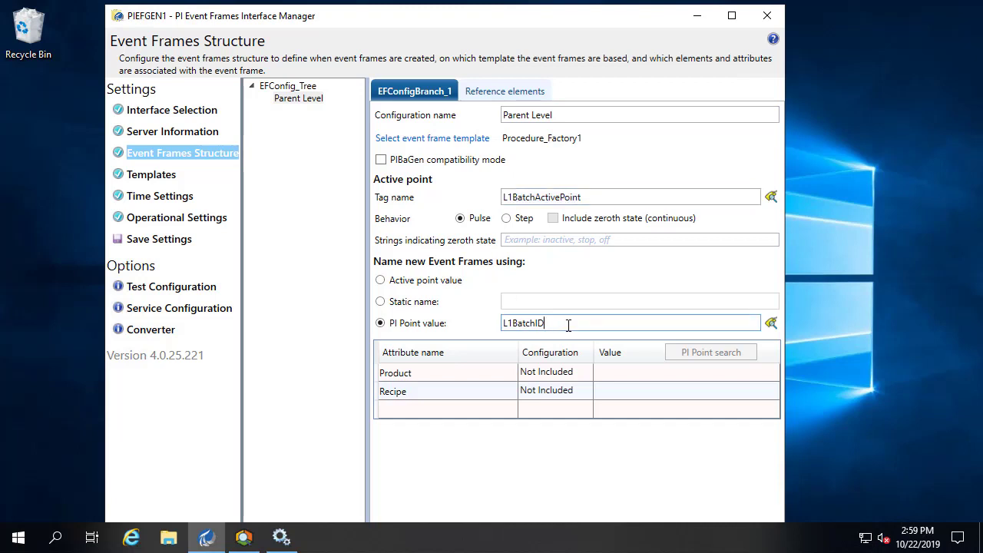
pyautogui.doubleClick(515, 323)
pyautogui.click(566, 325)
pyautogui.moveTo(566, 325); pyautogui.dragTo(486, 318)
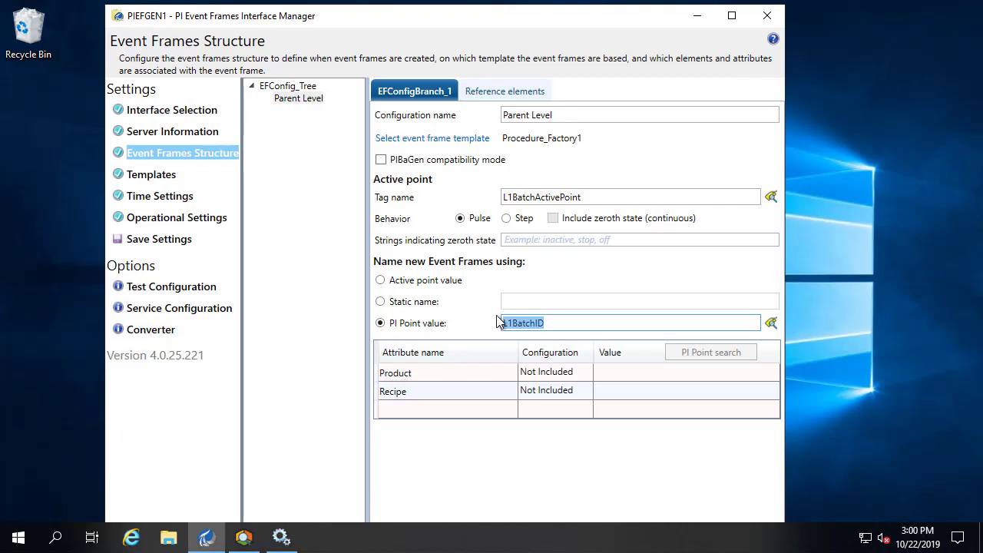
# - Map the Product attribute to PIPoint L1Product, found with mask 11*product*
pyautogui.click(461, 374)
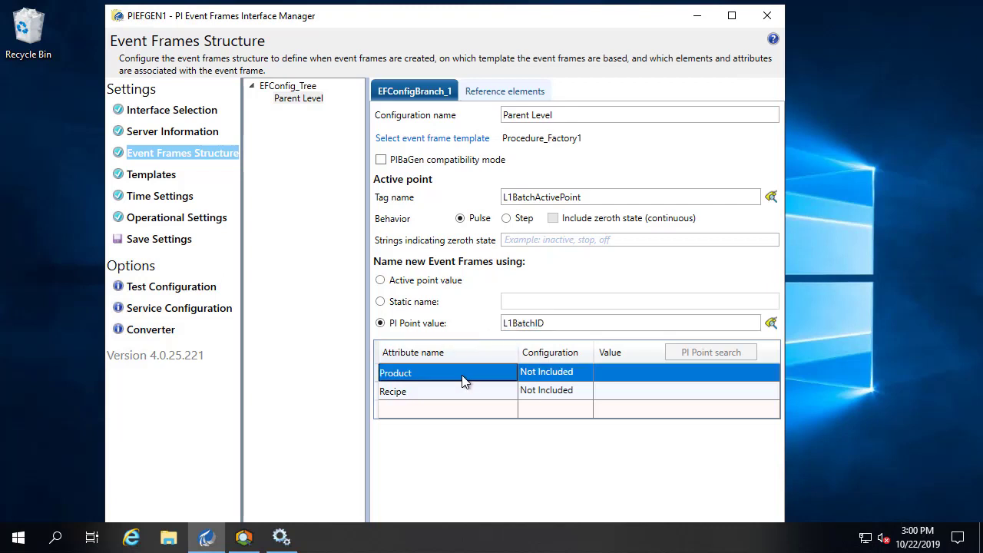
pyautogui.click(543, 375)
pyautogui.click(587, 376)
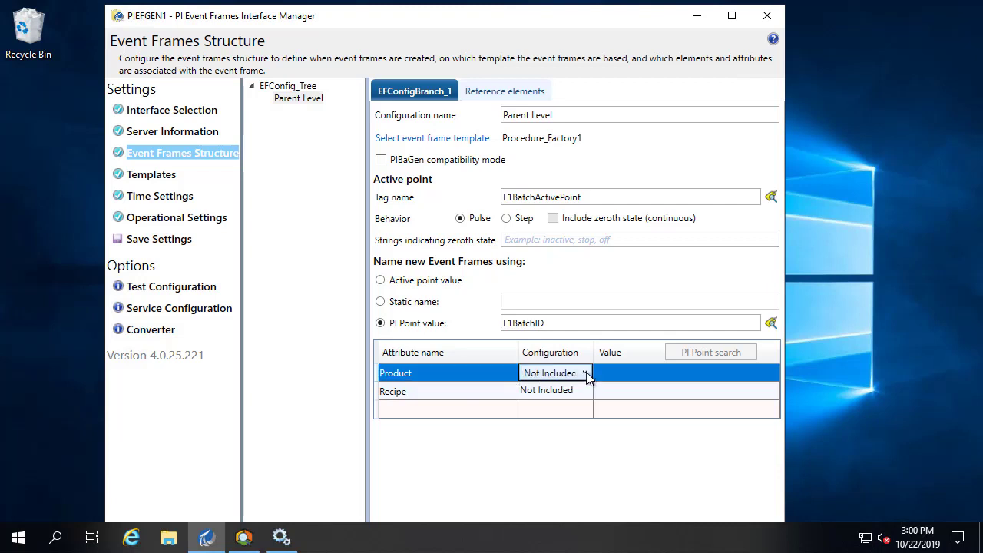
pyautogui.click(585, 374)
pyautogui.click(546, 422)
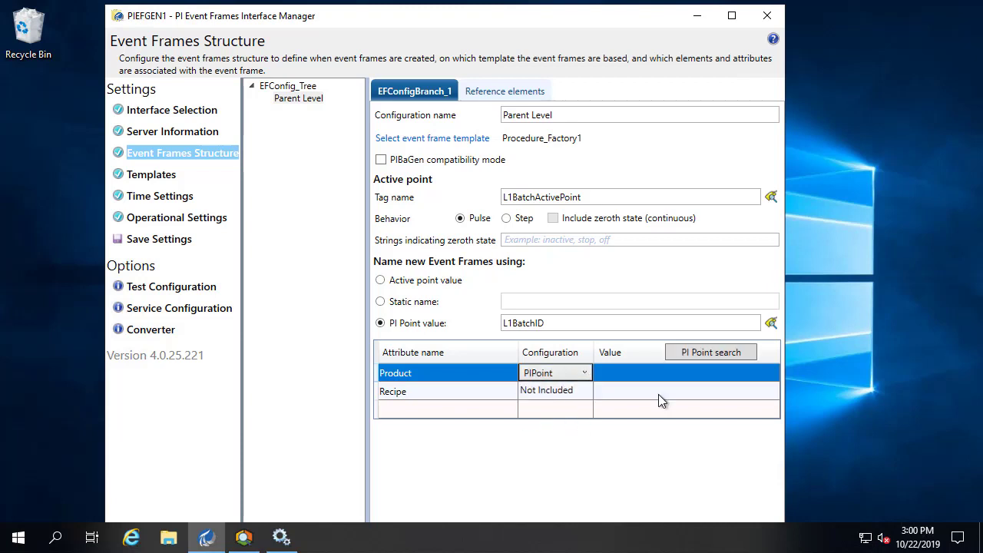
pyautogui.click(683, 353)
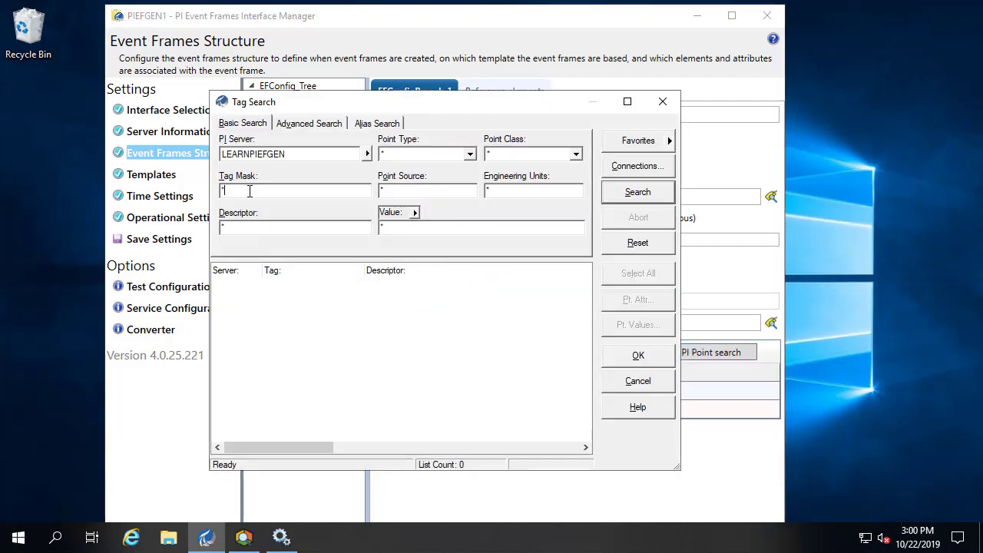
pyautogui.write('11*product*')
pyautogui.click(641, 193)
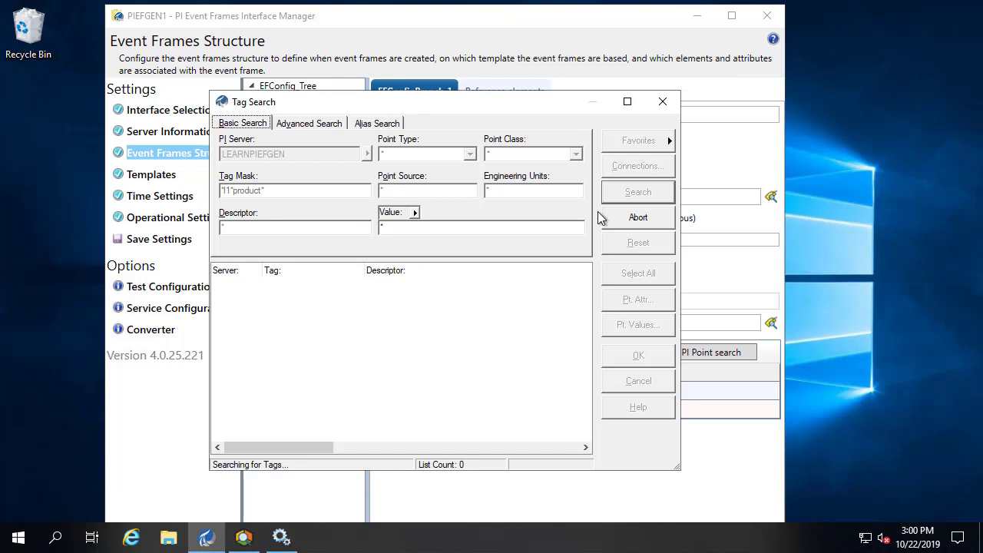
pyautogui.click(270, 281)
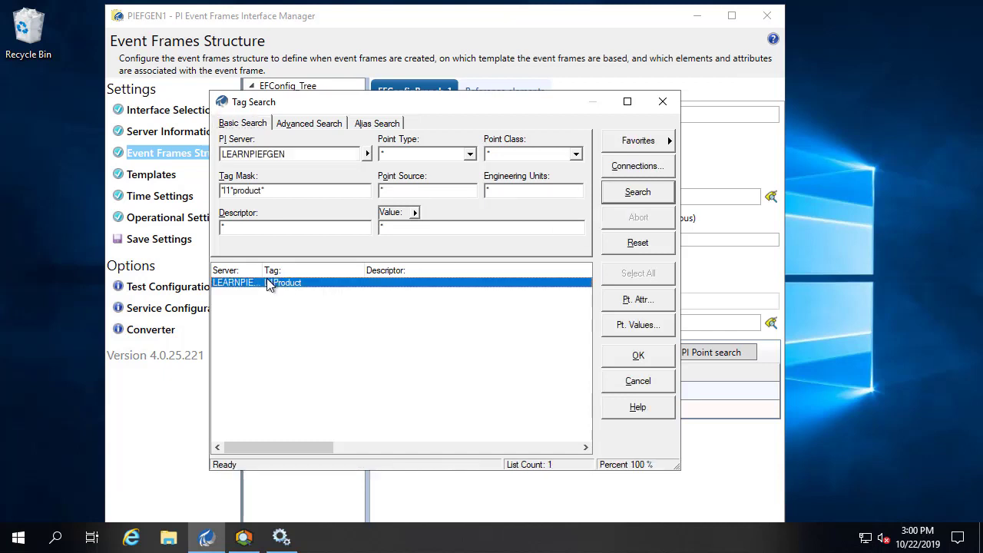
pyautogui.click(637, 356)
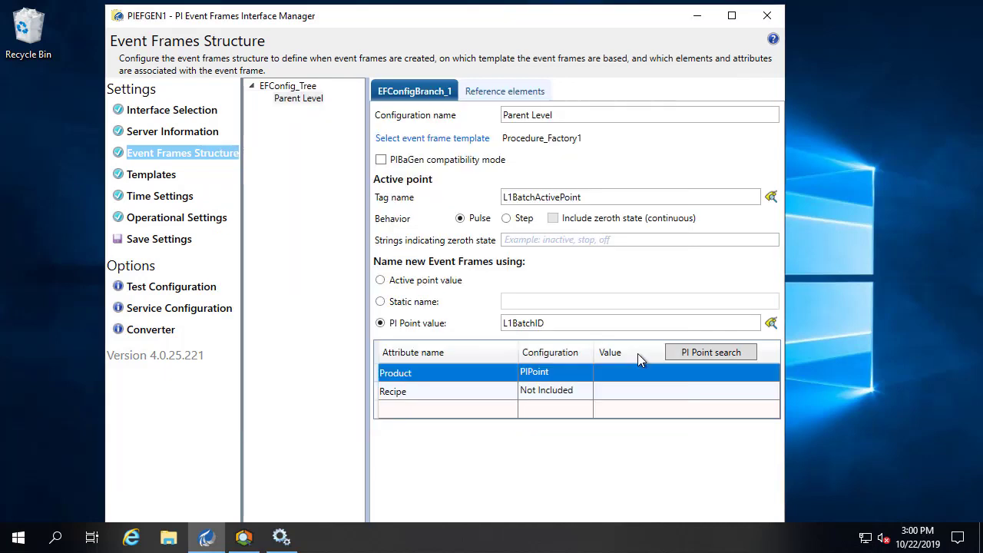
# - Map the Recipe attribute to PIPoint L1Recipe, found with mask recipe*
pyautogui.click(576, 394)
pyautogui.click(580, 399)
pyautogui.click(581, 392)
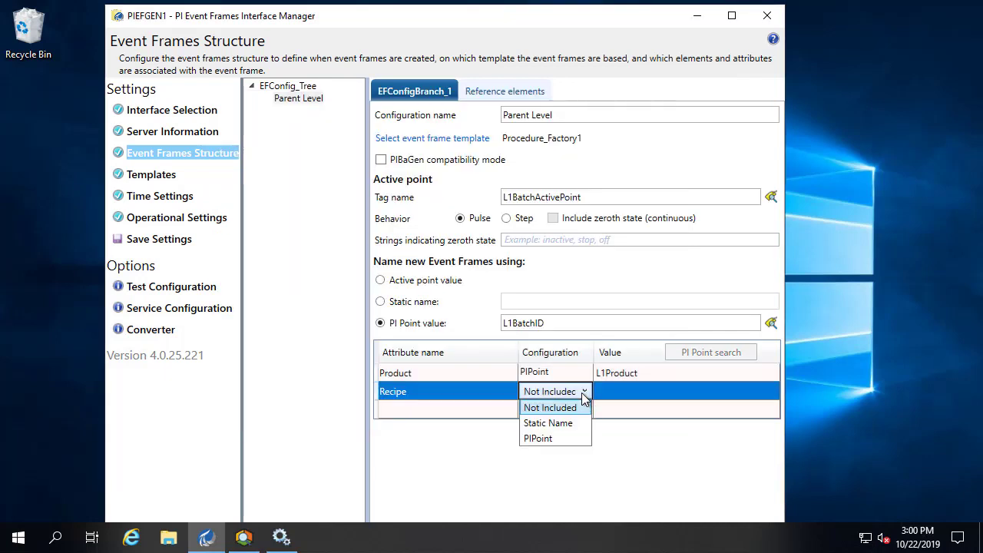
pyautogui.click(558, 436)
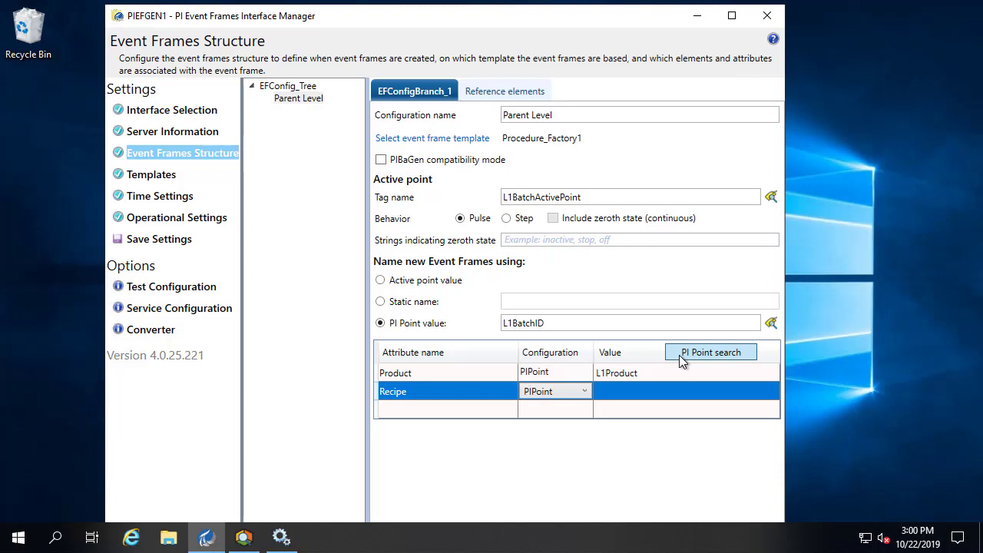
pyautogui.click(679, 355)
pyautogui.click(306, 190)
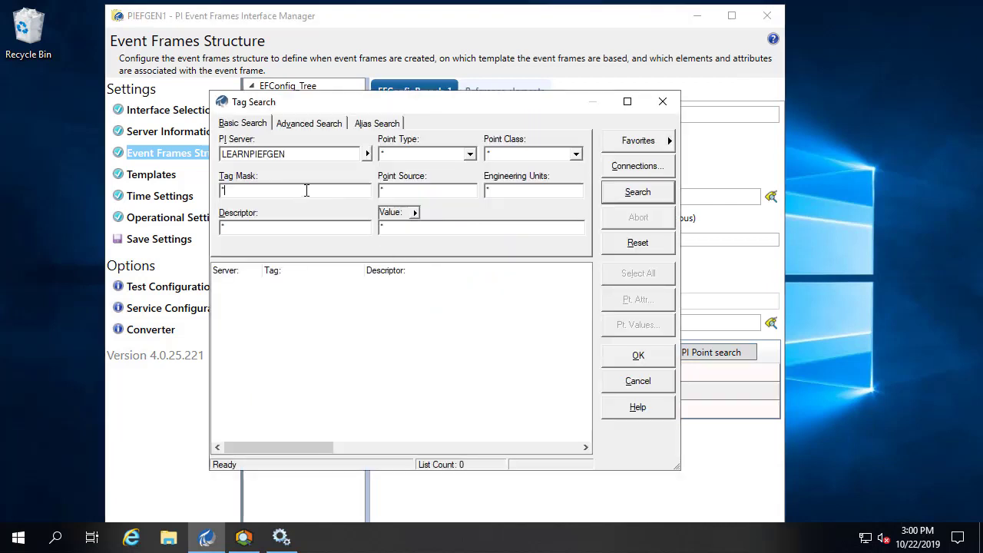
pyautogui.write('recipe*')
pyautogui.click(636, 193)
pyautogui.click(281, 284)
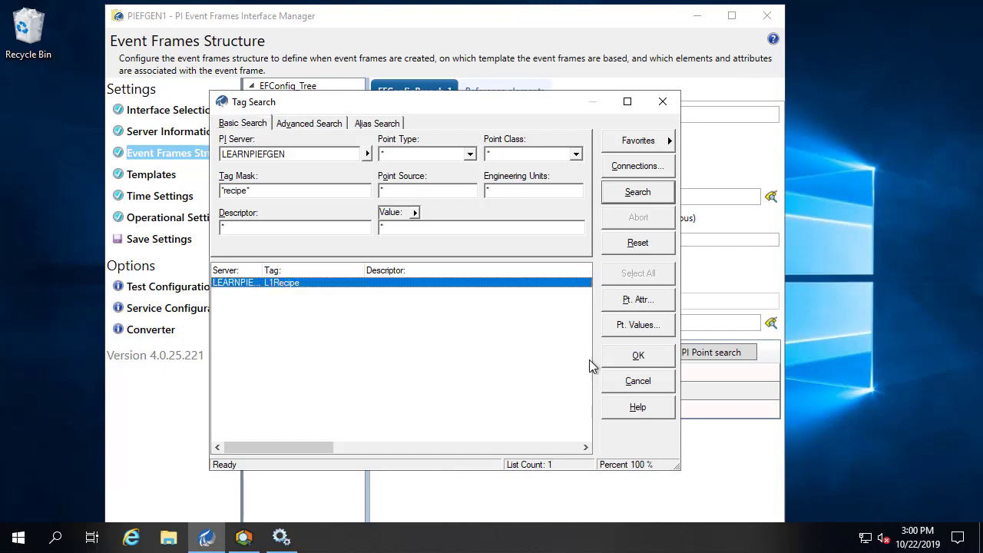
pyautogui.click(620, 358)
pyautogui.click(579, 405)
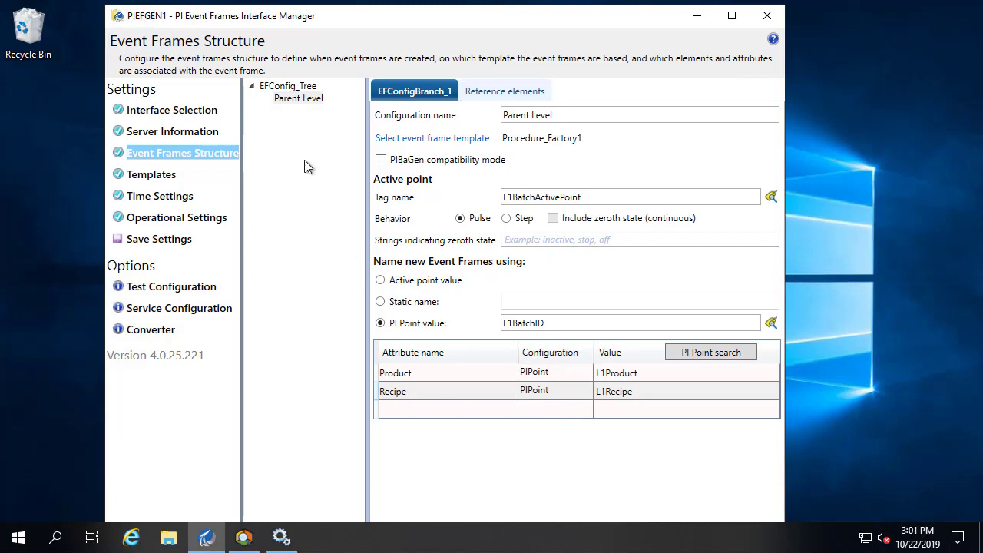
# - Add a child event frame named Mixer1 under Parent Level
pyautogui.rightClick(307, 104)
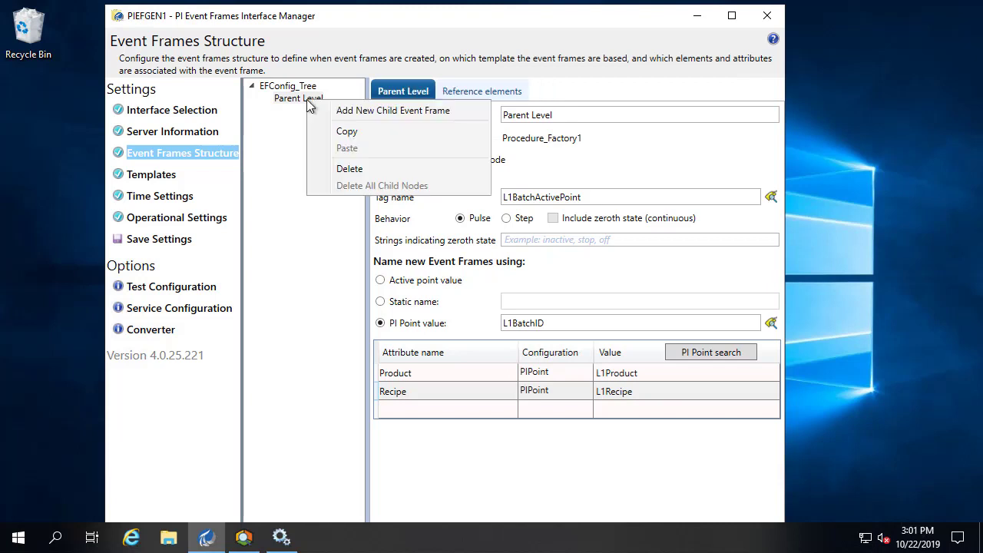
pyautogui.click(355, 112)
pyautogui.moveTo(579, 112); pyautogui.dragTo(380, 102)
pyautogui.write('Mixer1')
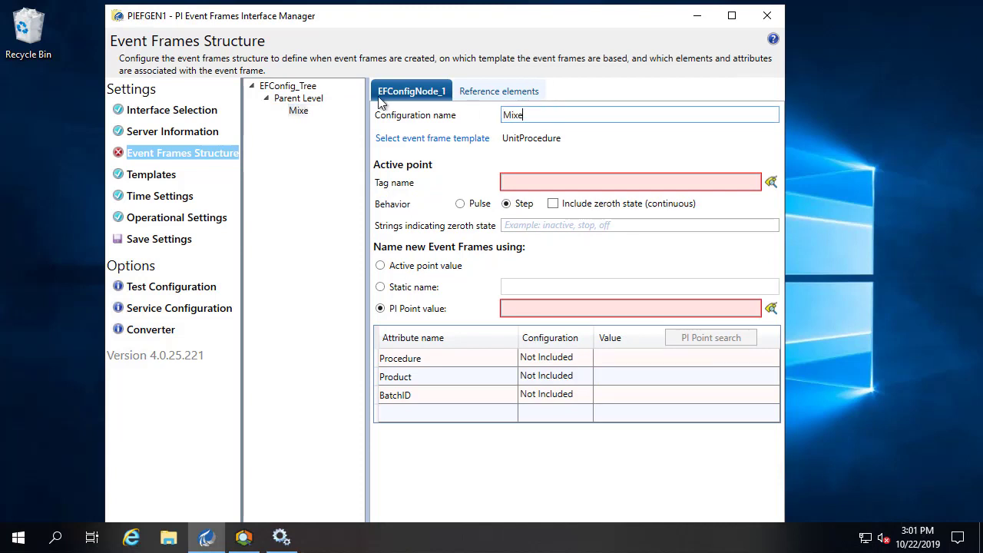
# - Base Mixer1 on the UnitProcedure_Mixer template, replacing its attributes with the template's
pyautogui.click(424, 145)
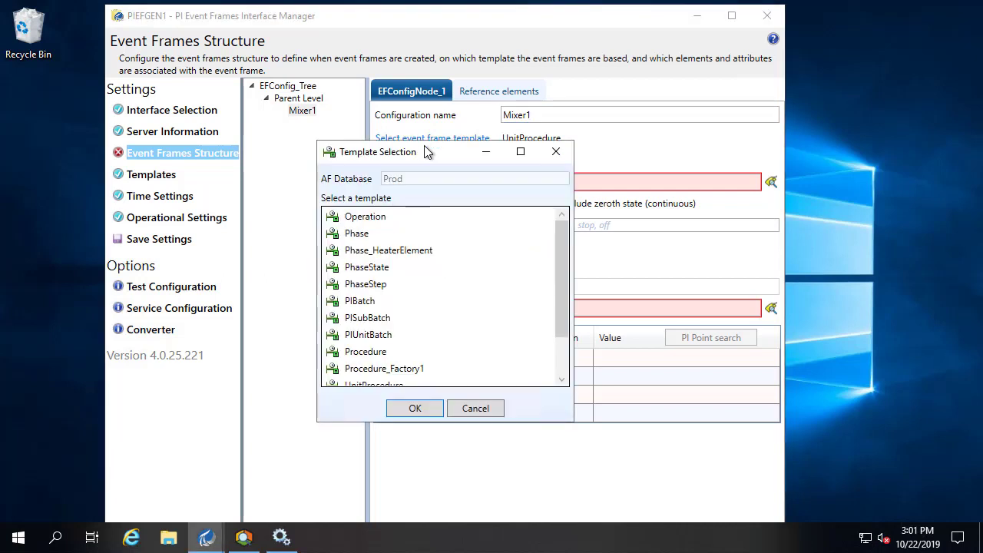
pyautogui.click(561, 358)
pyautogui.click(379, 370)
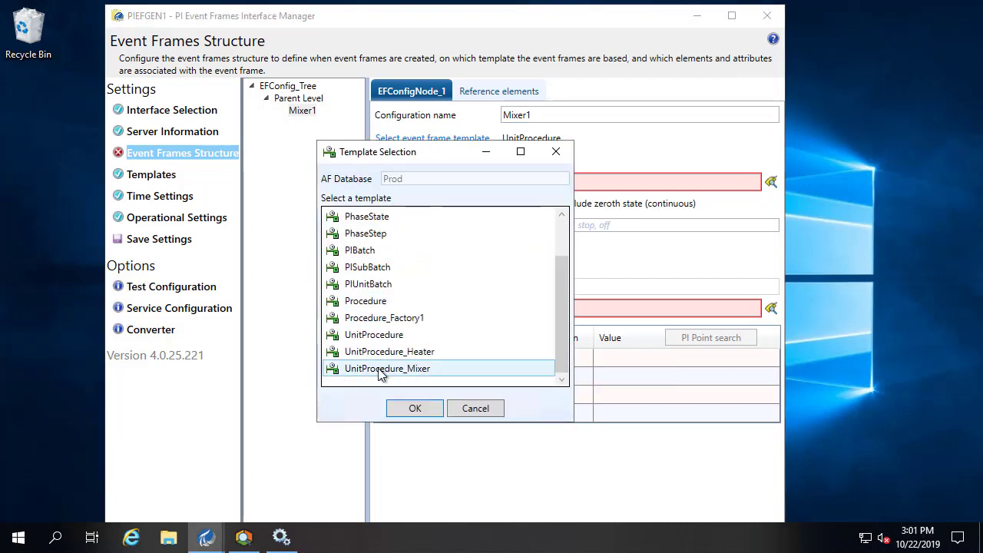
pyautogui.click(408, 409)
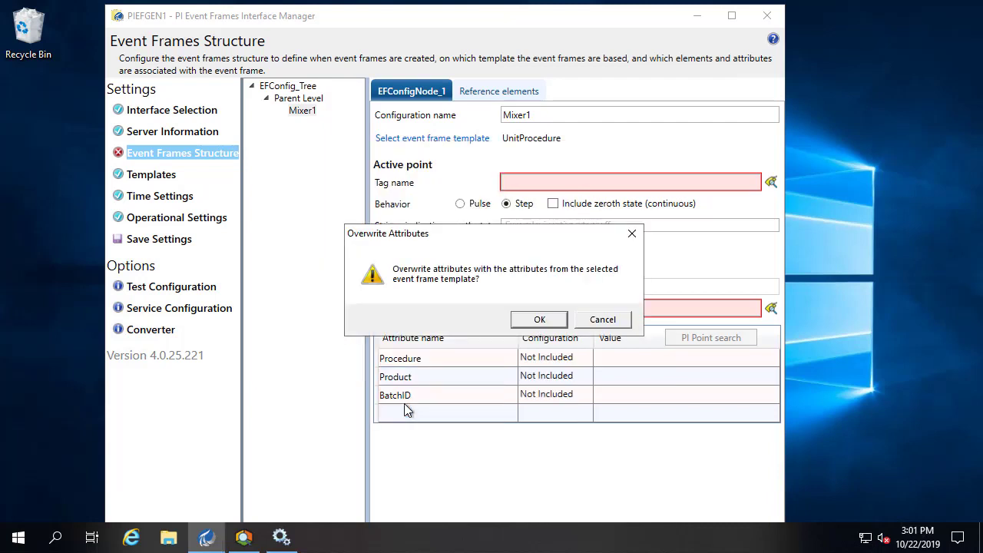
pyautogui.click(537, 321)
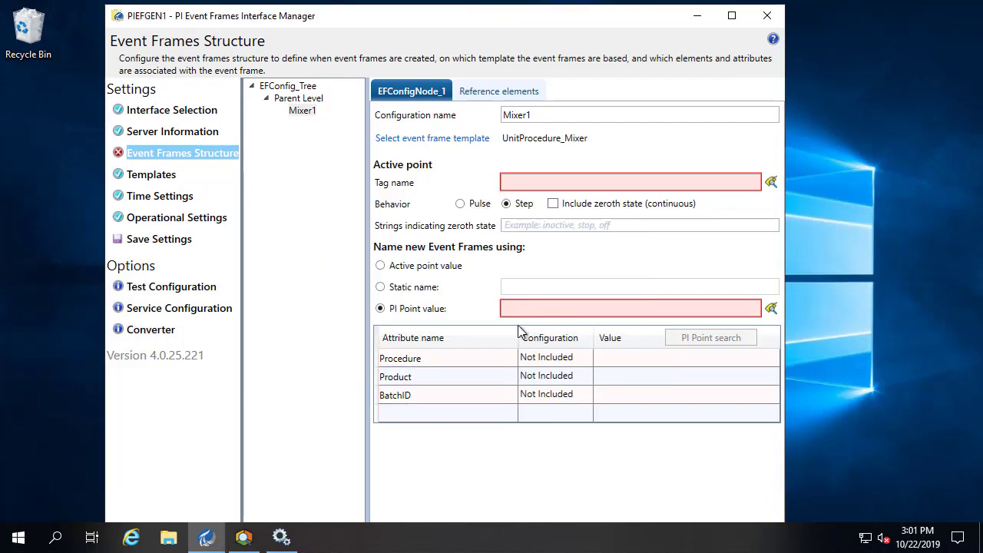
pyautogui.click(770, 182)
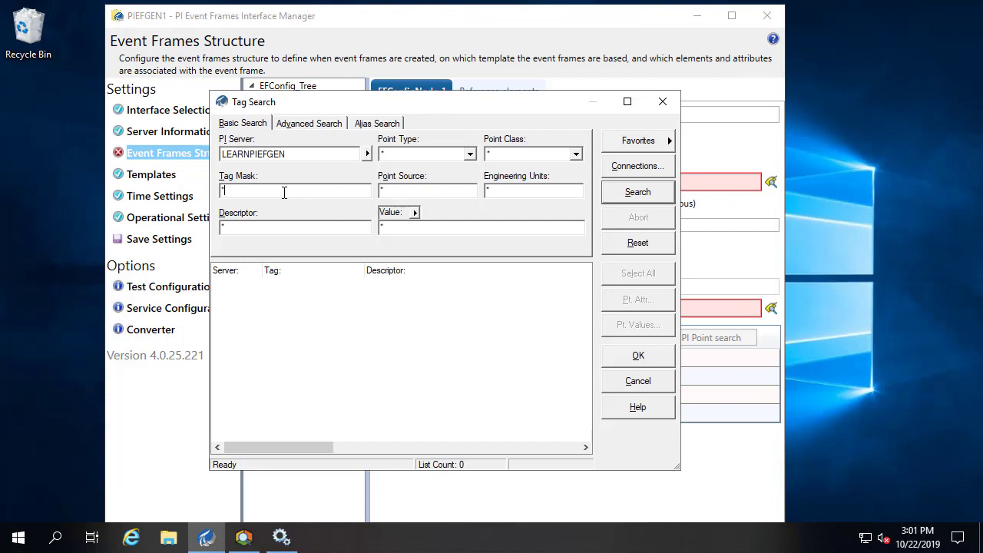
# - Set Mixer1's active point to L1Mix1ActivePoint with Pulse behavior
pyautogui.write('mix')
pyautogui.press('BackSpace')
pyautogui.press('BackSpace')
pyautogui.press('BackSpace')
pyautogui.write('11*mix1*')
pyautogui.click(605, 192)
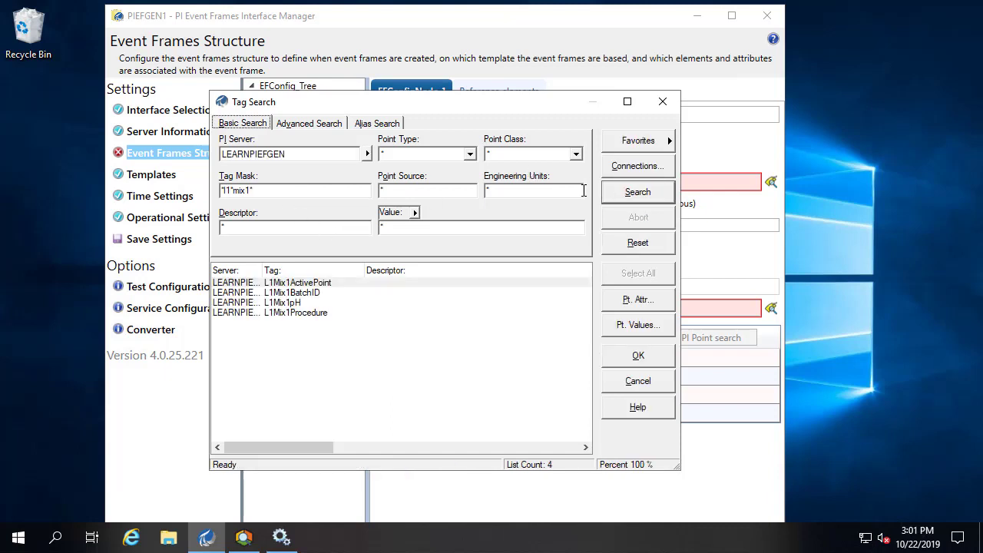
pyautogui.click(295, 283)
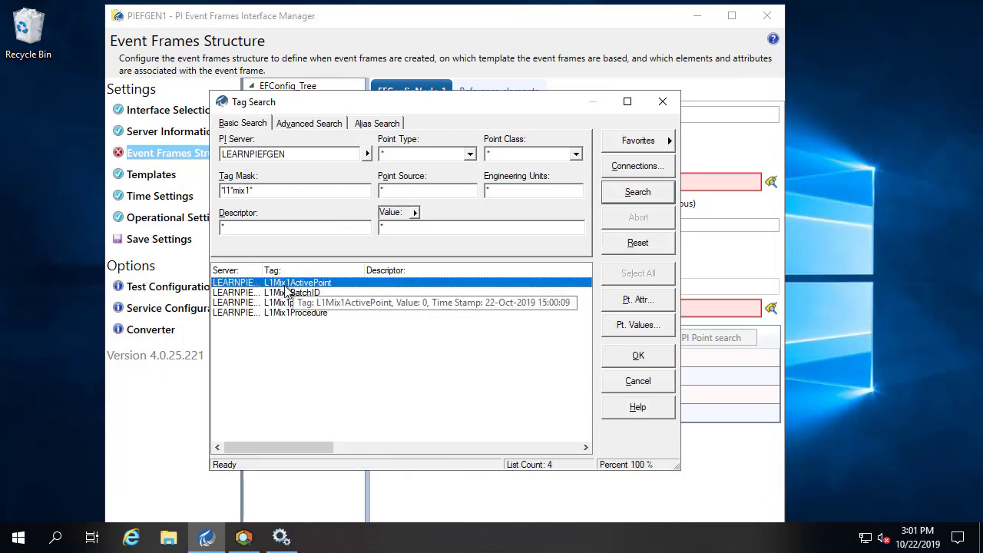
pyautogui.click(661, 358)
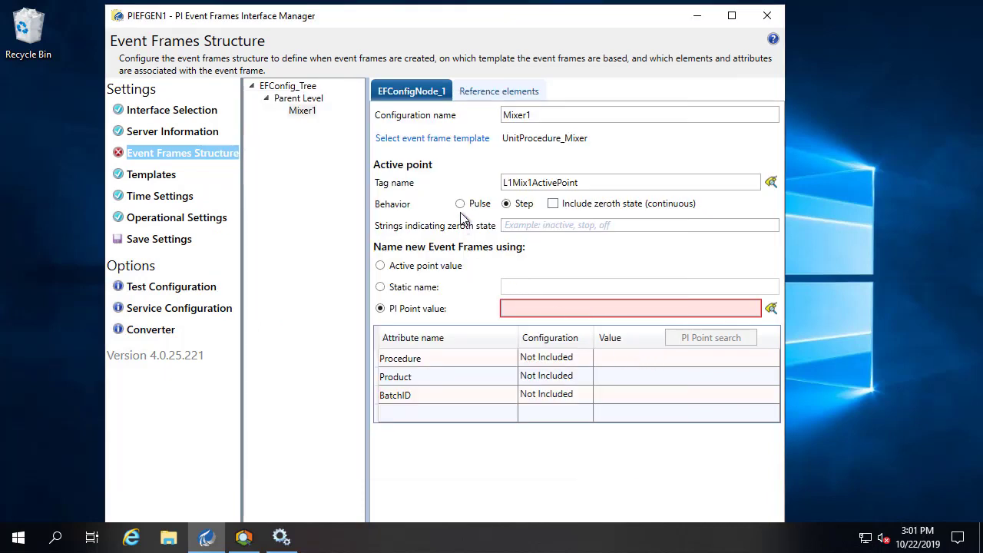
pyautogui.click(461, 203)
# - Name Mixer1's new event frames from the L1Mix1BatchID point value
pyautogui.click(768, 309)
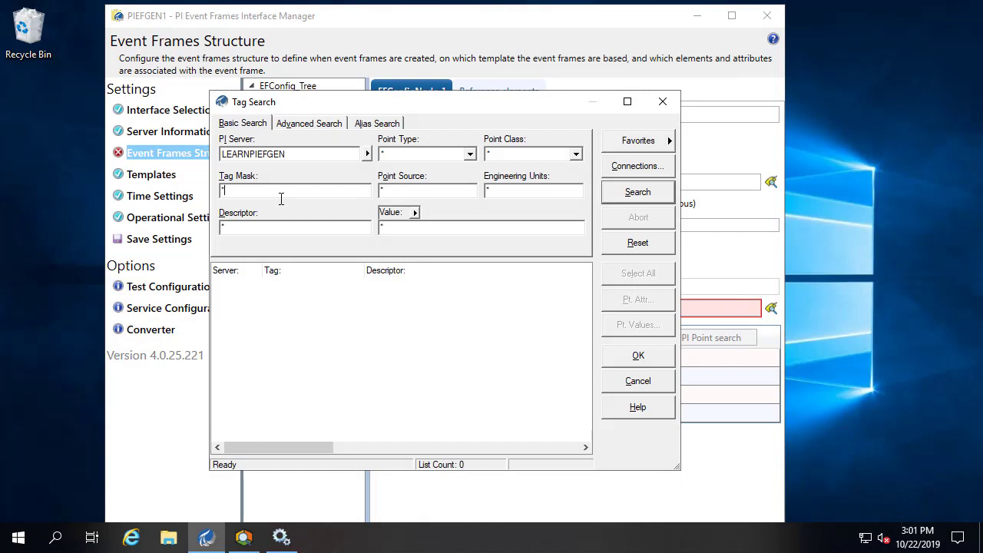
pyautogui.write('11mix1*')
pyautogui.click(645, 199)
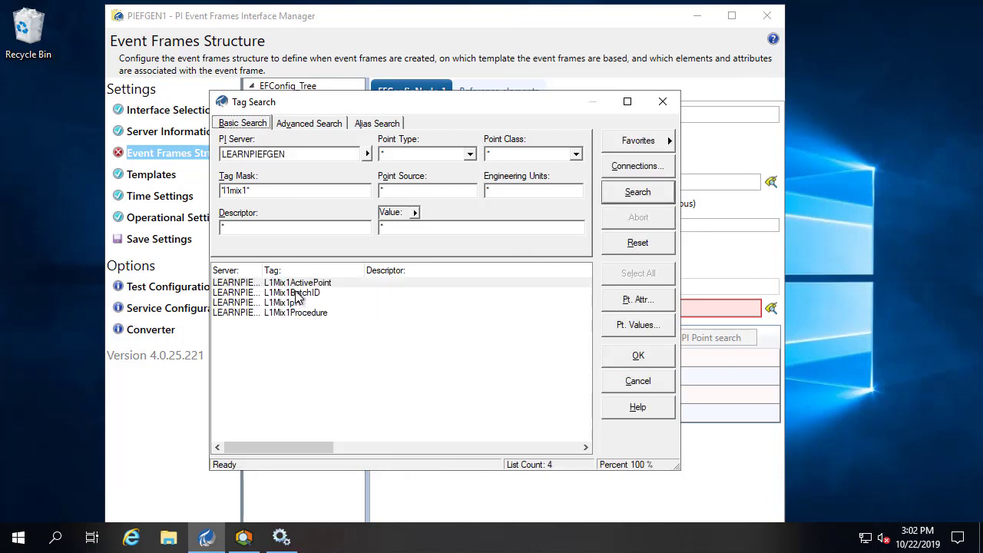
pyautogui.click(298, 293)
pyautogui.click(623, 359)
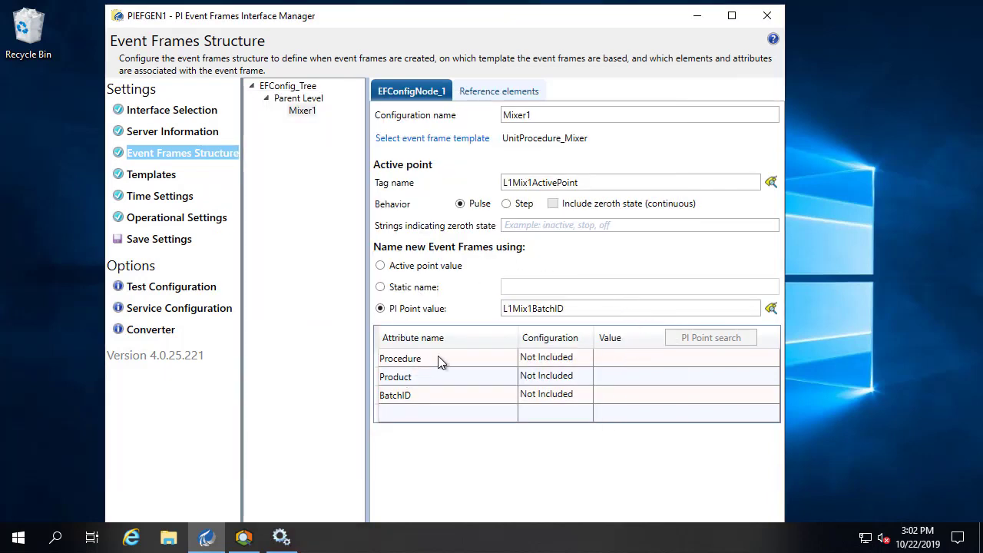
# - Map Mixer1's Procedure attribute to PIPoint L1Mix1Procedure
pyautogui.click(583, 361)
pyautogui.click(585, 363)
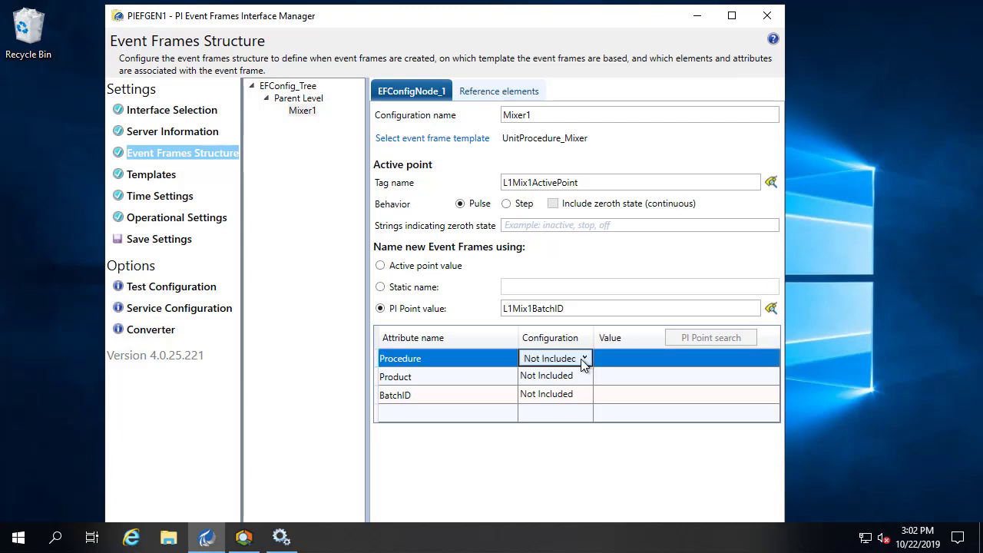
pyautogui.click(584, 360)
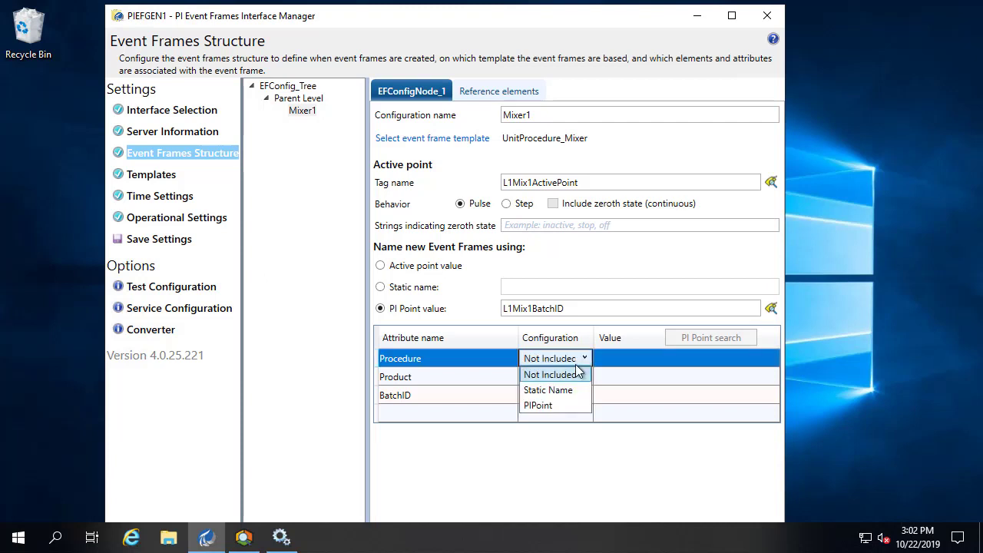
pyautogui.click(558, 413)
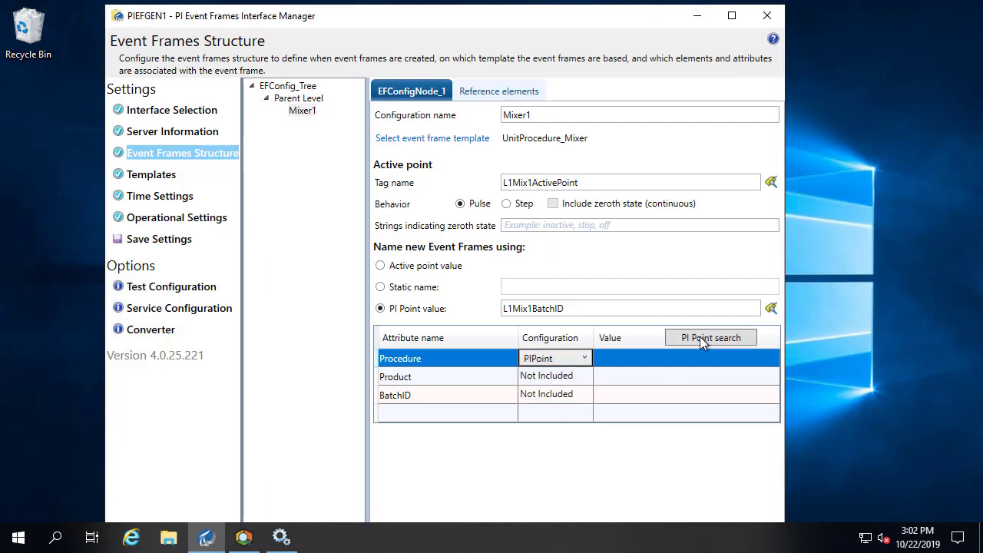
pyautogui.click(699, 337)
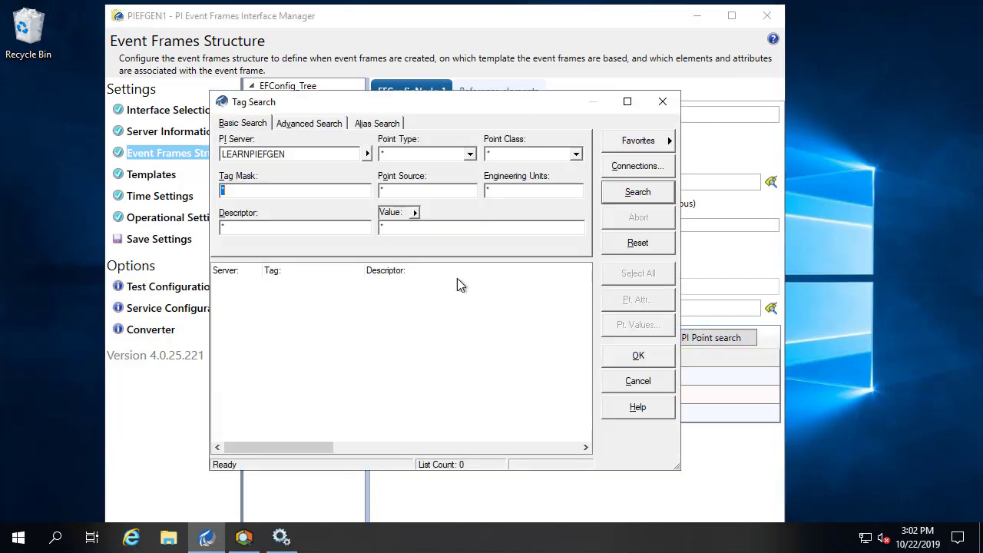
pyautogui.click(285, 194)
pyautogui.write('11*procedure*')
pyautogui.click(638, 192)
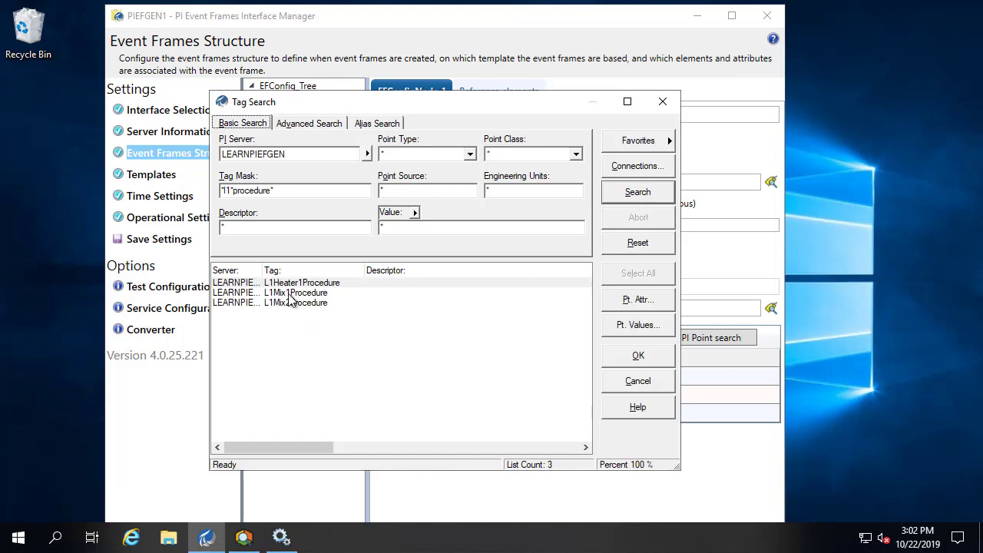
pyautogui.click(287, 294)
pyautogui.click(638, 356)
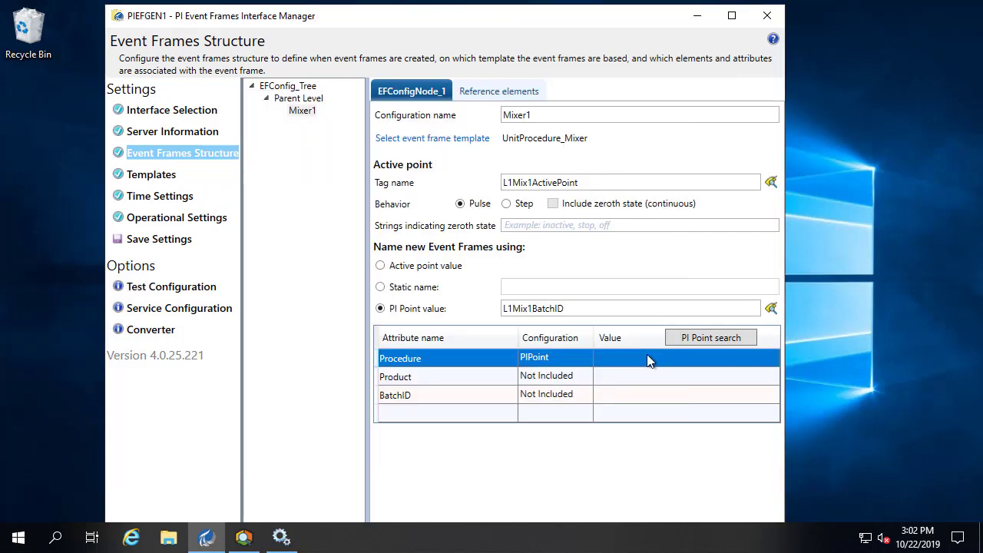
# - Map Mixer1's Product attribute to PIPoint L1Product
pyautogui.click(585, 377)
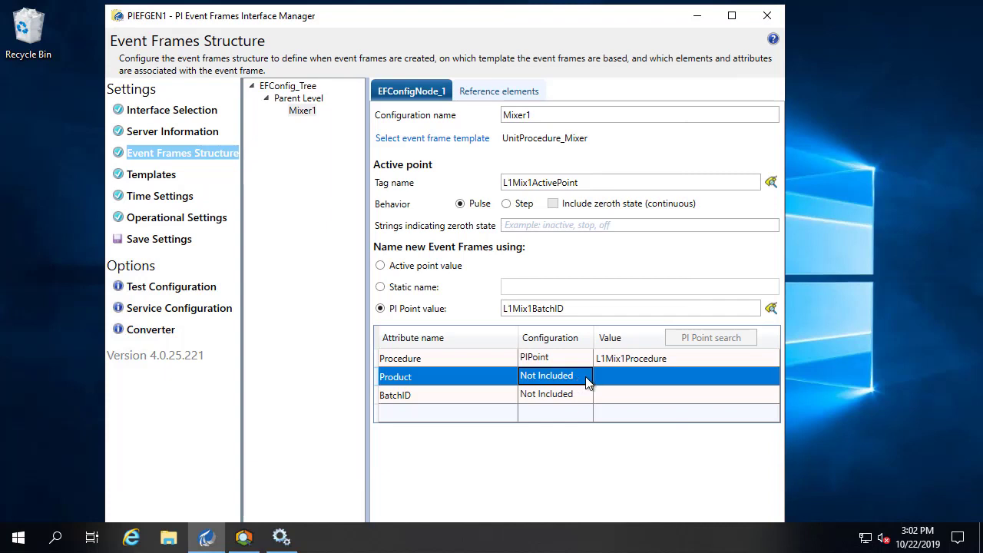
pyautogui.click(586, 377)
pyautogui.click(587, 378)
pyautogui.click(559, 423)
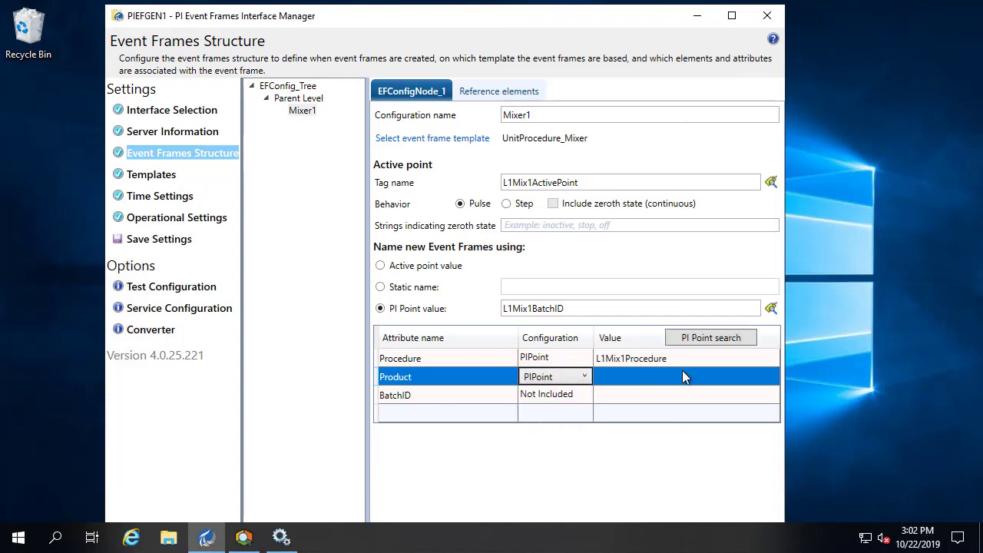
pyautogui.click(703, 338)
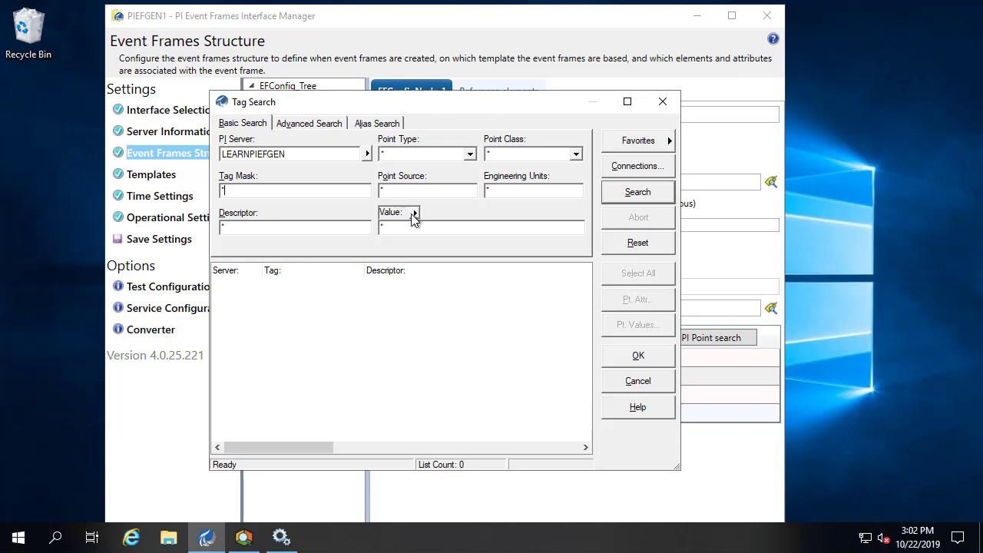
pyautogui.write('11*product*')
pyautogui.click(671, 196)
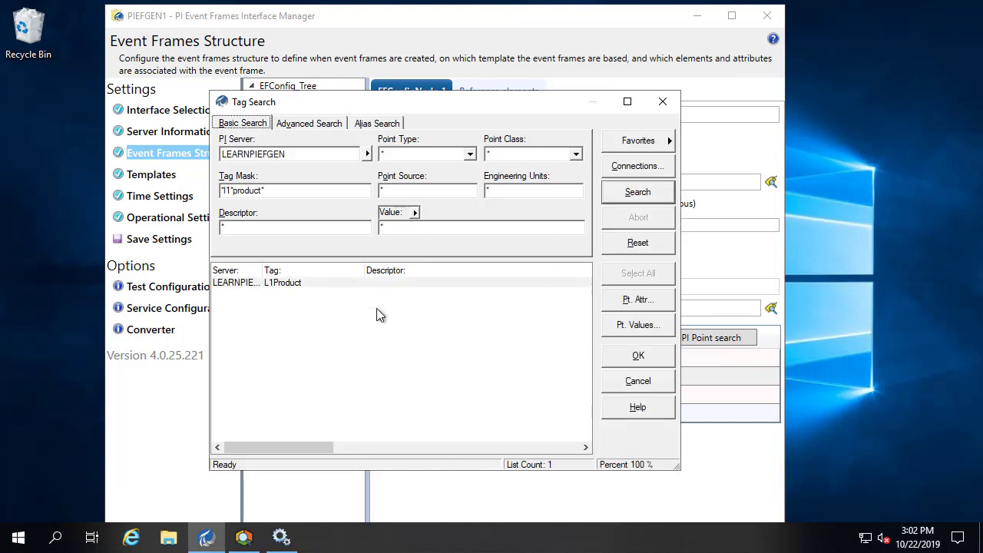
pyautogui.click(270, 284)
pyautogui.click(637, 355)
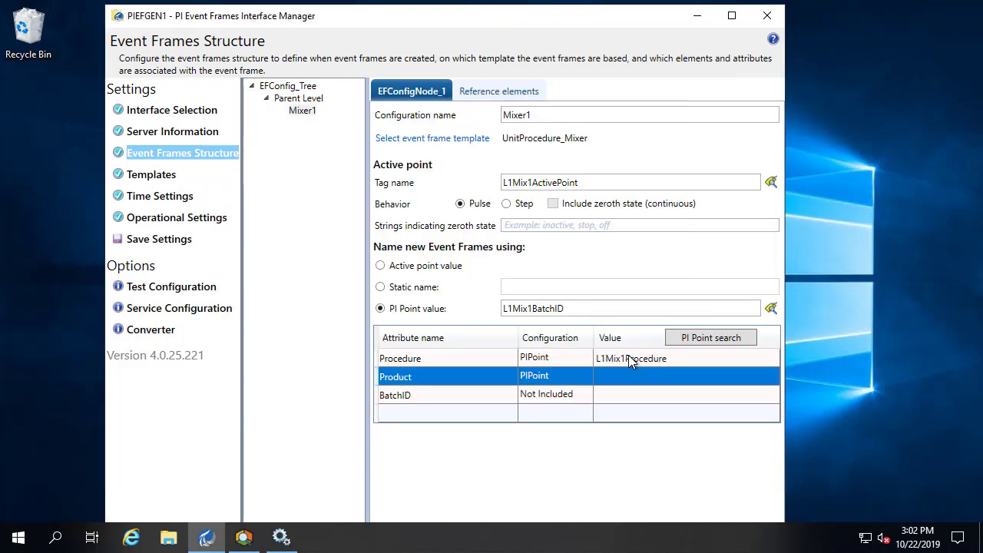
# - Map Mixer1's BatchID attribute to PIPoint L1BatchID, found with mask 11*batch*
pyautogui.click(586, 401)
pyautogui.click(586, 402)
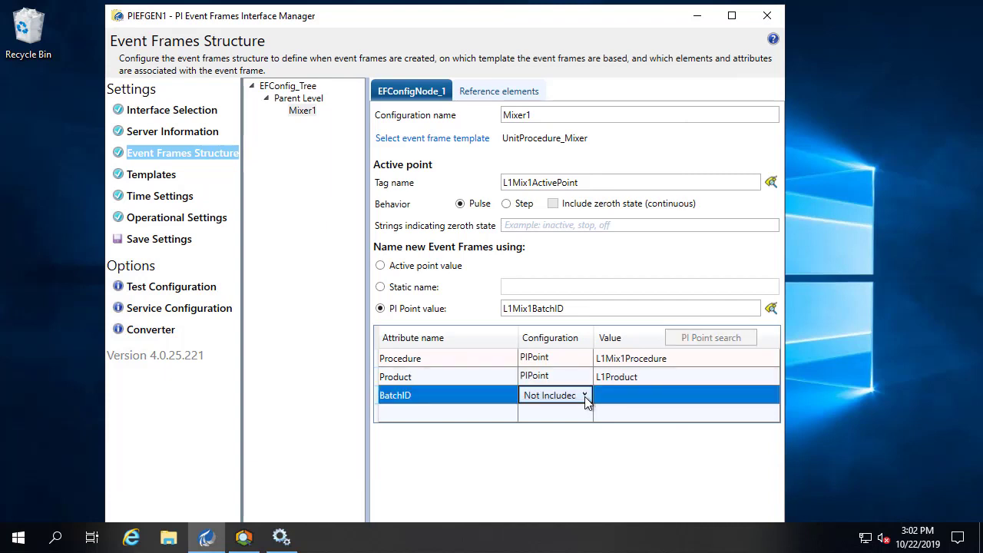
pyautogui.click(587, 402)
pyautogui.click(553, 443)
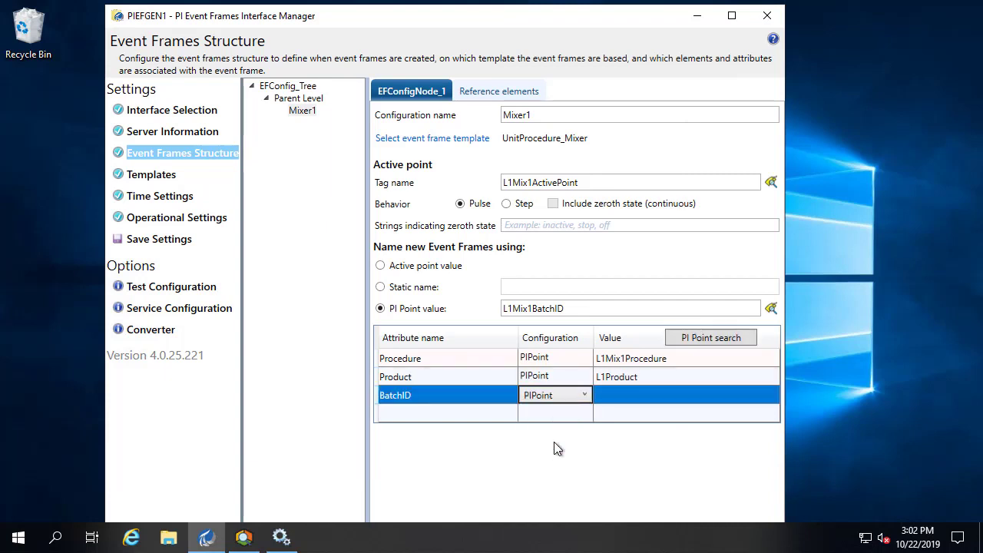
pyautogui.click(692, 346)
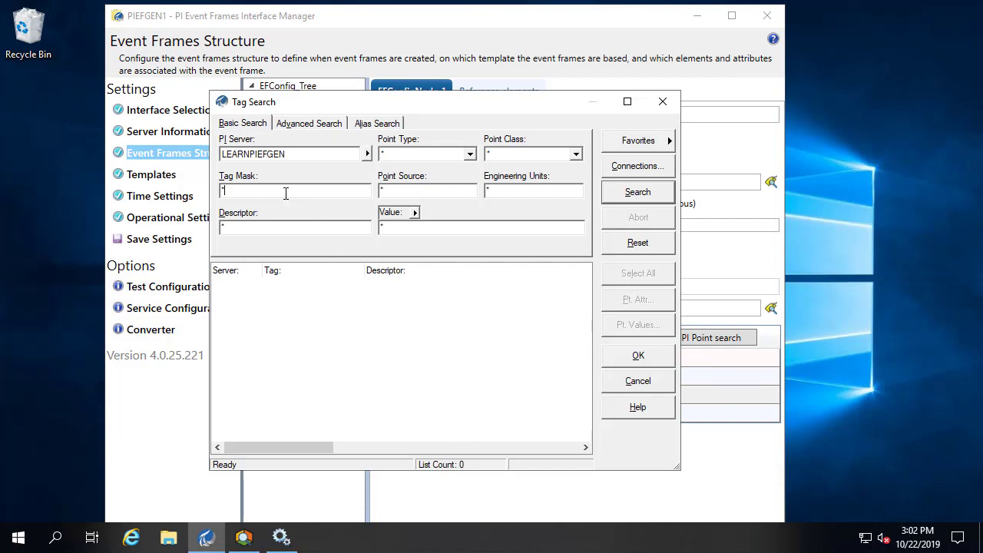
pyautogui.write('11*batch*')
pyautogui.click(622, 193)
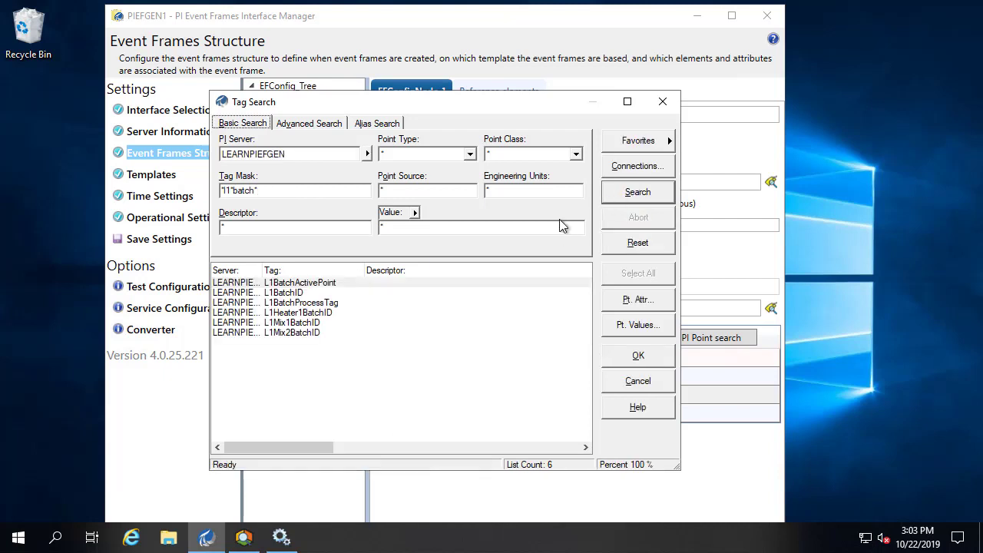
pyautogui.click(286, 297)
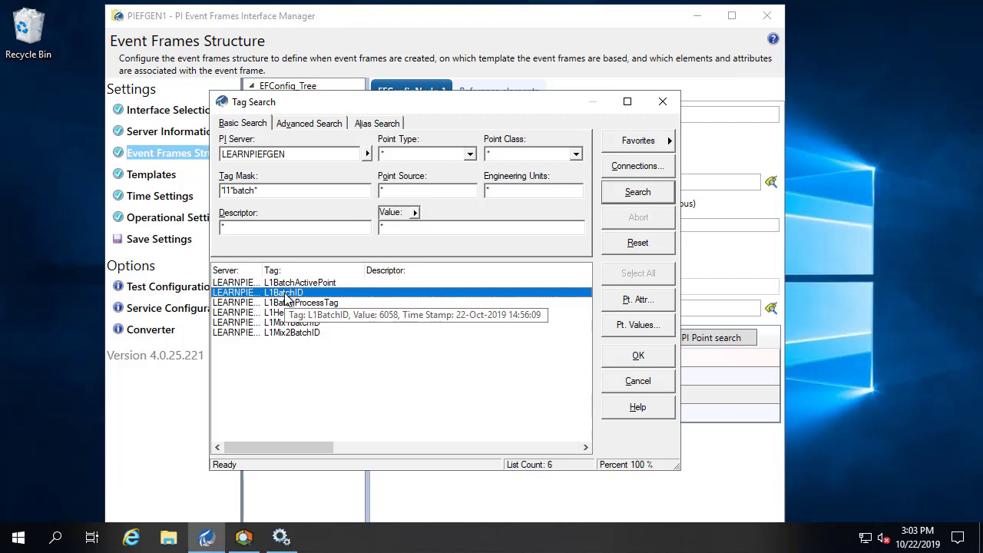
pyautogui.click(647, 357)
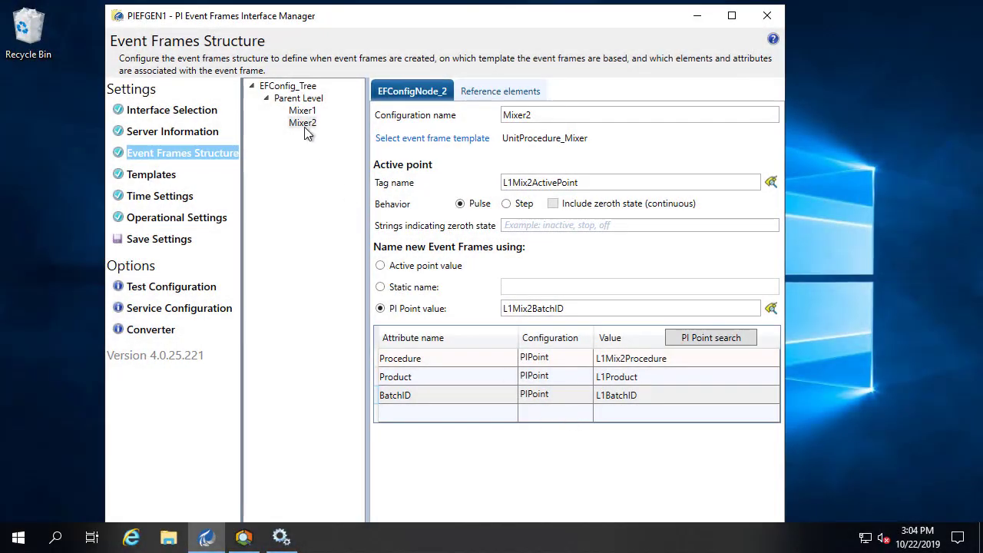
# - Add another child event frame under Parent Level
pyautogui.click(304, 99)
pyautogui.rightClick(304, 99)
pyautogui.click(342, 109)
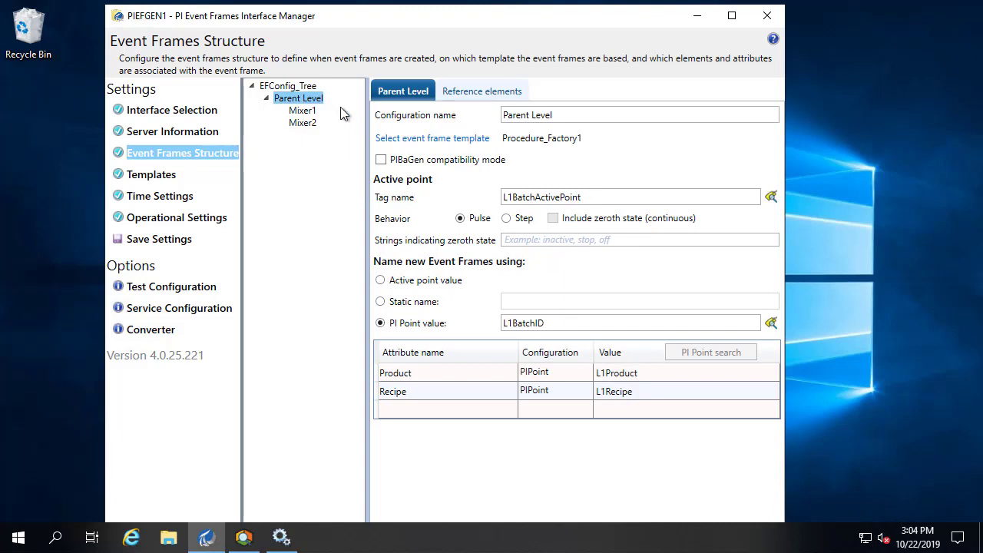
# - Name the new event frame Heater1 and base it on UnitProcedure_Heater, overwriting its attributes
pyautogui.click(609, 115)
pyautogui.hotkey('ctrl', 'a')
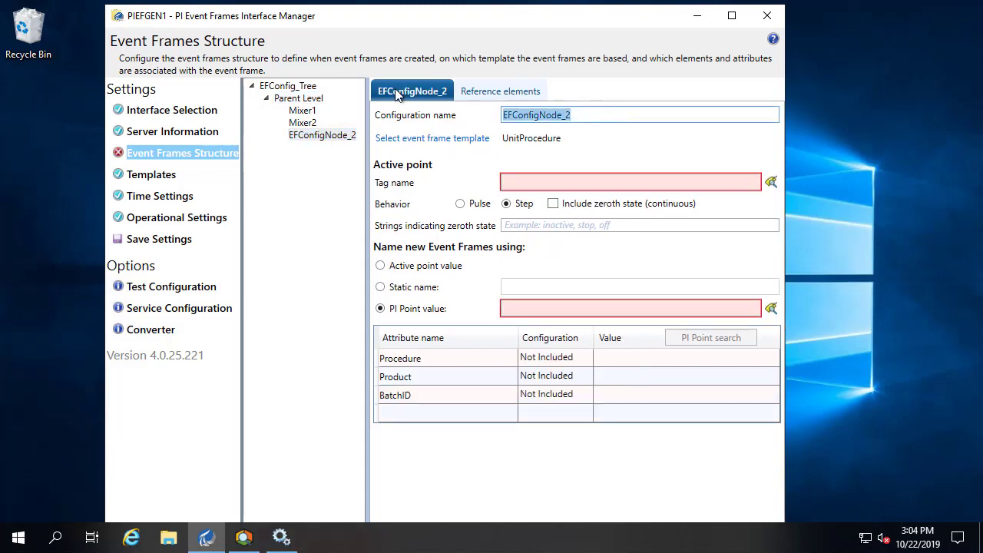
pyautogui.write('Heater1')
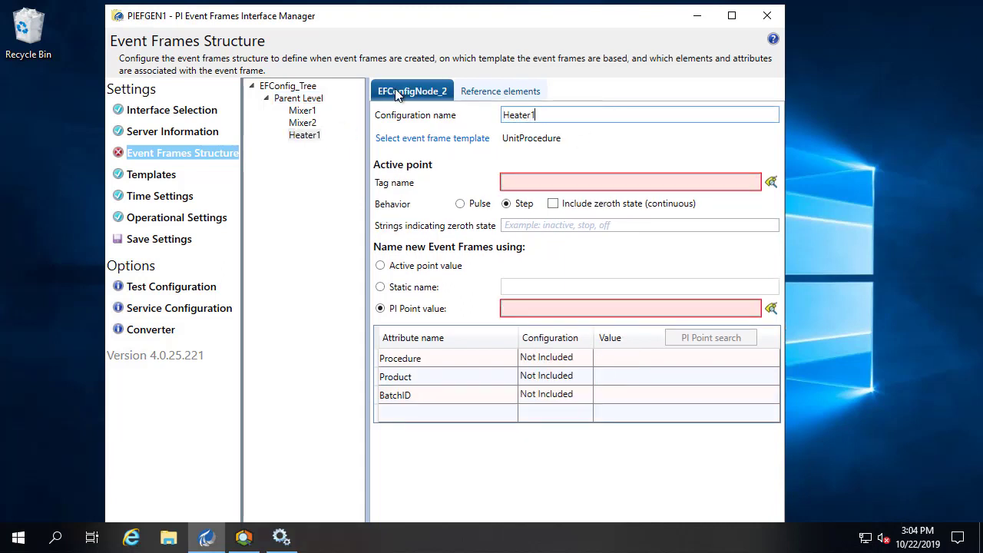
pyautogui.click(481, 140)
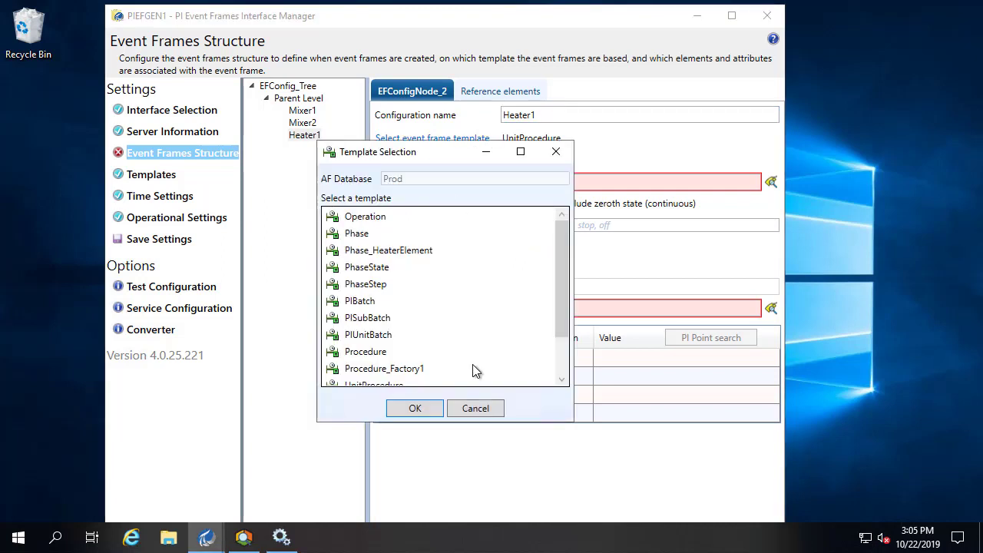
pyautogui.scroll(-1, 565, 361)
pyautogui.click(431, 354)
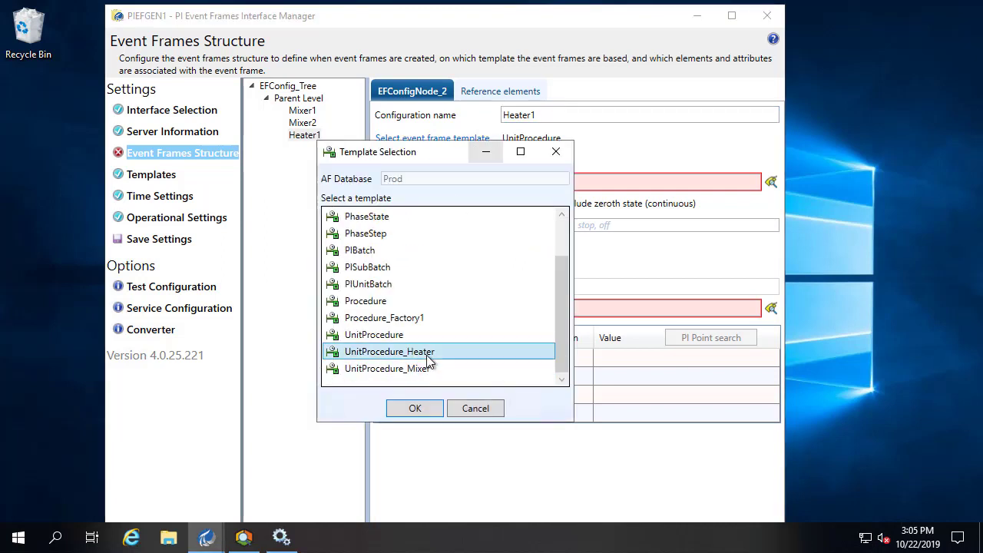
pyautogui.click(426, 410)
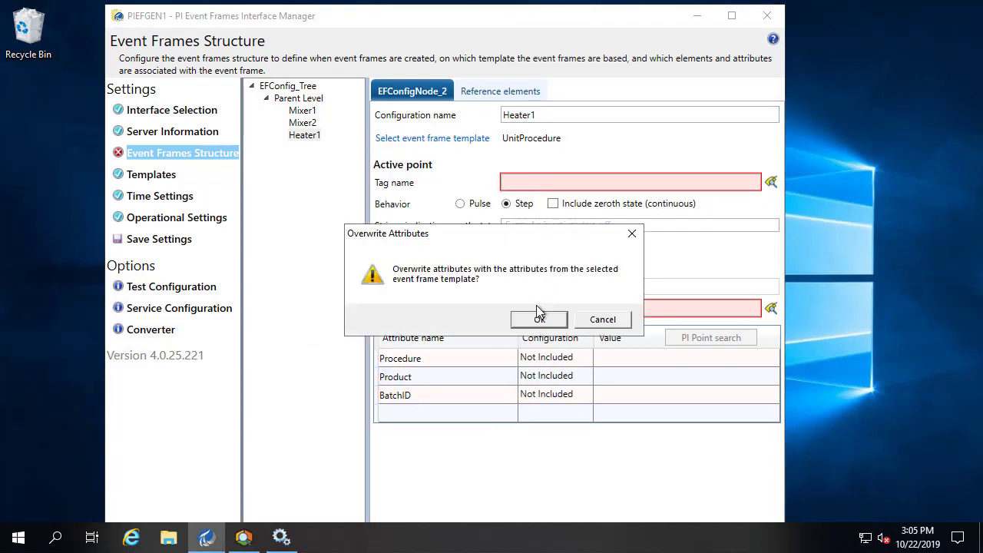
pyautogui.click(539, 319)
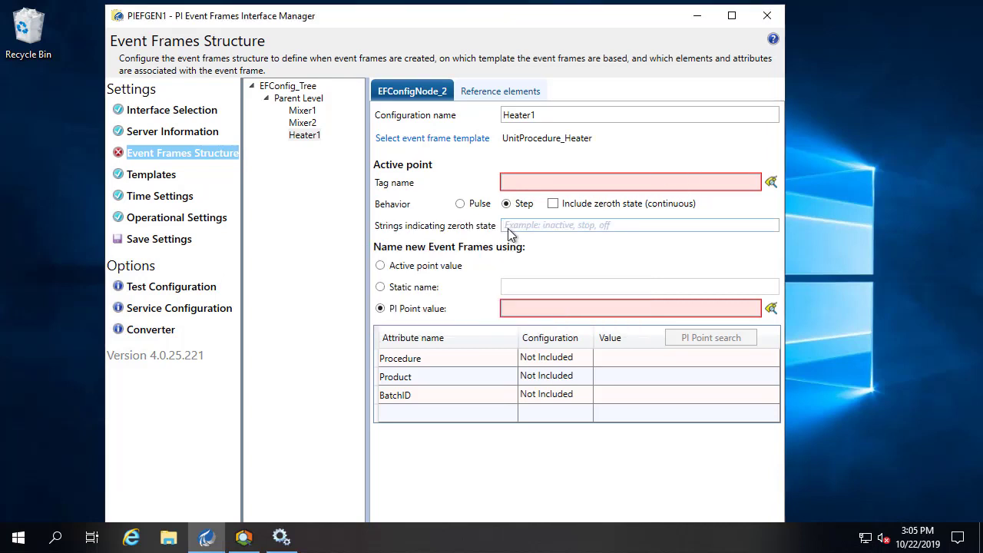
# - Set Heater1's active point tag to L1Heater1ActivePoint and make it pulse
pyautogui.click(770, 182)
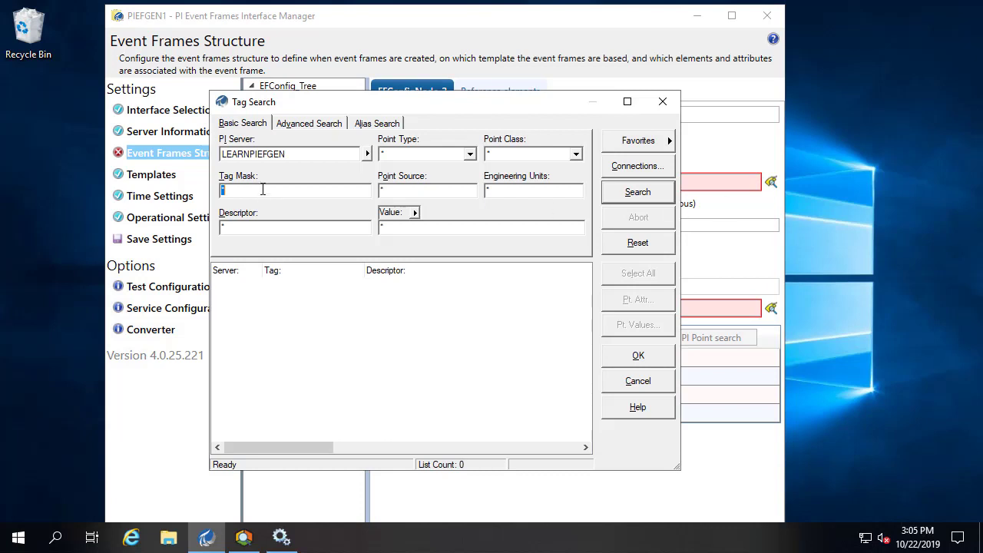
pyautogui.write('11*heater*')
pyautogui.click(626, 196)
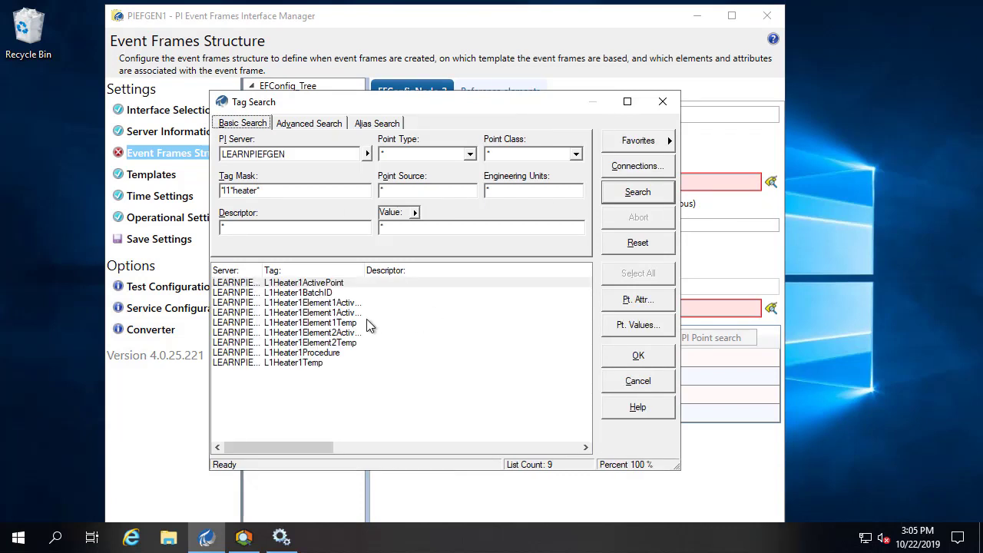
pyautogui.click(330, 281)
pyautogui.click(637, 354)
pyautogui.click(459, 204)
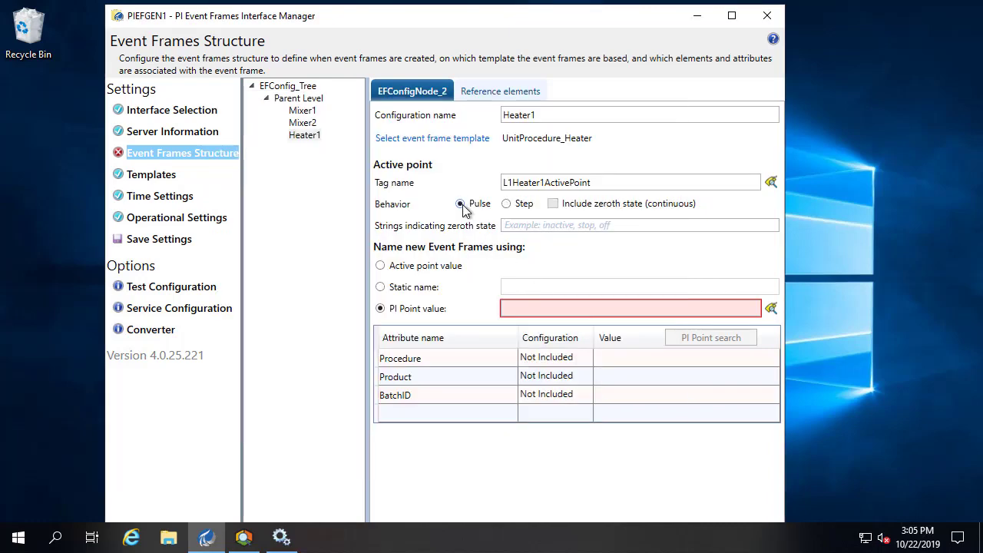
# - Name Heater1's new event frames from the L1Heater1BatchID tag
pyautogui.click(771, 307)
pyautogui.write('11*heater*')
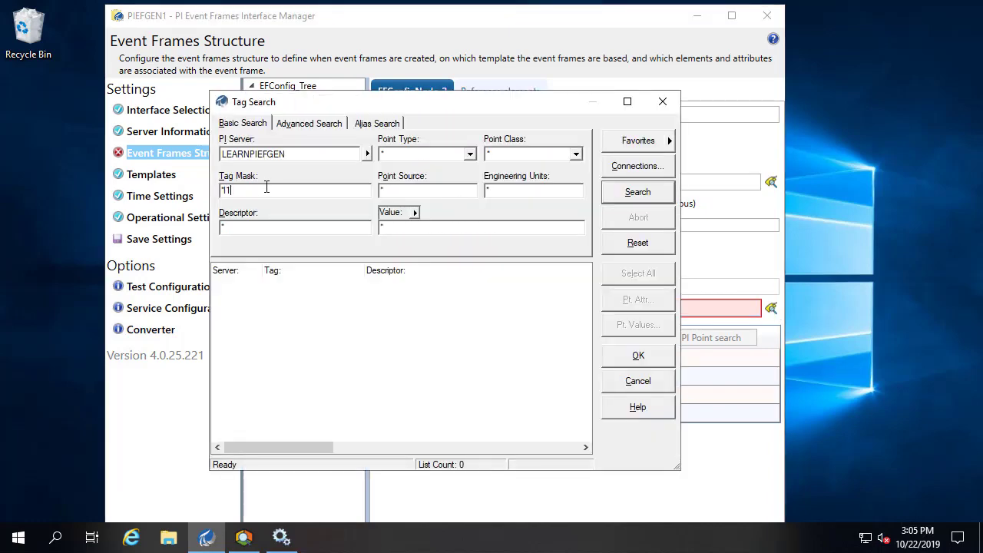
pyautogui.click(642, 193)
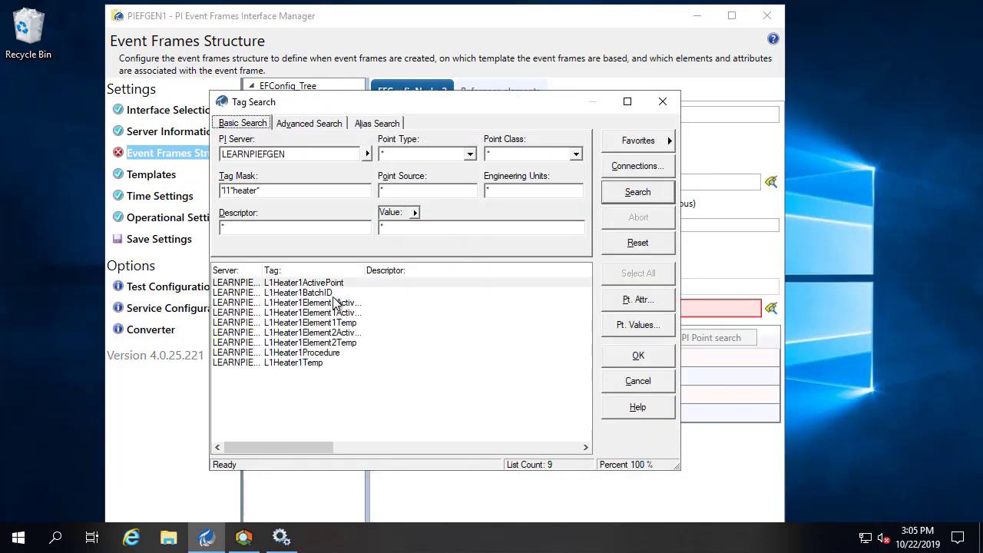
pyautogui.click(334, 290)
pyautogui.click(638, 355)
# - Make the Procedure attribute a PIPoint sourced from L1Heater1Procedure
pyautogui.click(581, 362)
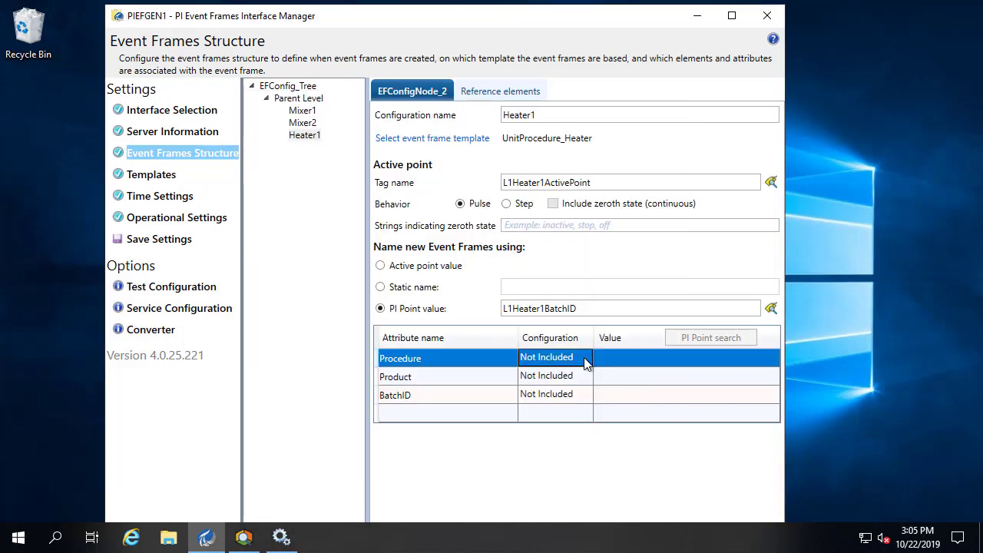
pyautogui.click(584, 358)
pyautogui.click(549, 382)
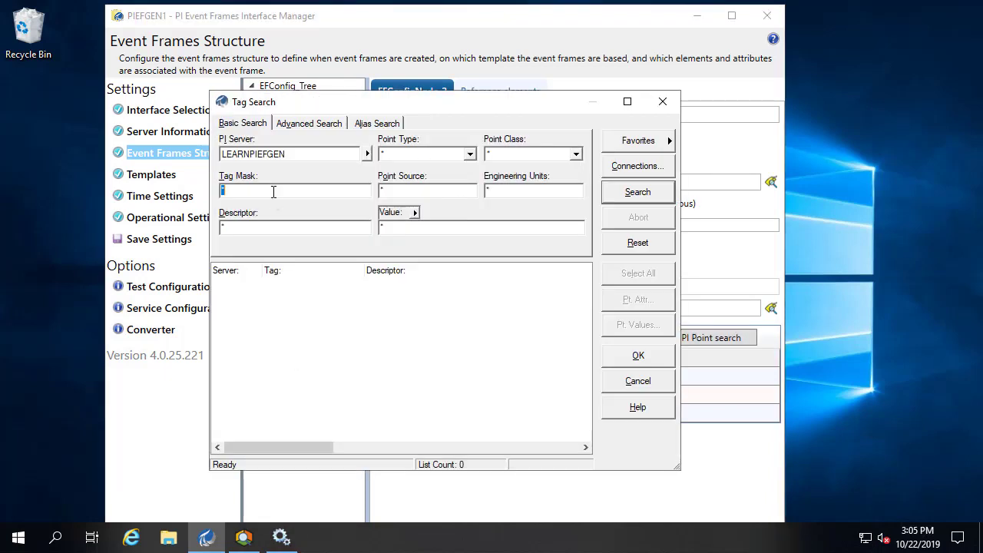
pyautogui.click(280, 192)
pyautogui.write('11*procedure*')
pyautogui.press('Return')
pyautogui.click(660, 357)
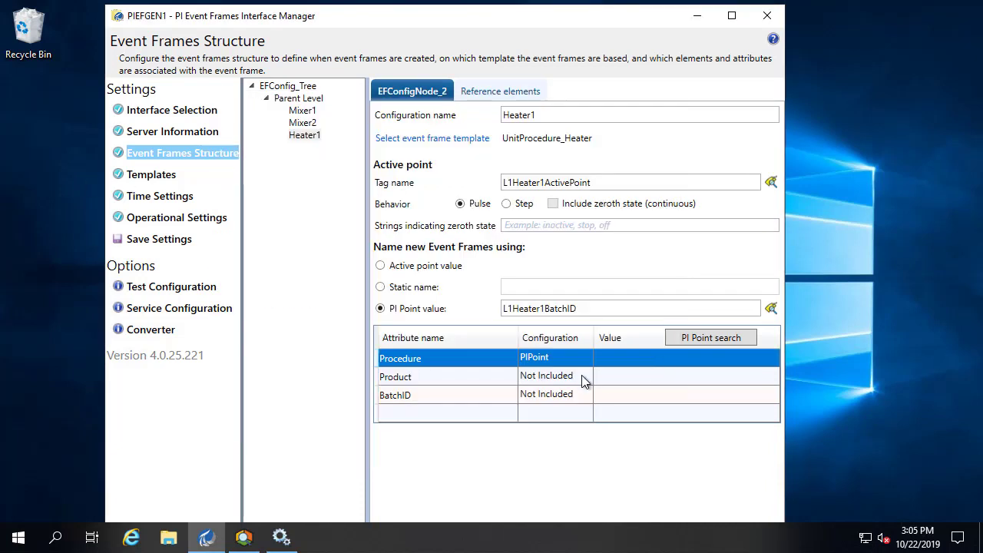
pyautogui.click(586, 377)
# - Make the Product attribute a PIPoint sourced from L1Product
pyautogui.click(586, 377)
pyautogui.click(584, 376)
pyautogui.click(563, 423)
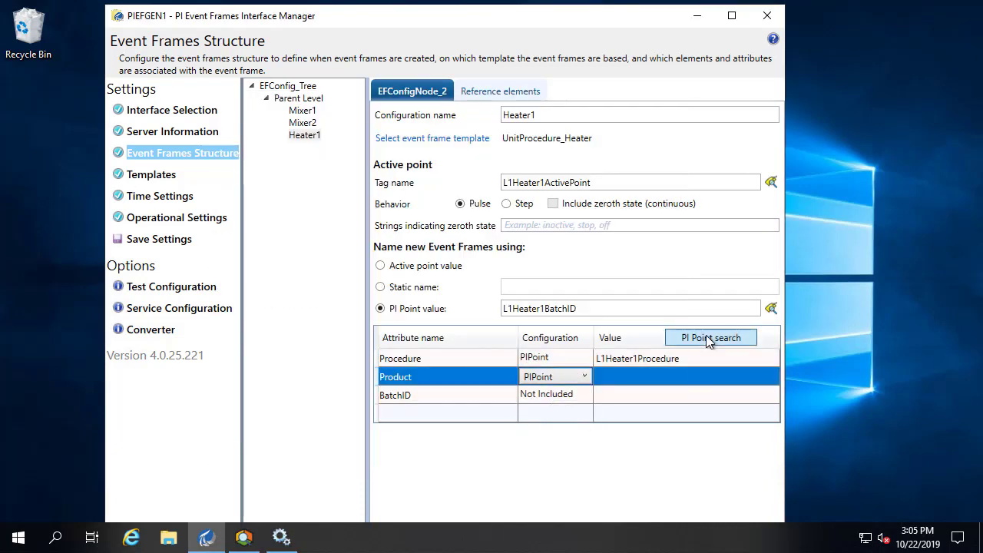
pyautogui.click(705, 336)
pyautogui.write('*11*product*')
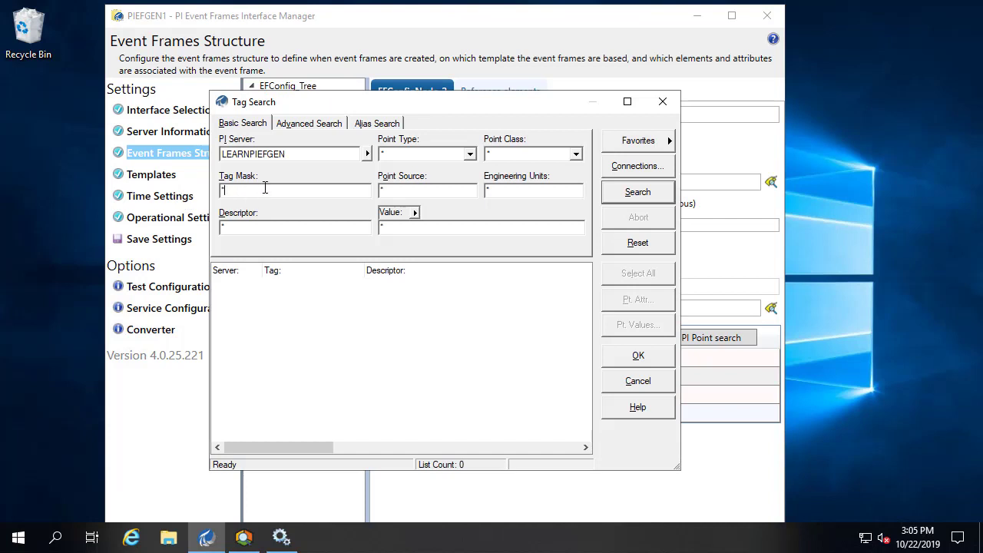
pyautogui.click(642, 191)
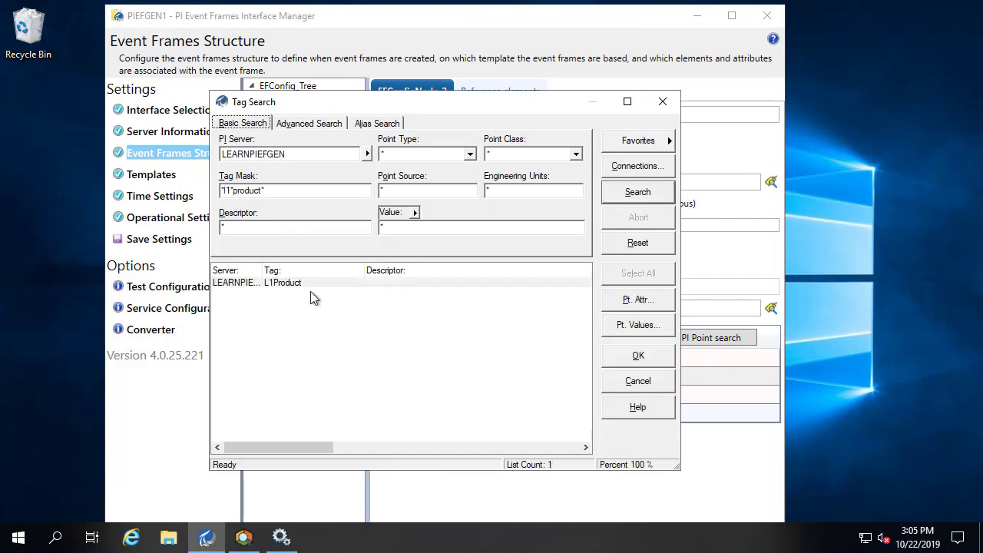
pyautogui.click(310, 282)
pyautogui.click(636, 356)
# - Switch BatchID to PIPoint and search with 11*batch* for a batch tag
pyautogui.click(586, 395)
pyautogui.click(585, 395)
pyautogui.click(552, 441)
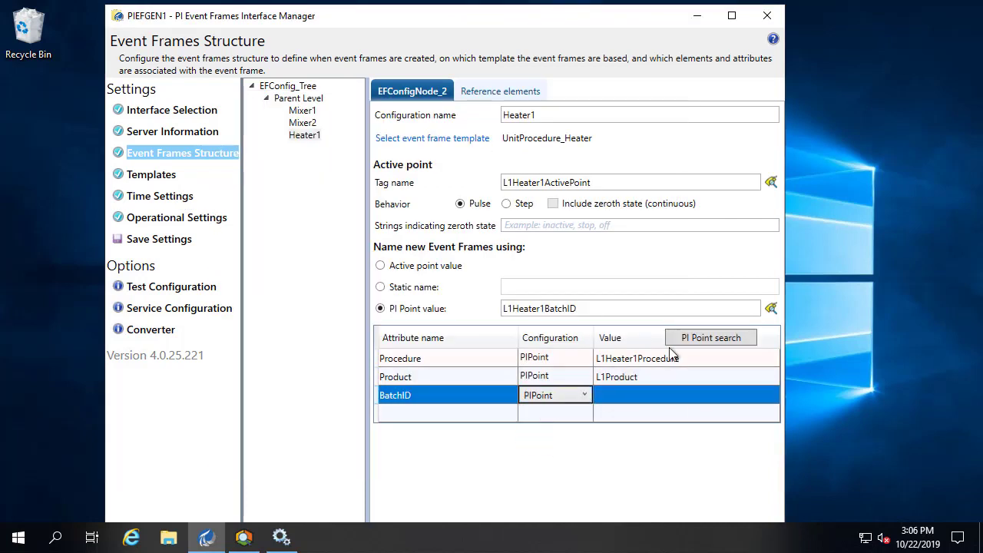
pyautogui.click(710, 337)
pyautogui.write('11*')
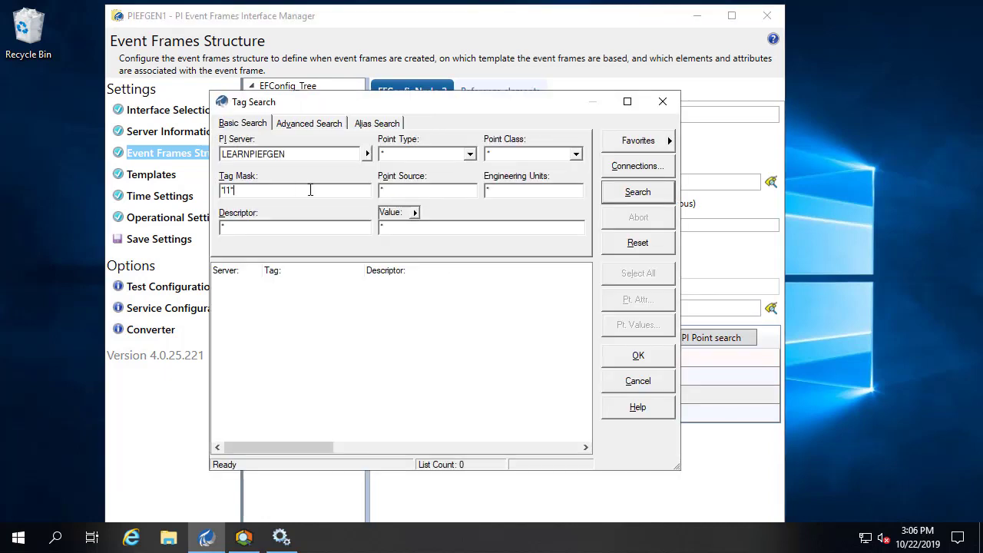
pyautogui.click(656, 381)
pyautogui.click(705, 338)
pyautogui.click(276, 191)
pyautogui.write('11*batch*')
pyautogui.click(637, 192)
pyautogui.click(338, 296)
pyautogui.click(638, 355)
# - Redo the BatchID tag search and assign L1BatchID as its PI point
pyautogui.click(565, 407)
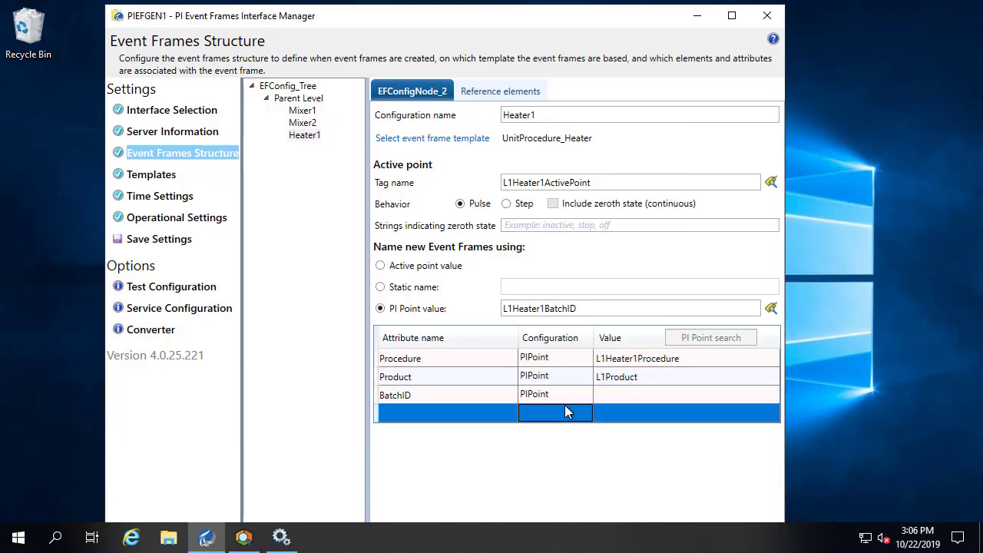
pyautogui.click(572, 397)
pyautogui.click(707, 337)
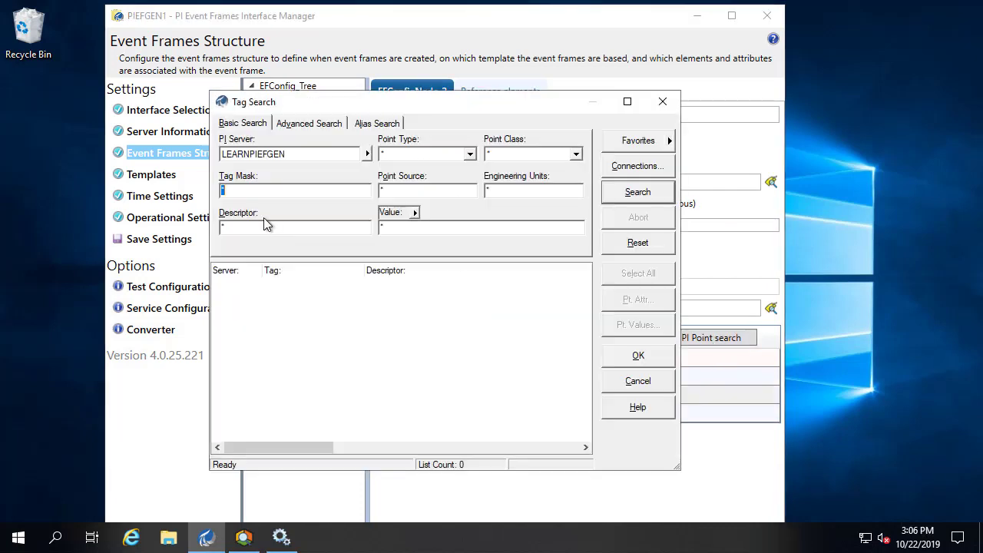
pyautogui.click(256, 190)
pyautogui.write('11*batch*')
pyautogui.press('Return')
pyautogui.click(383, 290)
pyautogui.click(638, 355)
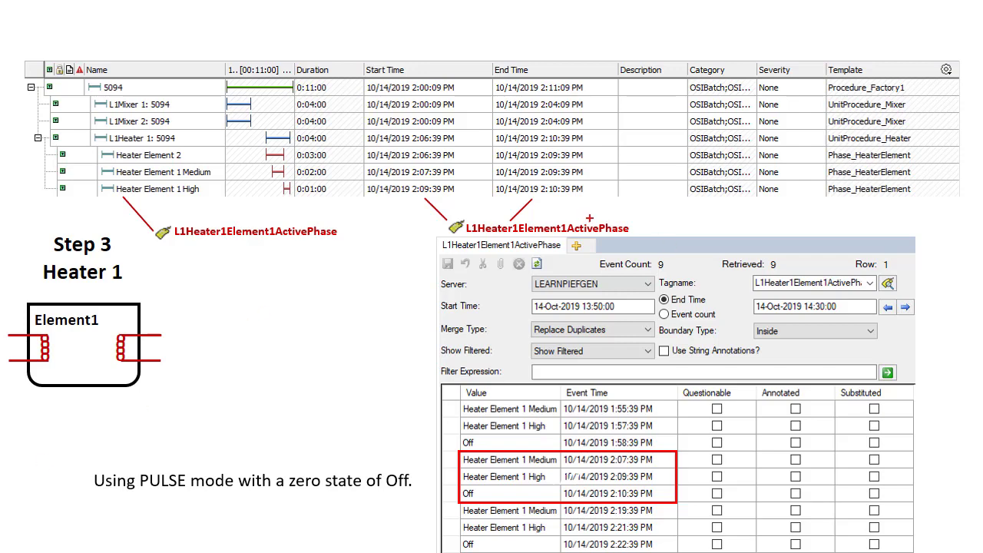
pyautogui.moveTo(589, 216); pyautogui.dragTo(642, 242)
pyautogui.press('Escape')
pyautogui.press('Right')
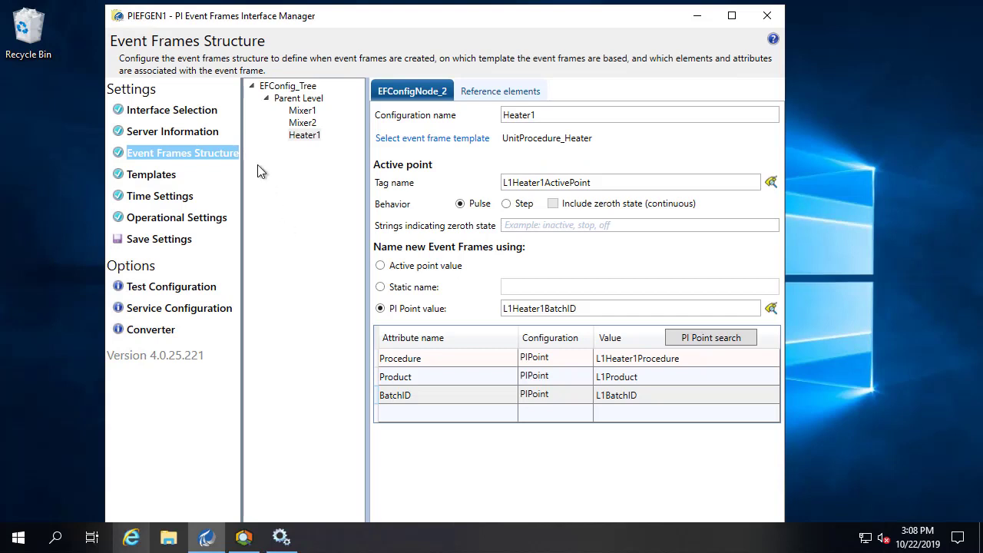
# - Add child node HeaterElement1 under Heater1 using the Phase_HeaterElement template
pyautogui.click(305, 135)
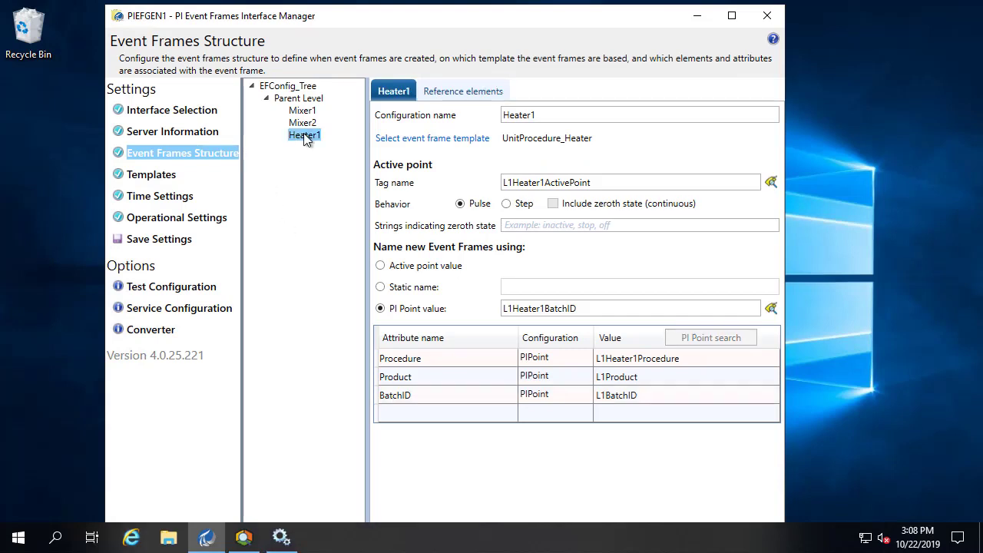
pyautogui.rightClick(305, 137)
pyautogui.click(379, 152)
pyautogui.click(577, 115)
pyautogui.hotkey('ctrl', 'a')
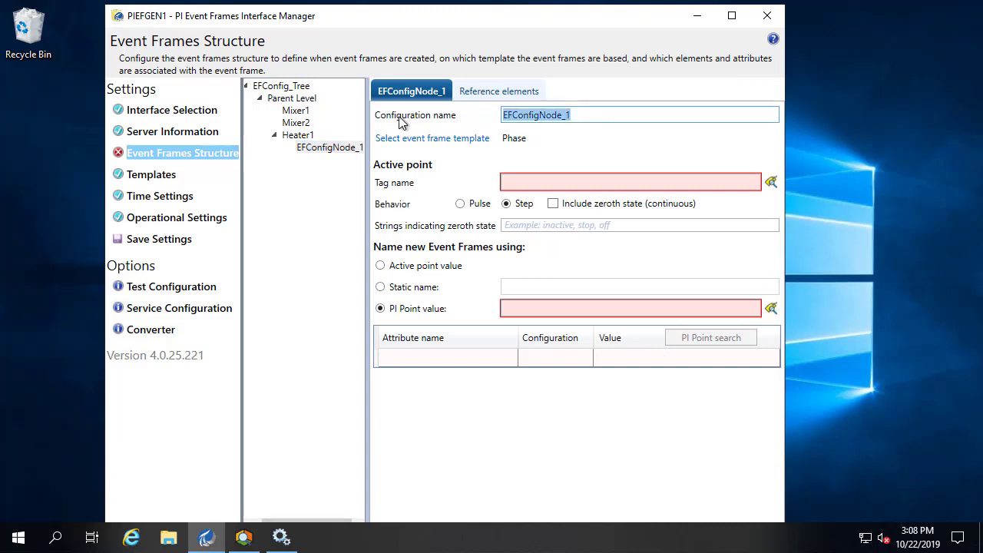
pyautogui.write('HeaterElement1')
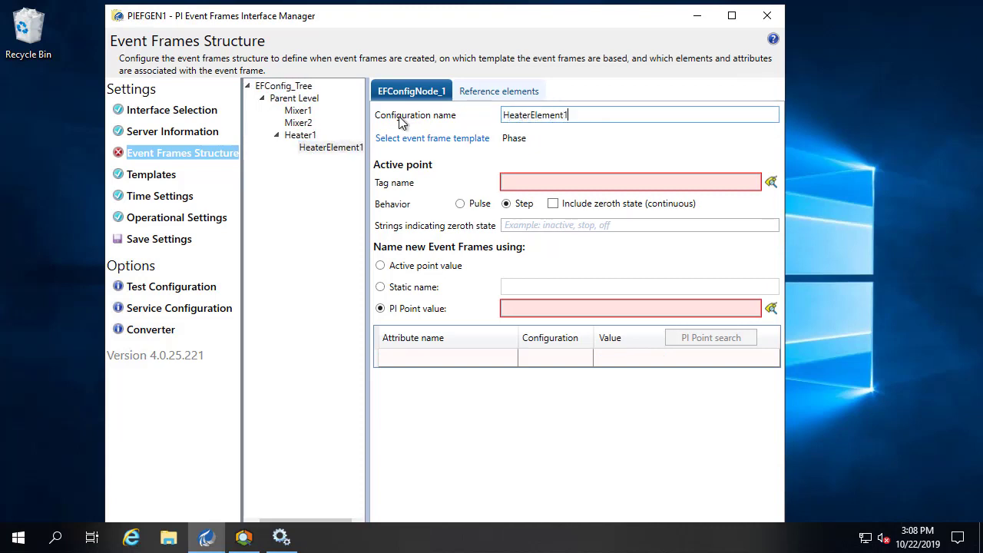
pyautogui.click(432, 139)
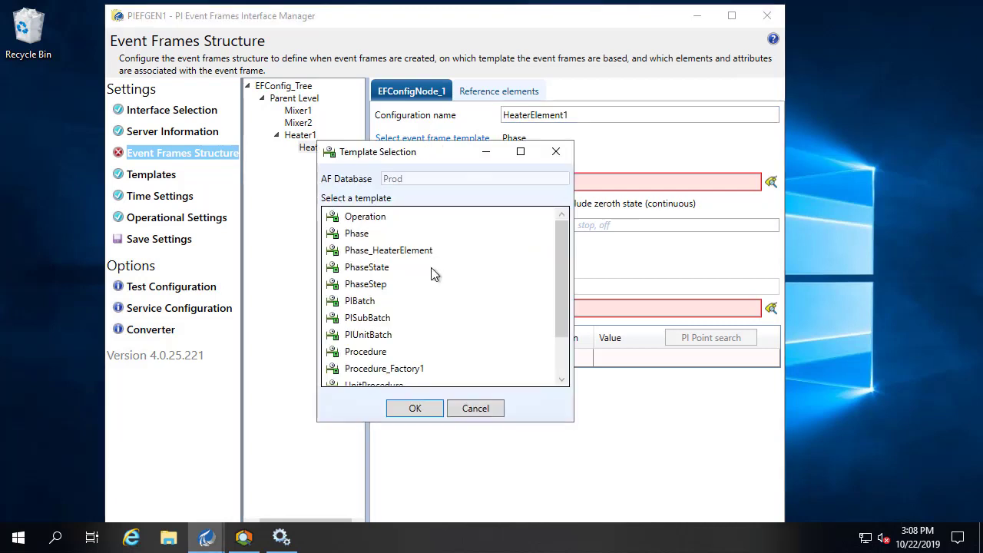
pyautogui.click(415, 408)
# - Set HeaterElement1's active point tag to L1Heater1Element1ActivePhase
pyautogui.click(770, 182)
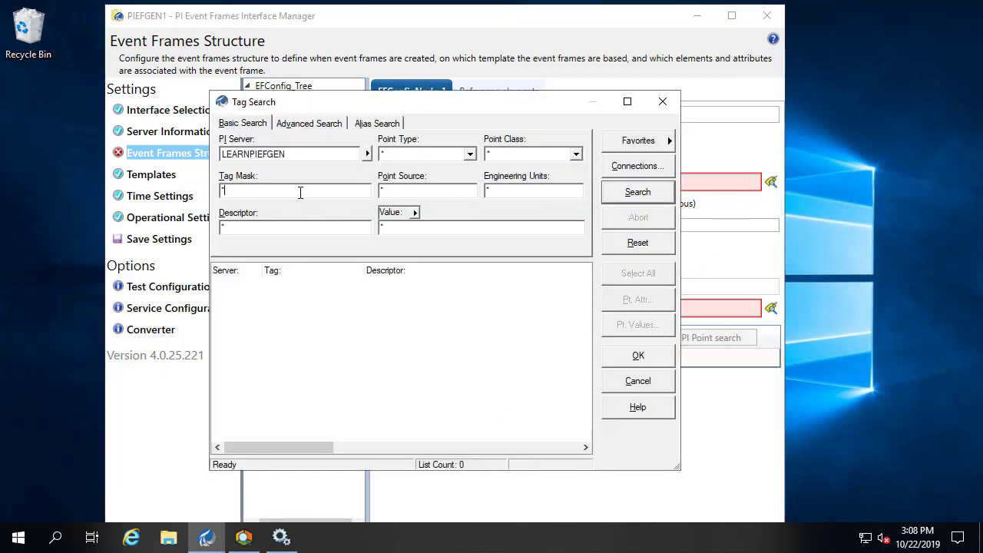
pyautogui.write('11*heater1*element1*')
pyautogui.click(644, 197)
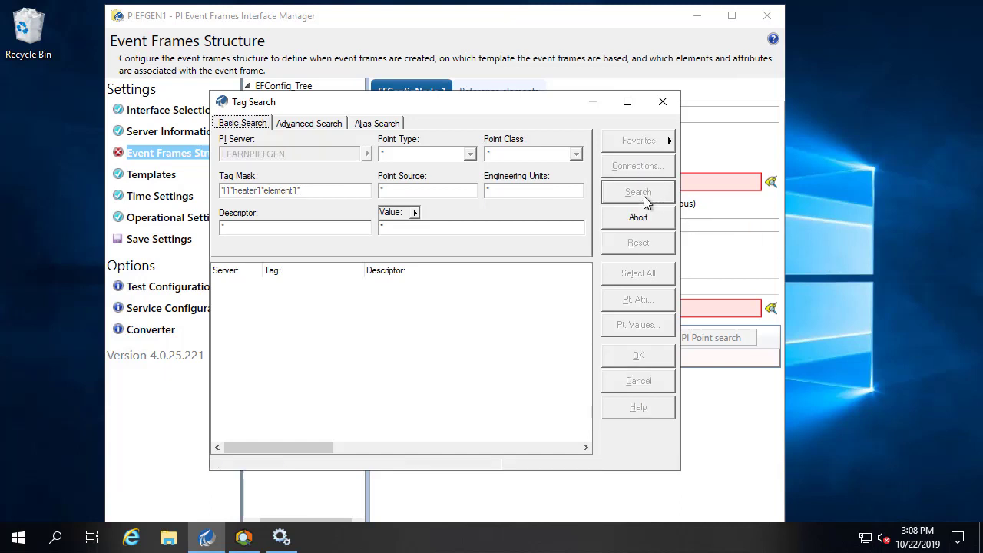
pyautogui.doubleClick(364, 273)
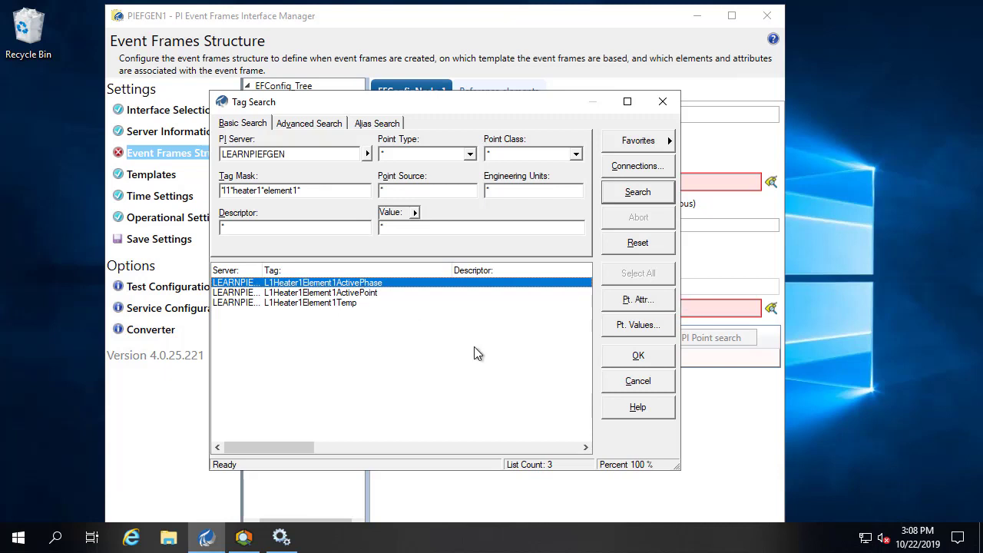
pyautogui.click(634, 354)
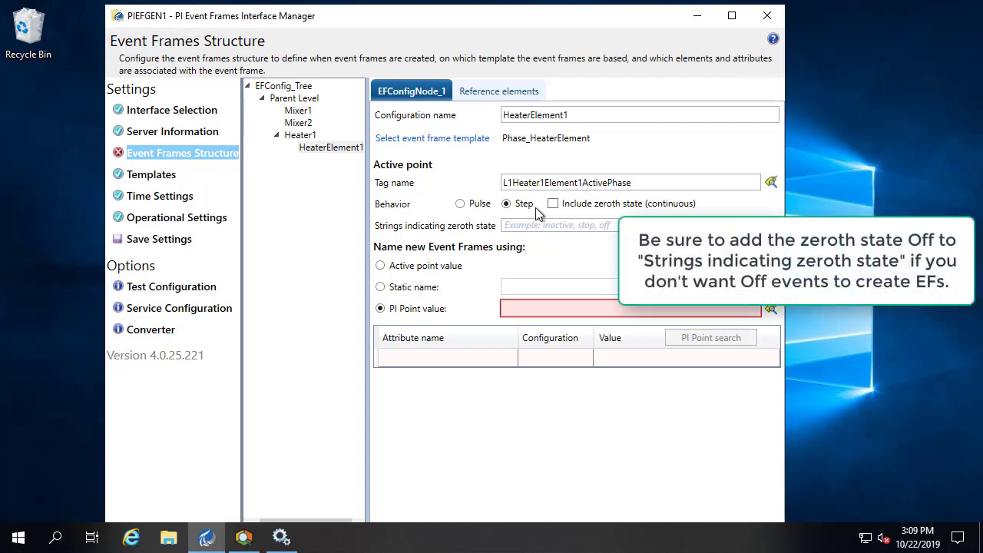
# - Also name new event frames from the L1Heater1Element1ActivePhase PI point
pyautogui.click(770, 309)
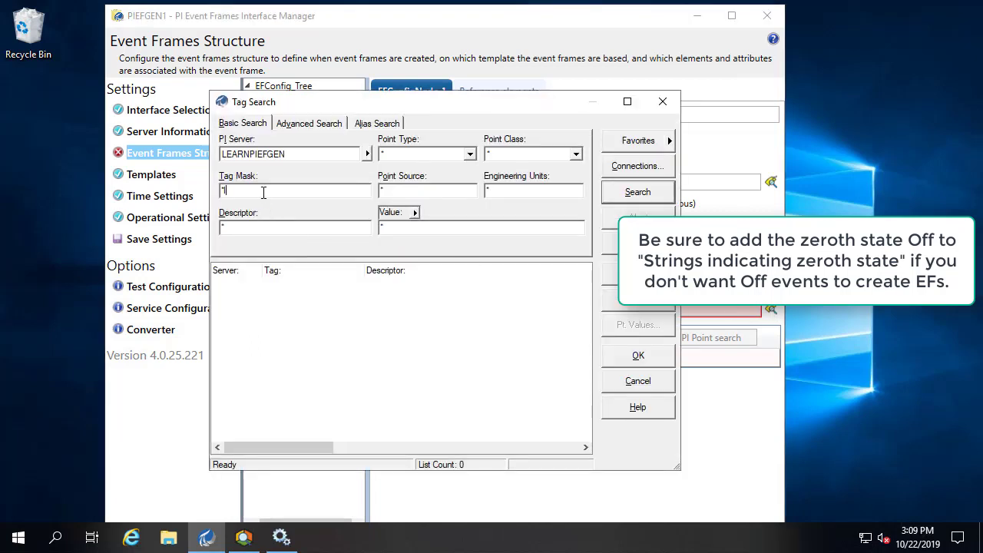
pyautogui.write('11*hea')
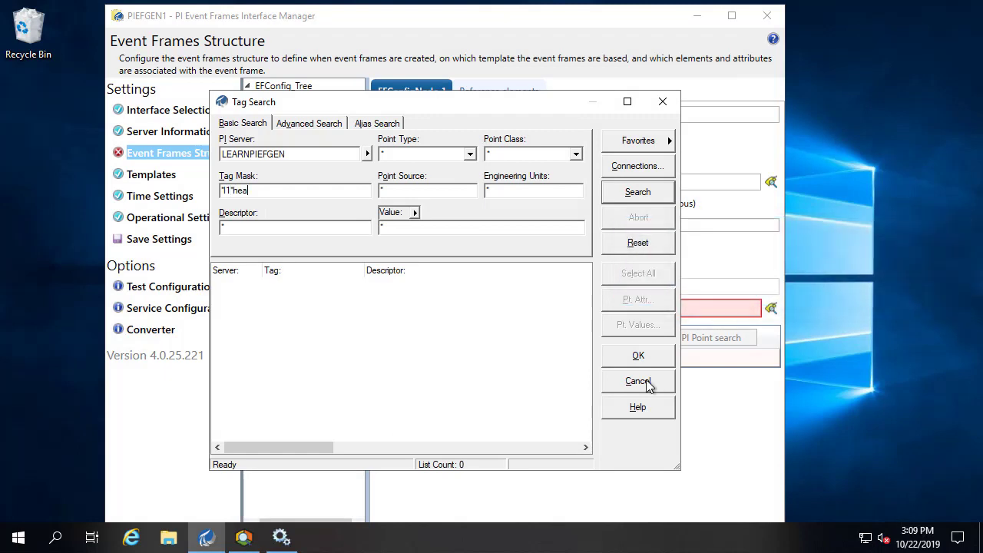
pyautogui.click(646, 381)
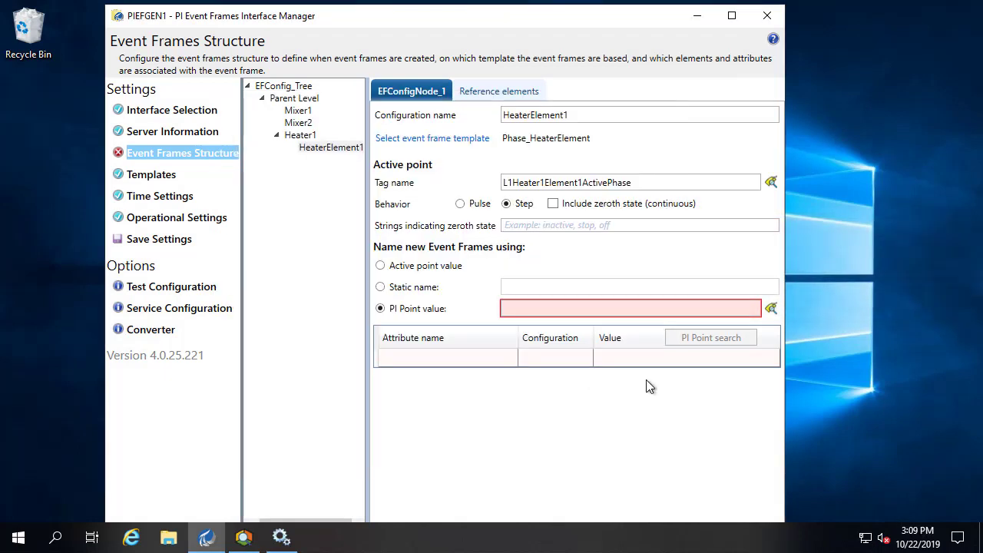
pyautogui.click(771, 308)
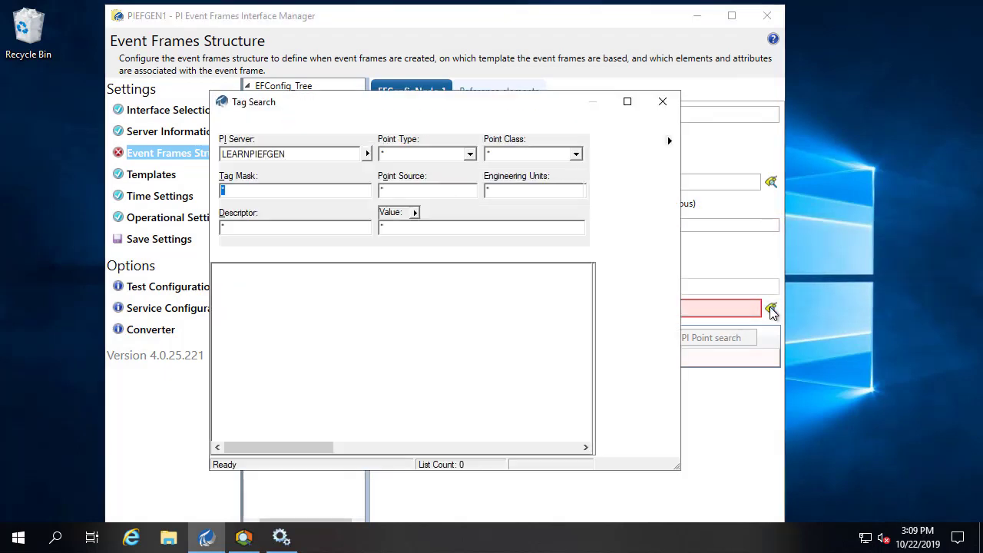
pyautogui.click(252, 189)
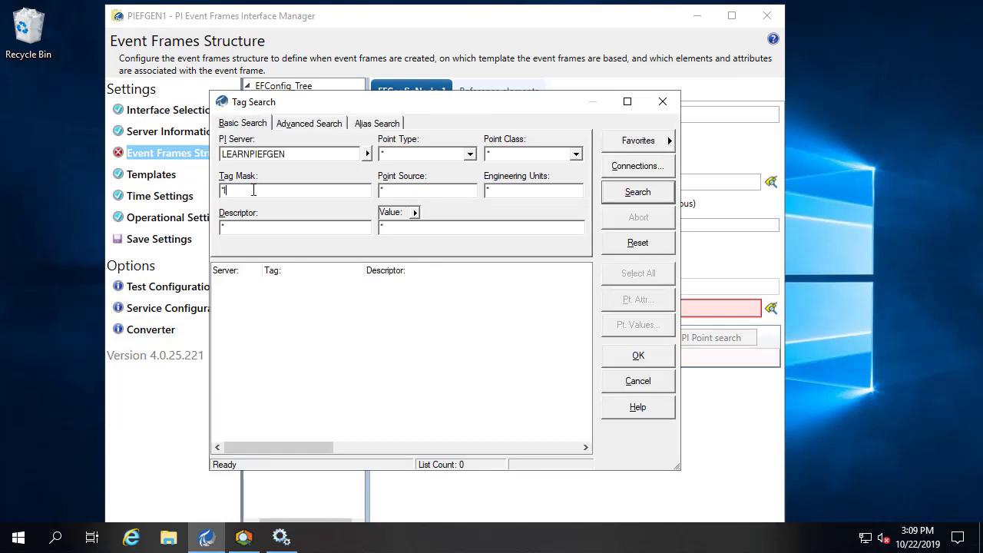
pyautogui.write('11*heater')
pyautogui.write('*1*element1*')
pyautogui.click(634, 195)
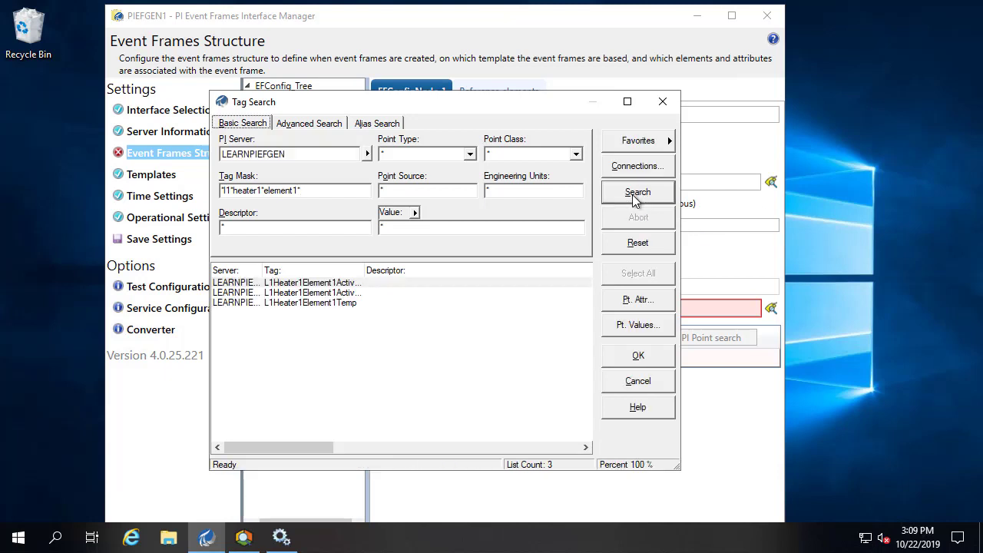
pyautogui.click(376, 283)
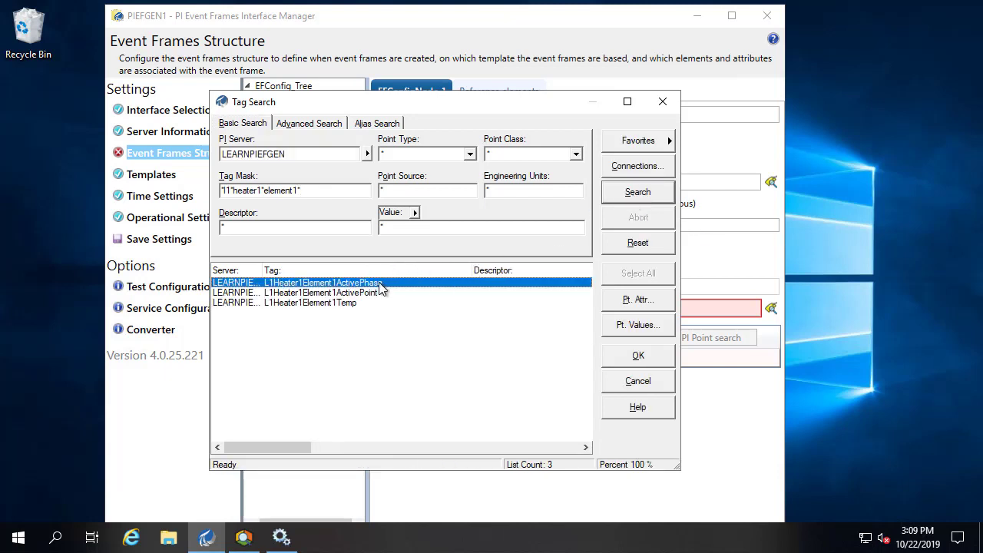
pyautogui.click(634, 357)
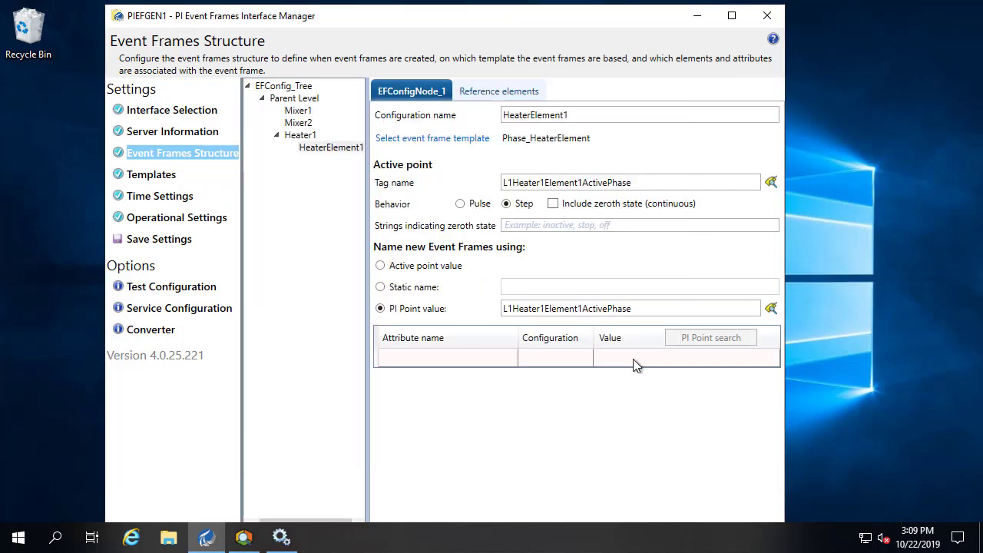
# - Add child node HeaterElement2 under Heater1 with the Phase_HeaterElement template
pyautogui.rightClick(300, 135)
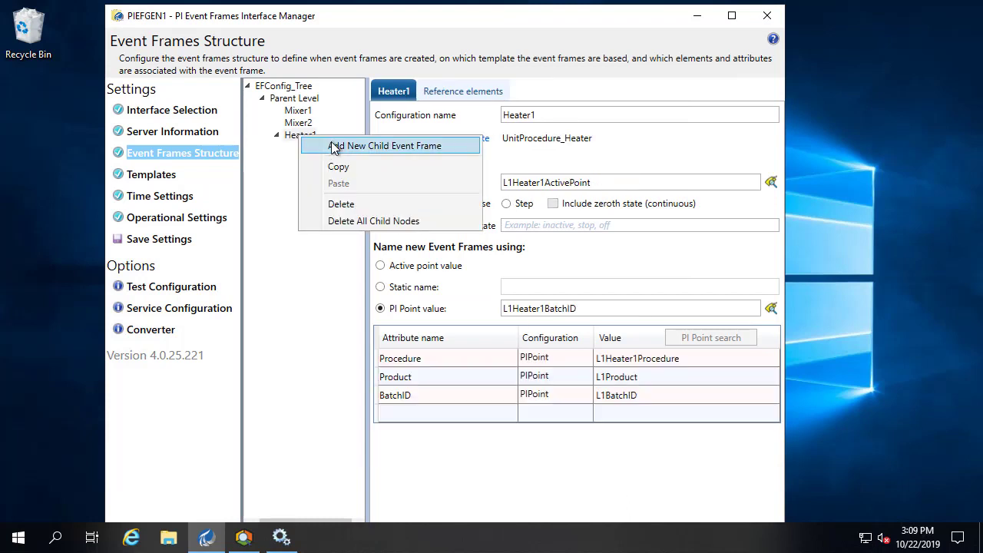
pyautogui.click(334, 145)
pyautogui.click(595, 114)
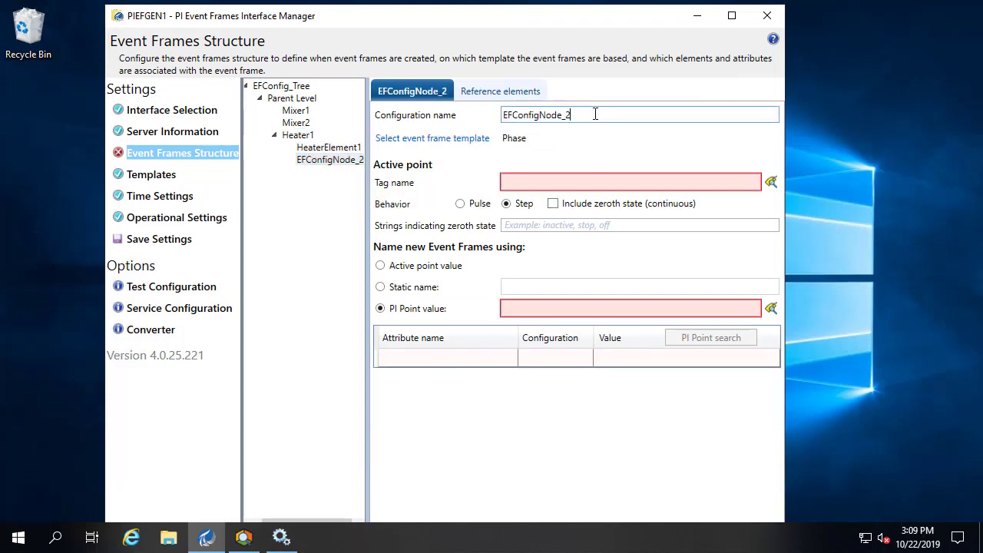
pyautogui.moveTo(595, 114); pyautogui.dragTo(468, 113)
pyautogui.write('Heater')
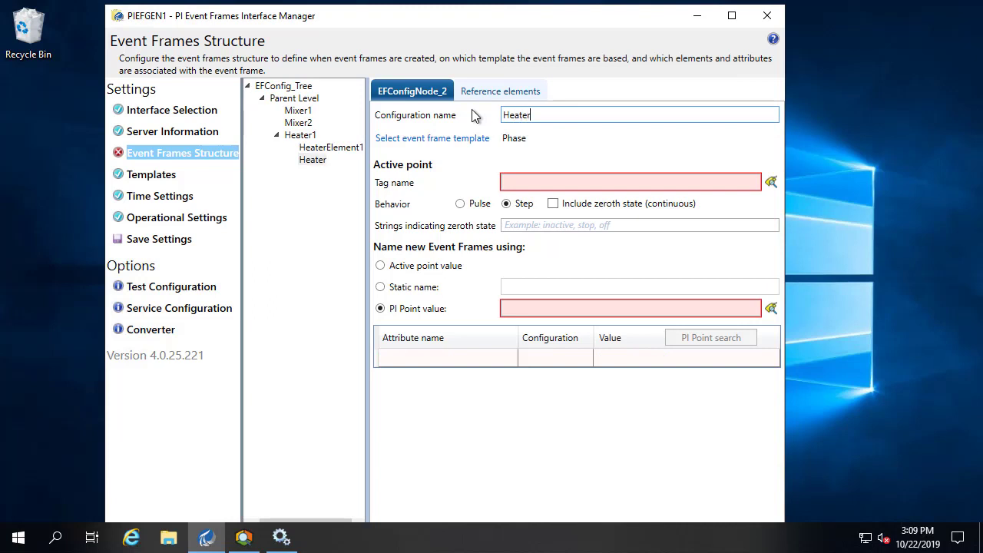
pyautogui.write('Element2')
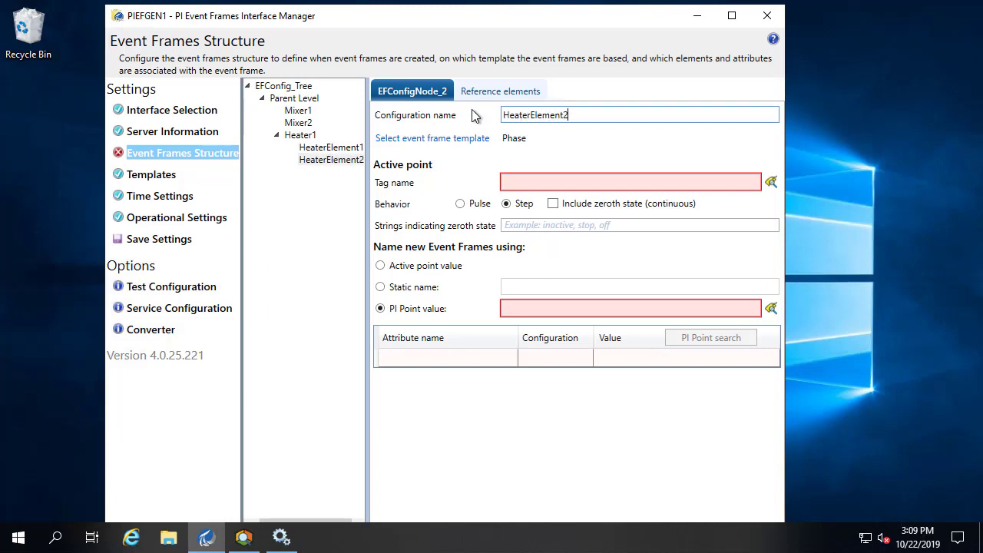
pyautogui.click(458, 142)
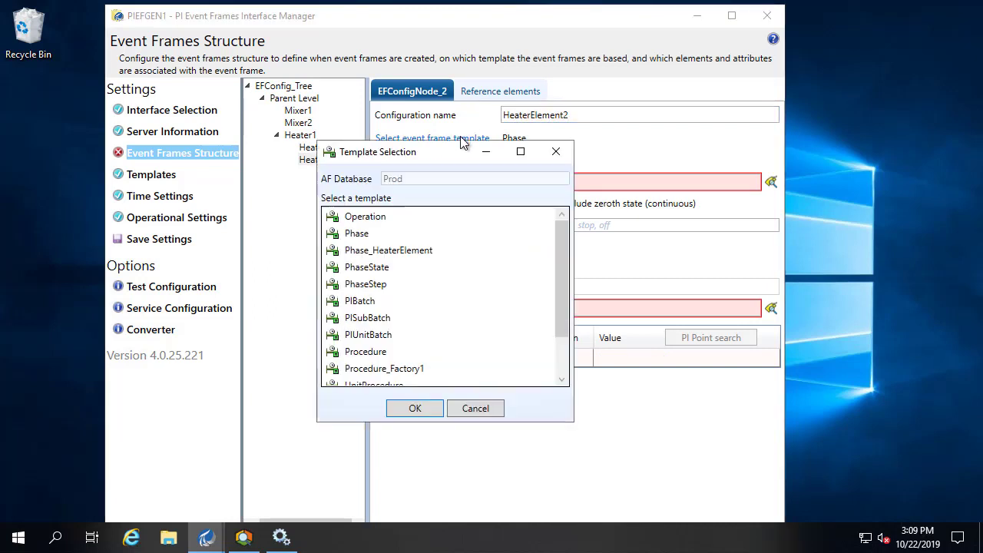
pyautogui.click(367, 270)
pyautogui.click(386, 250)
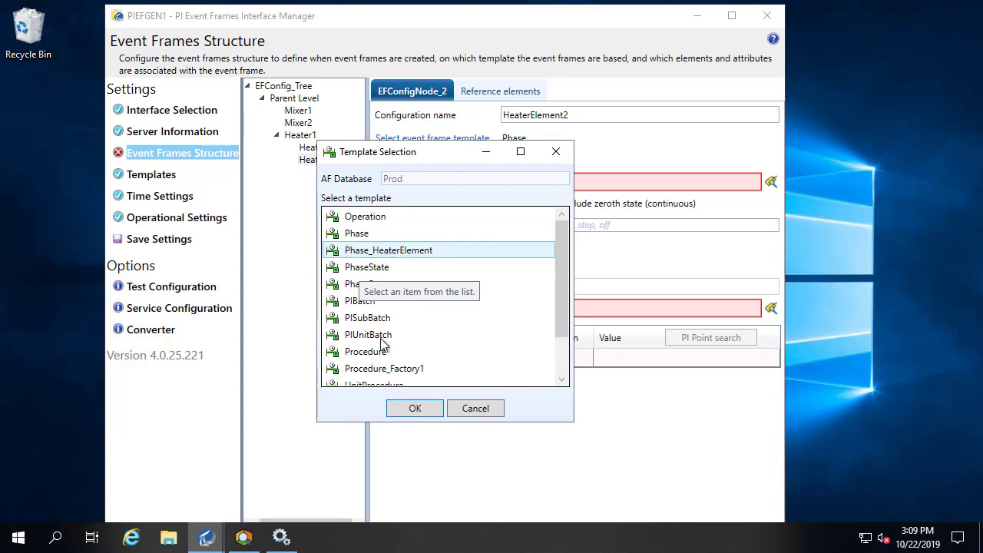
pyautogui.click(411, 408)
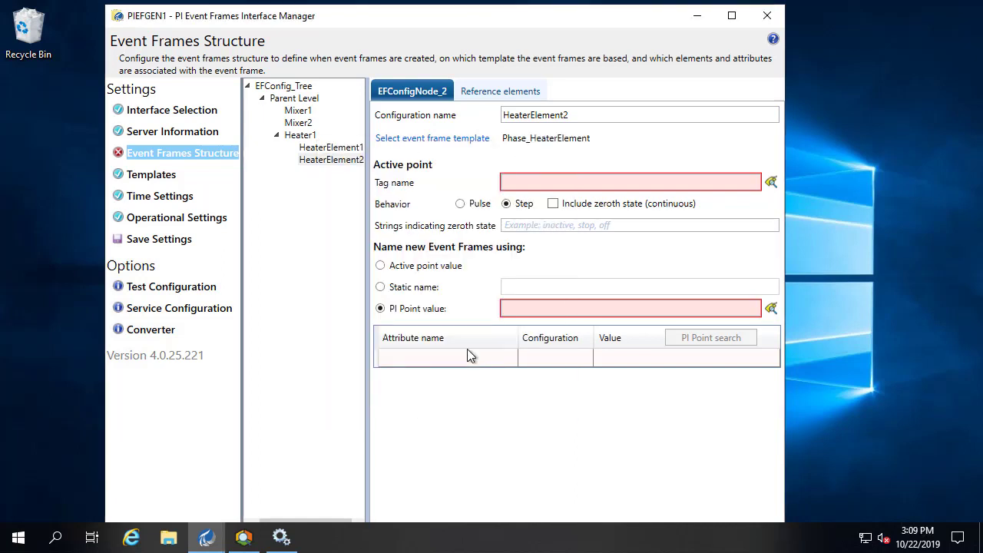
# - Set HeaterElement2's active point tag to L1Heater1Element2ActivePoint
pyautogui.click(771, 183)
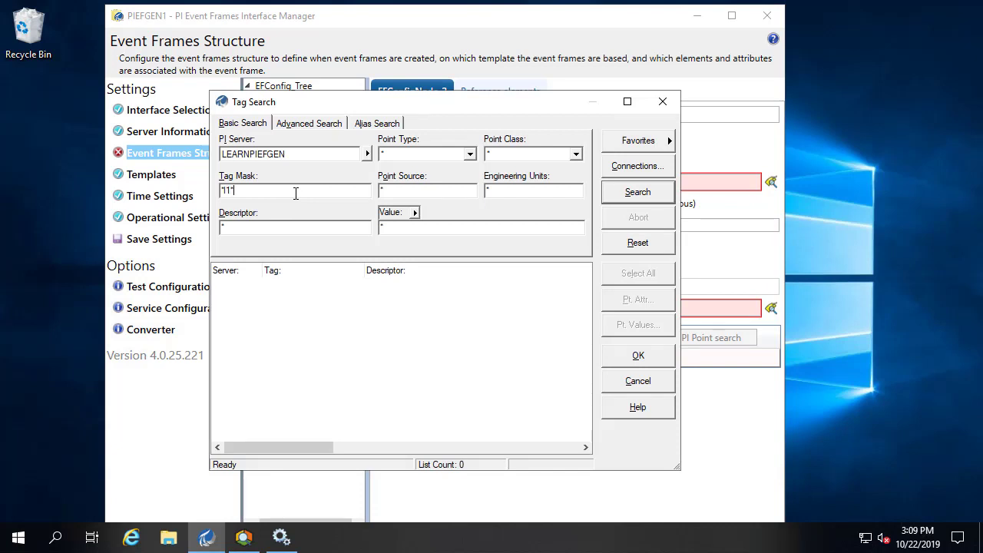
pyautogui.write('heater1*element*')
pyautogui.write('*')
pyautogui.click(638, 192)
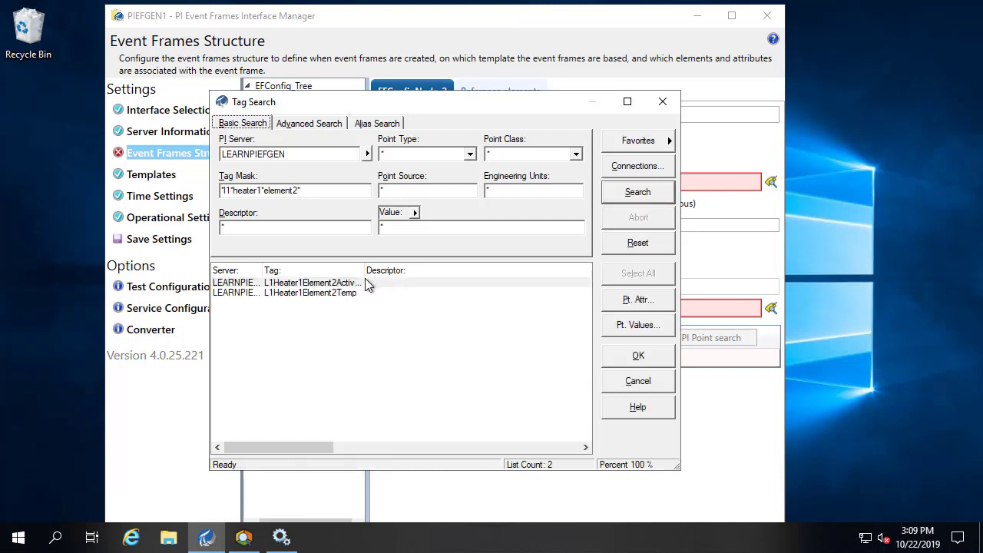
pyautogui.click(423, 281)
pyautogui.click(656, 355)
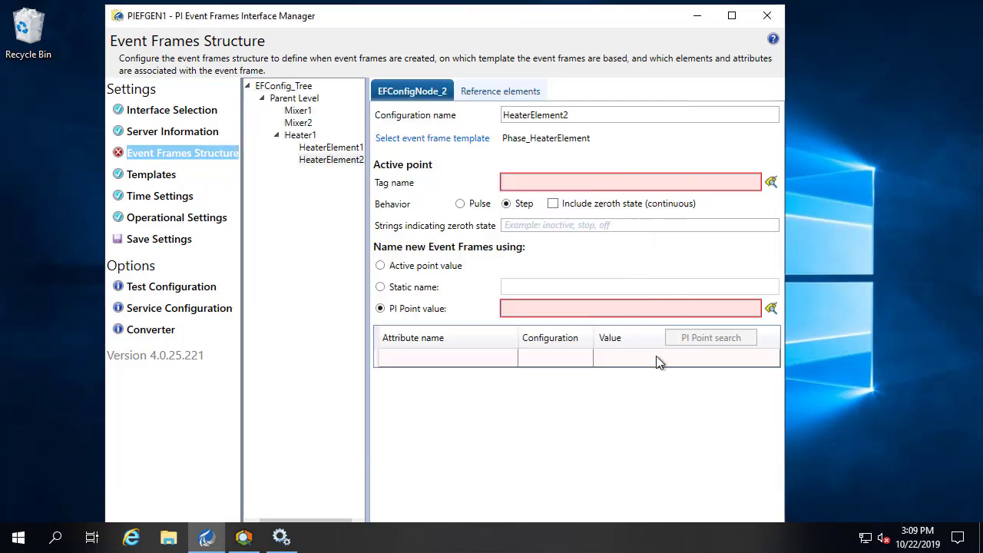
# - Give new event frames the static name 'Heater 1 Element 2'
pyautogui.click(415, 288)
pyautogui.click(540, 288)
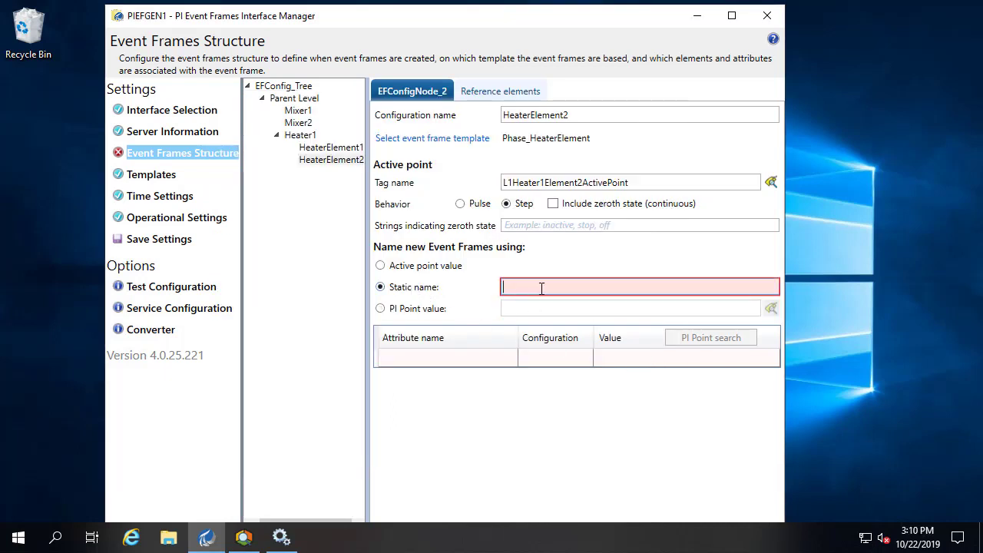
pyautogui.write('Heater 1')
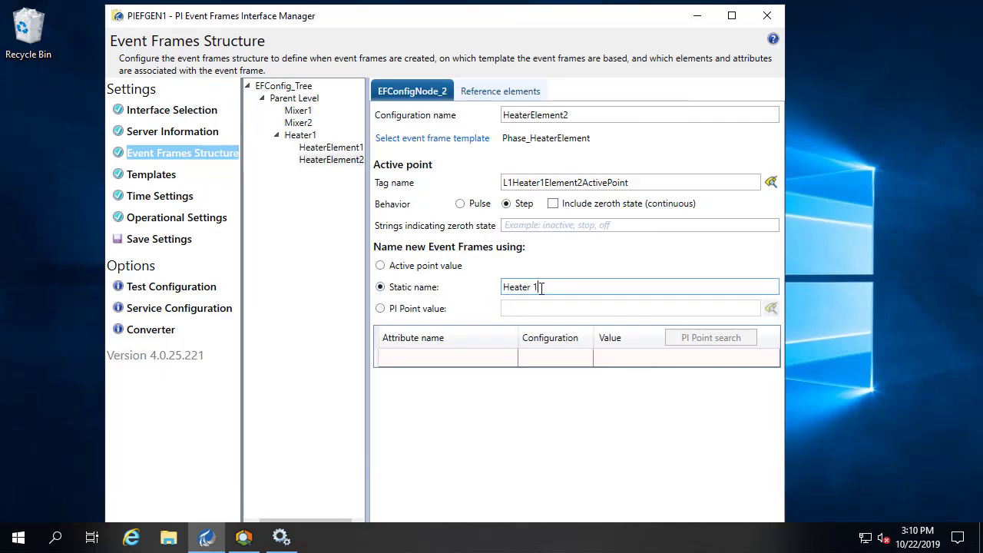
pyautogui.write(' Element 2')
pyautogui.click(149, 246)
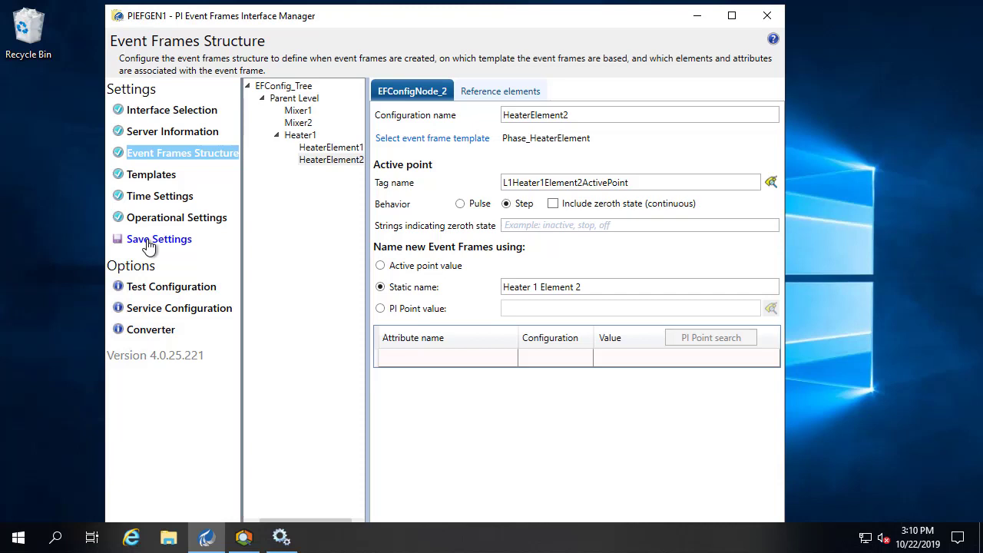
# - Review each node's configuration, then start the PIEFGEN1 interface service from Service Configuration
pyautogui.click(313, 149)
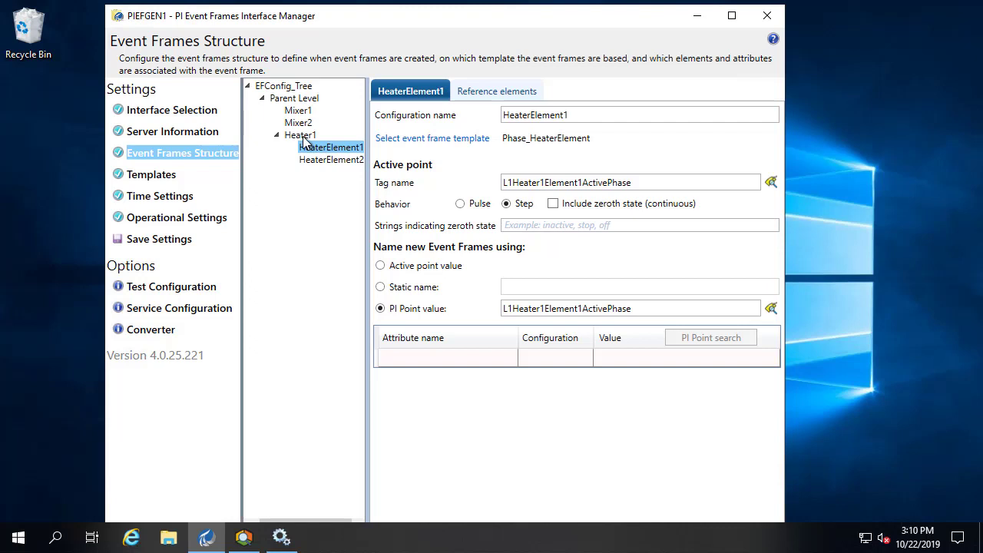
pyautogui.click(304, 135)
pyautogui.click(307, 124)
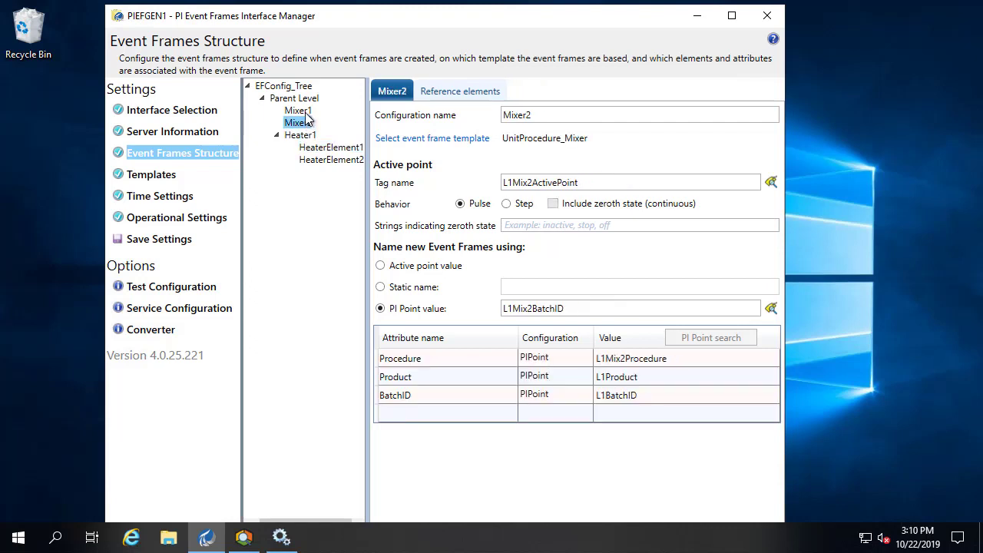
pyautogui.click(305, 112)
pyautogui.click(310, 99)
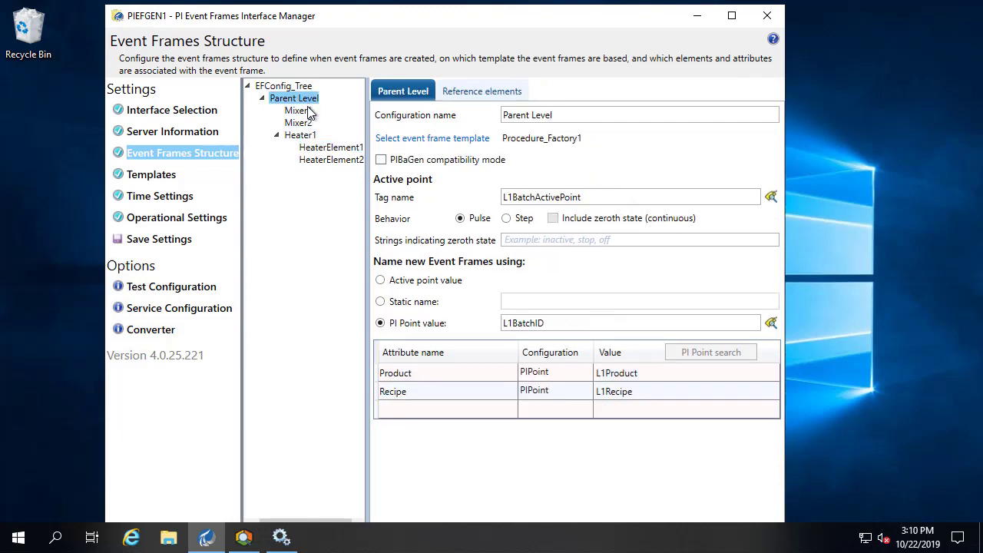
pyautogui.click(323, 162)
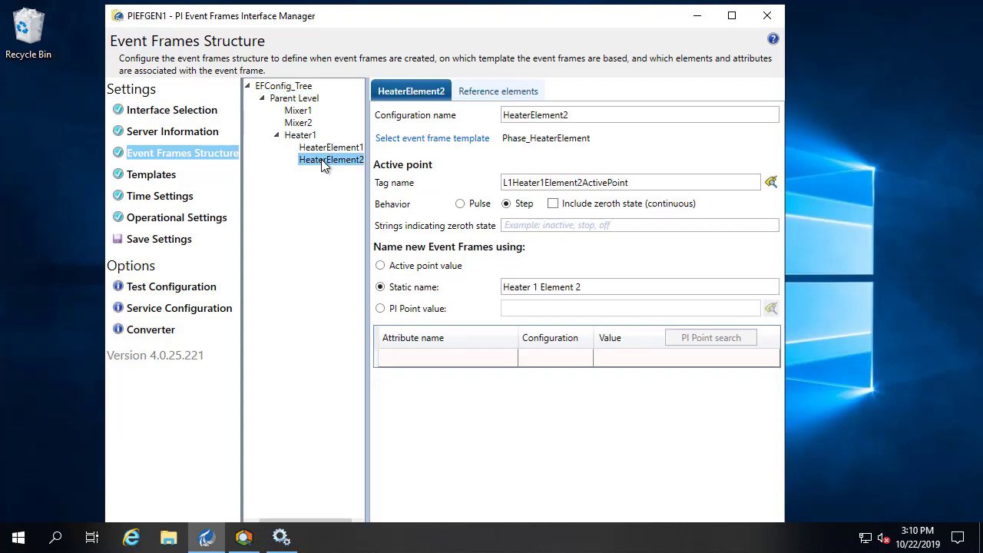
pyautogui.click(179, 309)
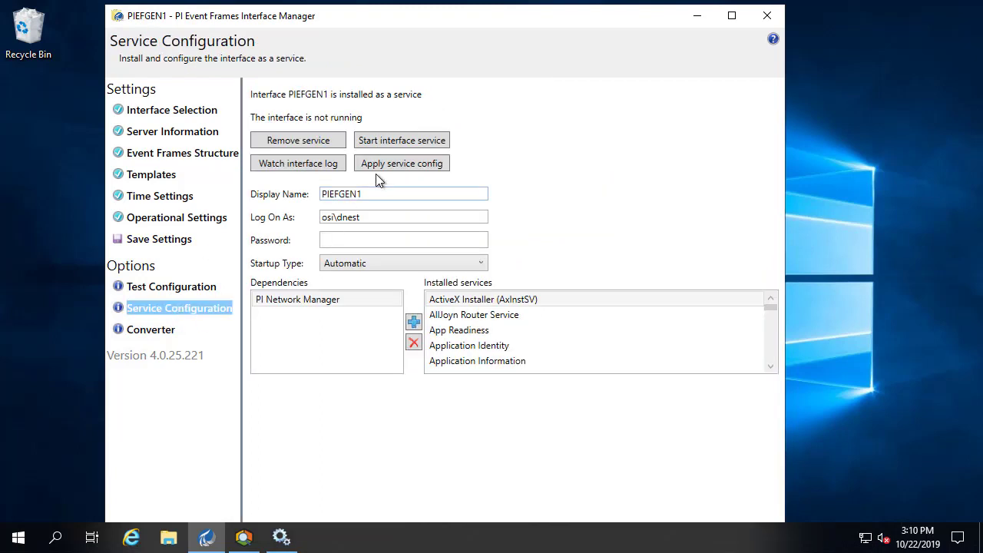
pyautogui.click(388, 141)
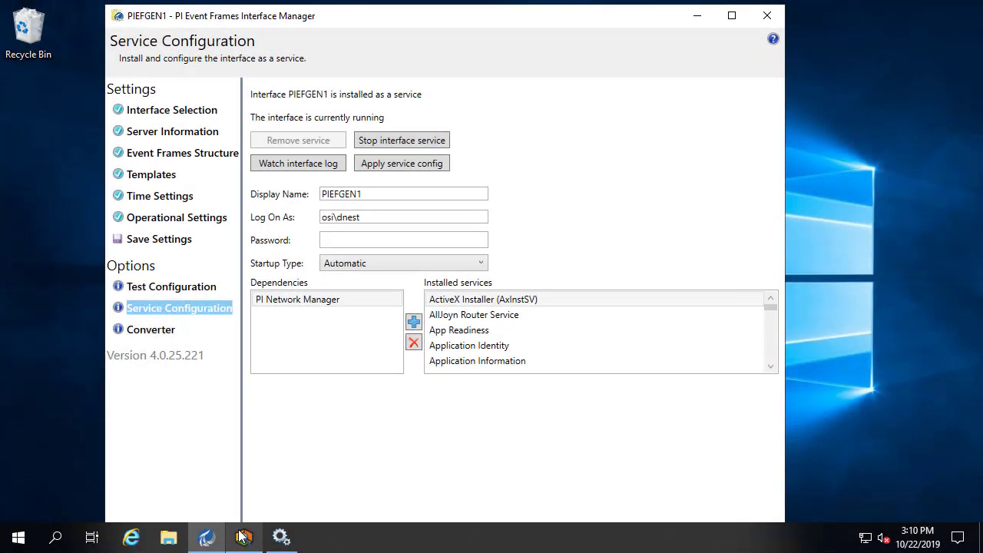
# - Create Event Frame Search 2 with All Descendants off, returning 128 top-level batches
pyautogui.click(244, 538)
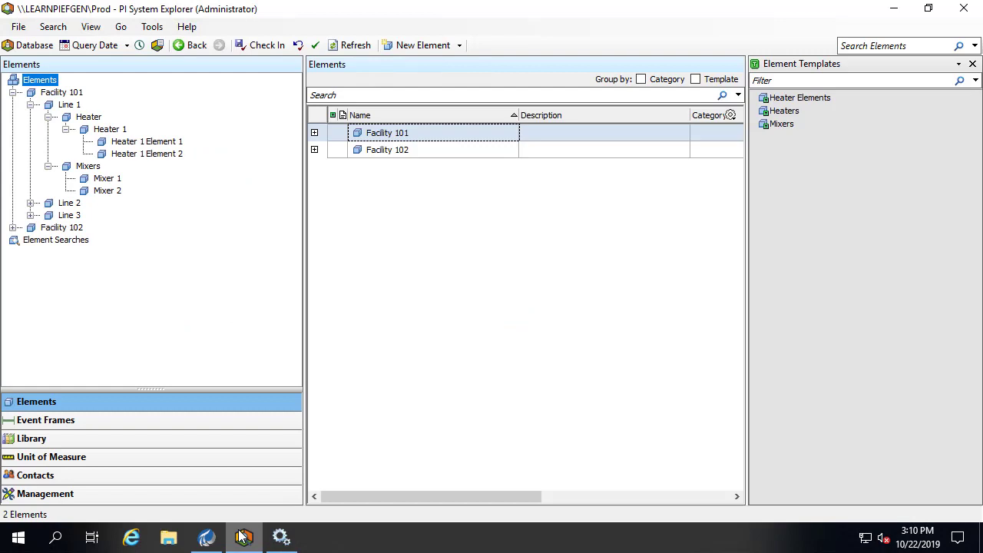
pyautogui.click(69, 420)
pyautogui.rightClick(103, 79)
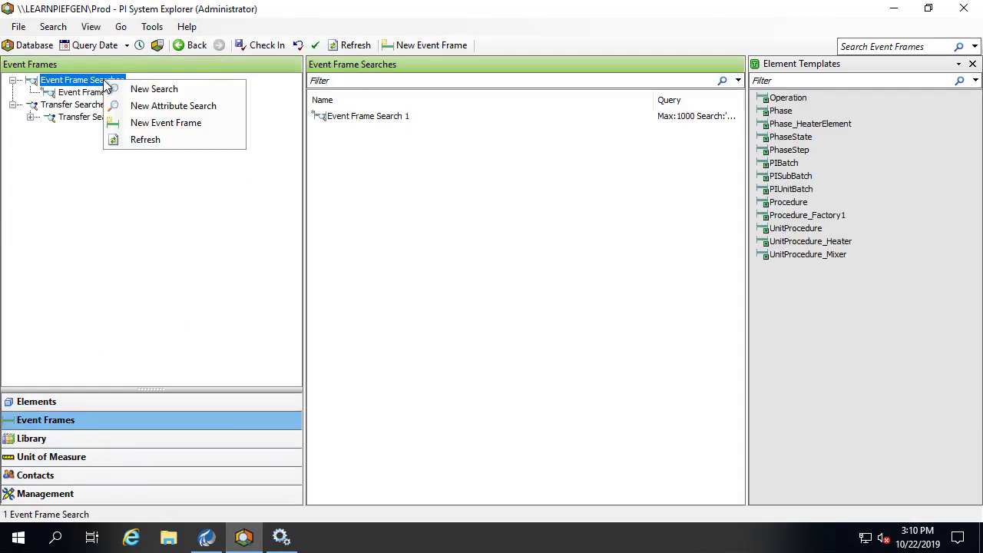
pyautogui.click(133, 89)
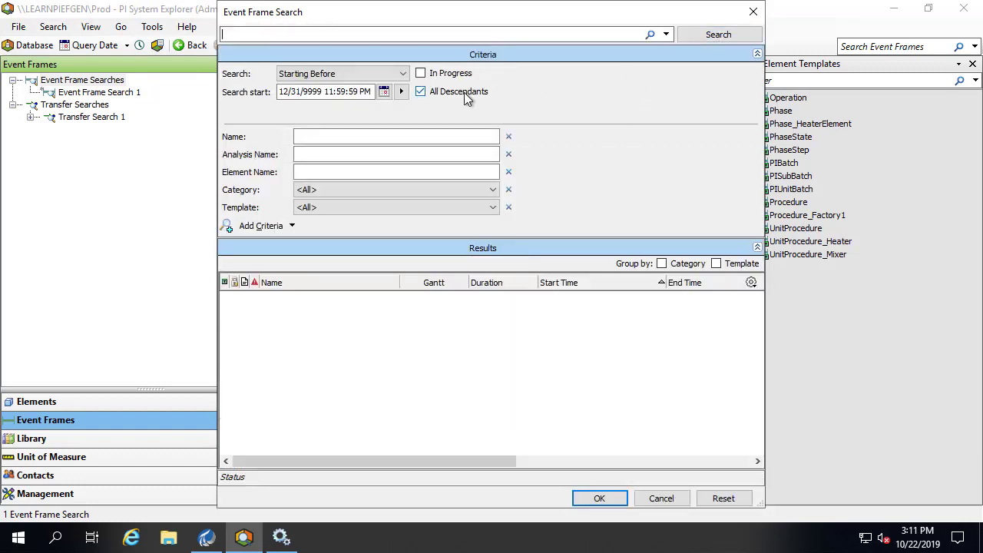
pyautogui.click(463, 93)
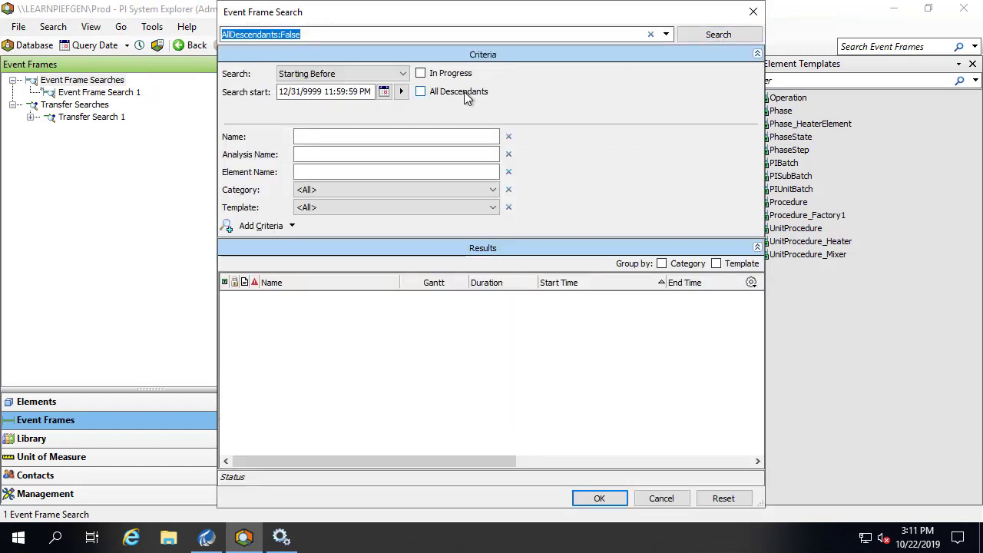
pyautogui.click(704, 37)
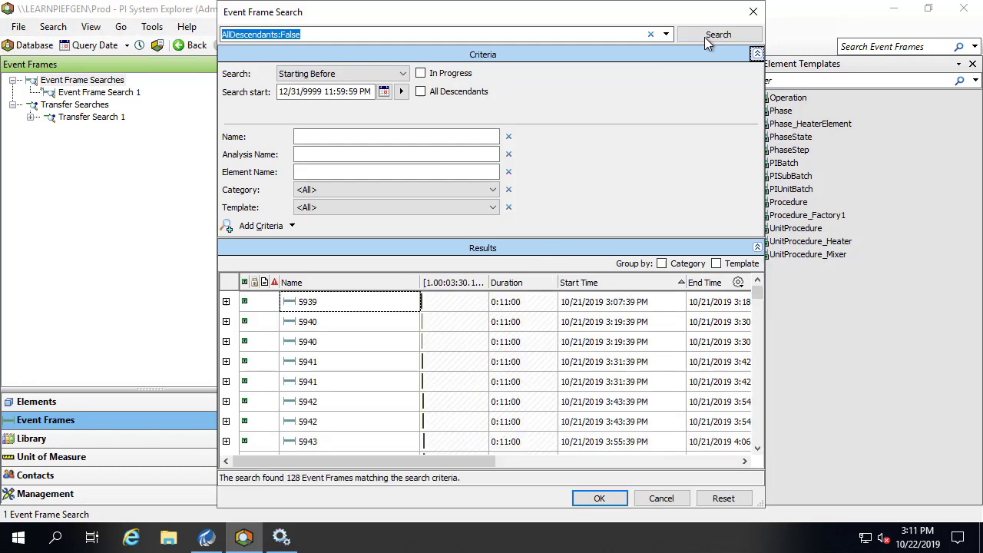
pyautogui.click(598, 498)
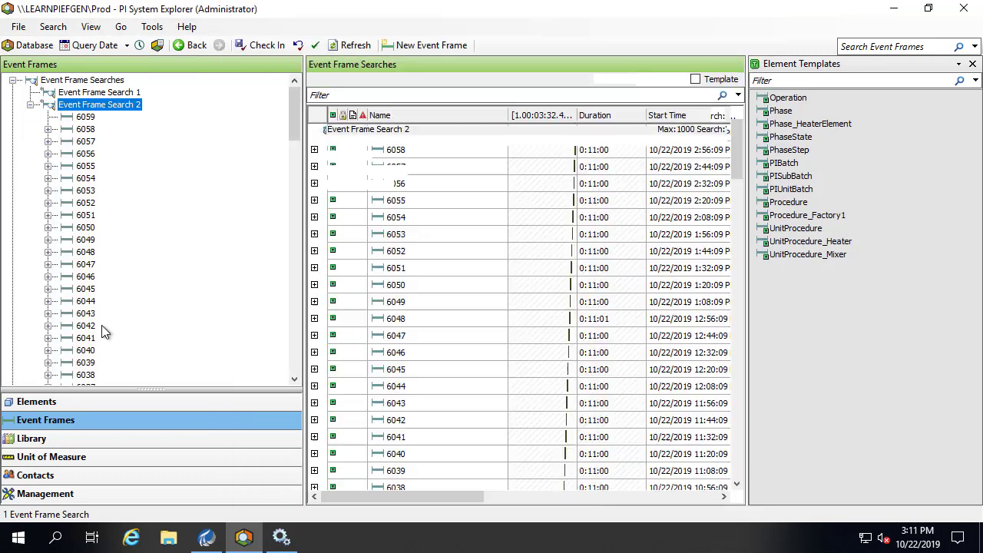
# - Expand batch 6057 and L1Heater 1: 6057, stepping through the mixer, heater and element frames
pyautogui.click(85, 142)
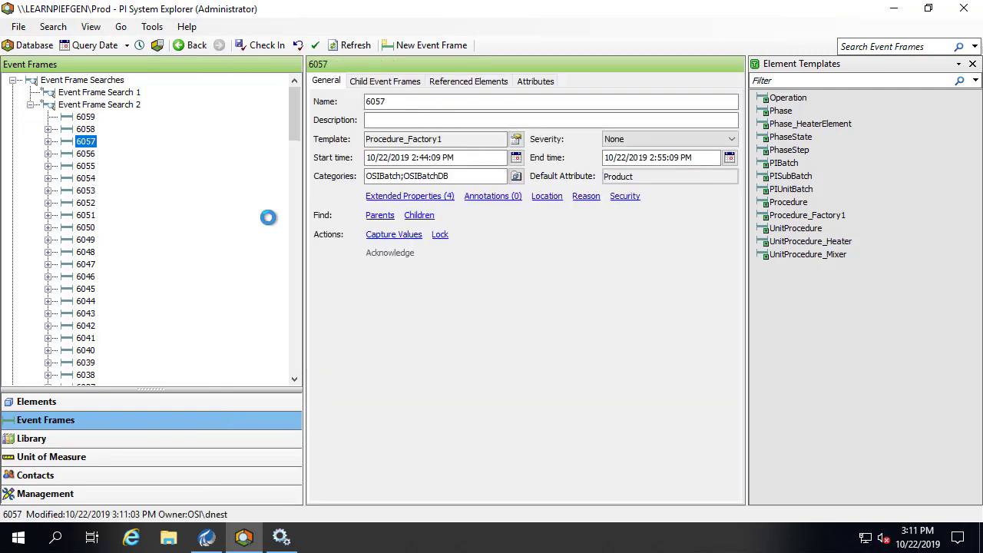
pyautogui.click(47, 141)
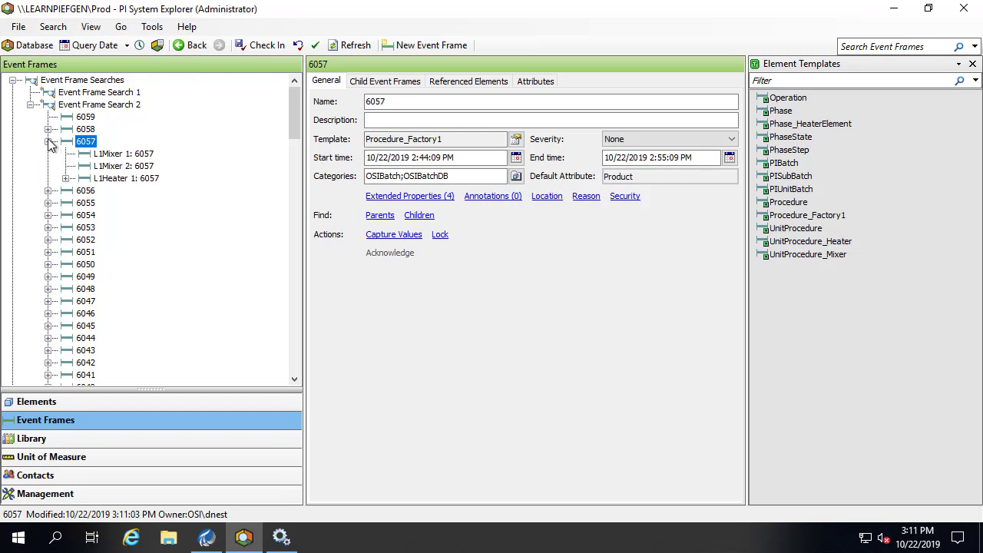
pyautogui.click(115, 154)
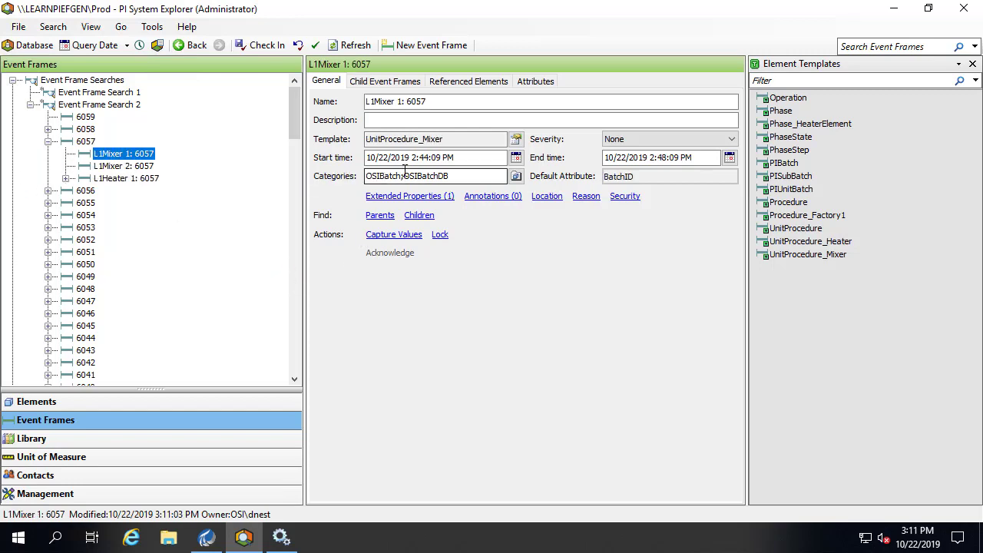
pyautogui.click(117, 167)
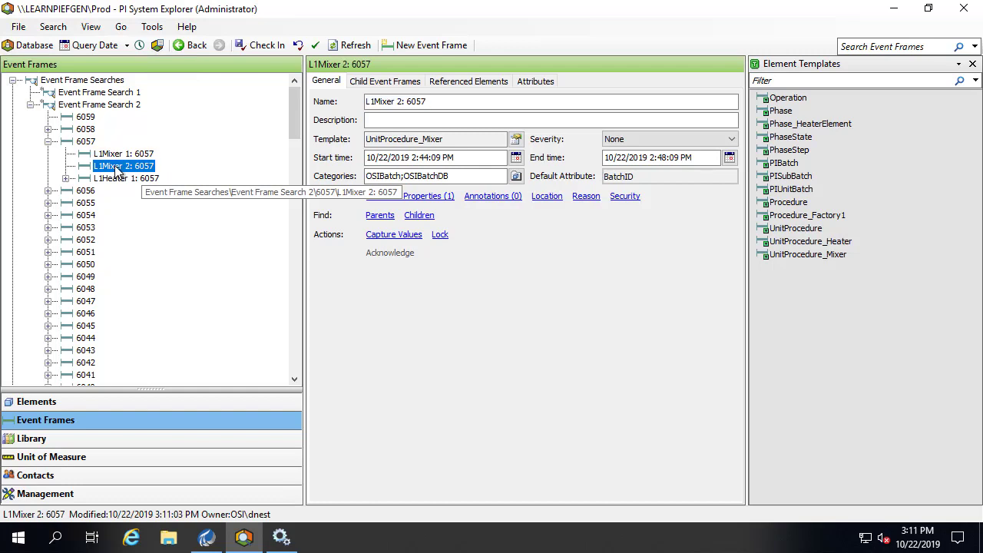
pyautogui.click(115, 180)
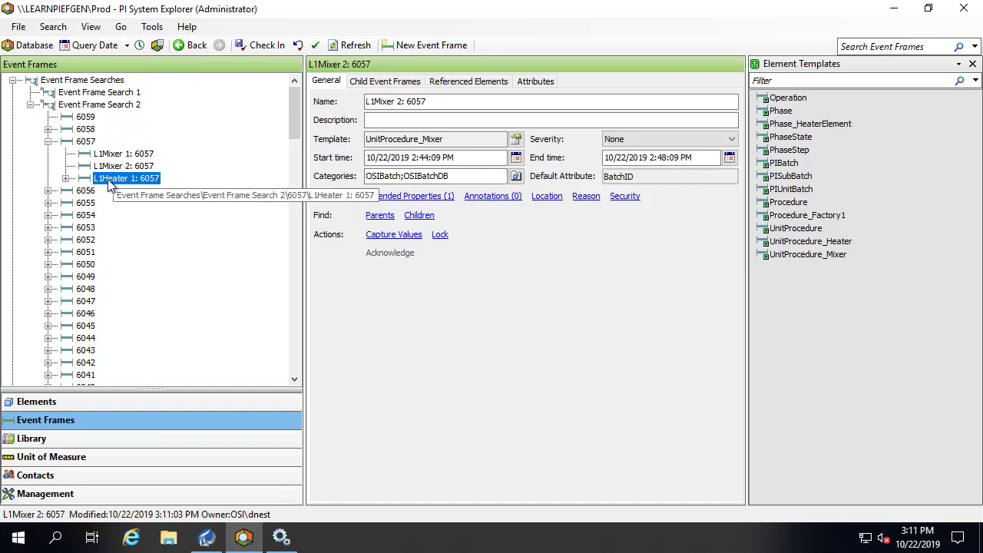
pyautogui.click(66, 178)
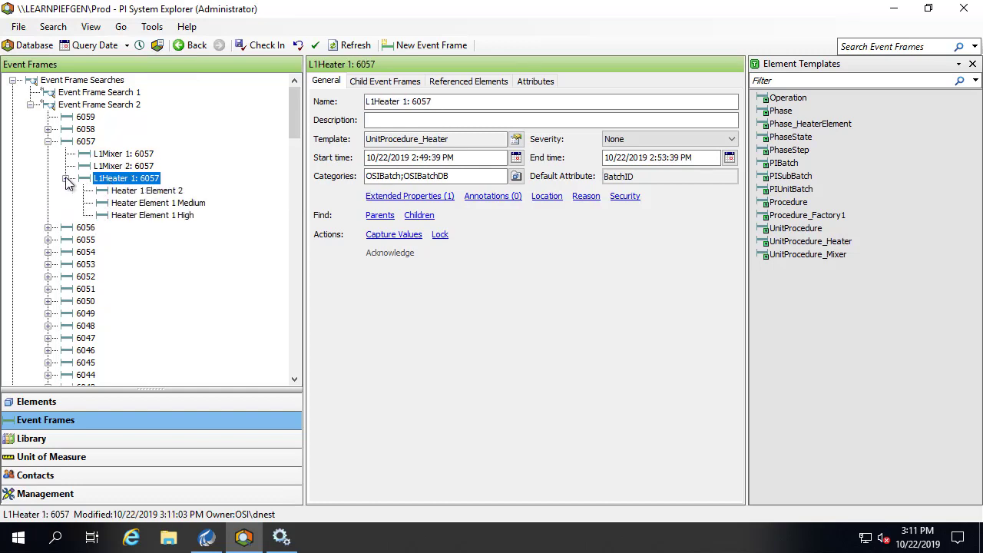
pyautogui.click(142, 191)
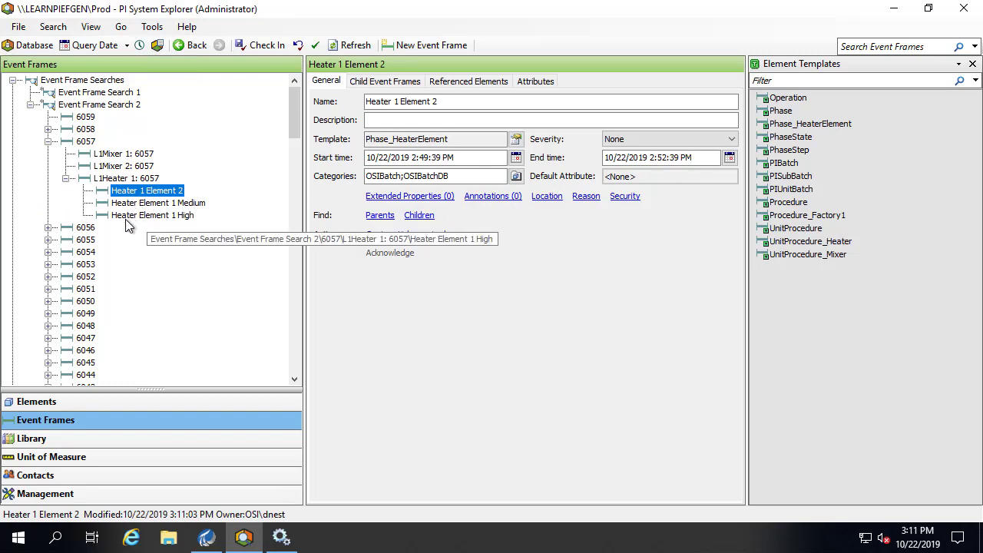
pyautogui.press('Down')
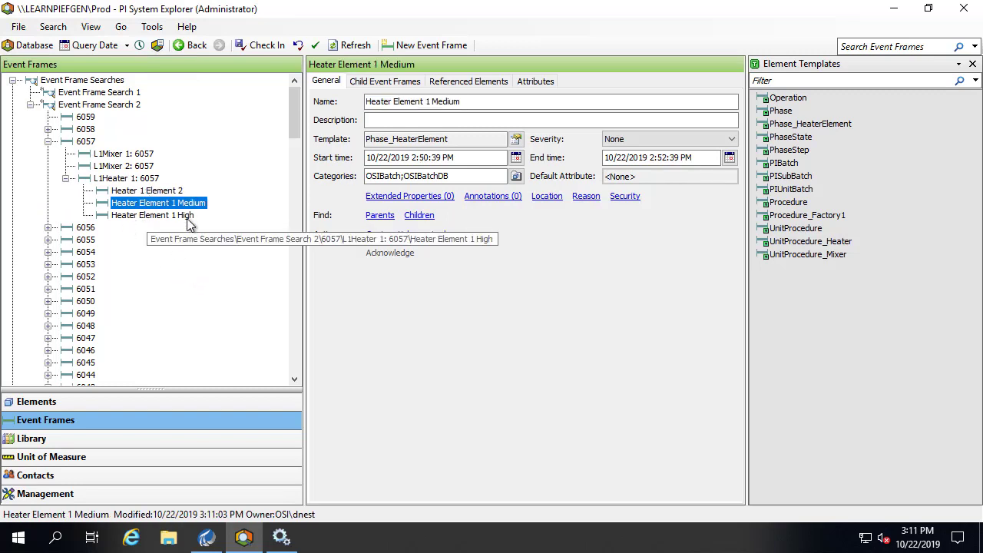
pyautogui.press('Down')
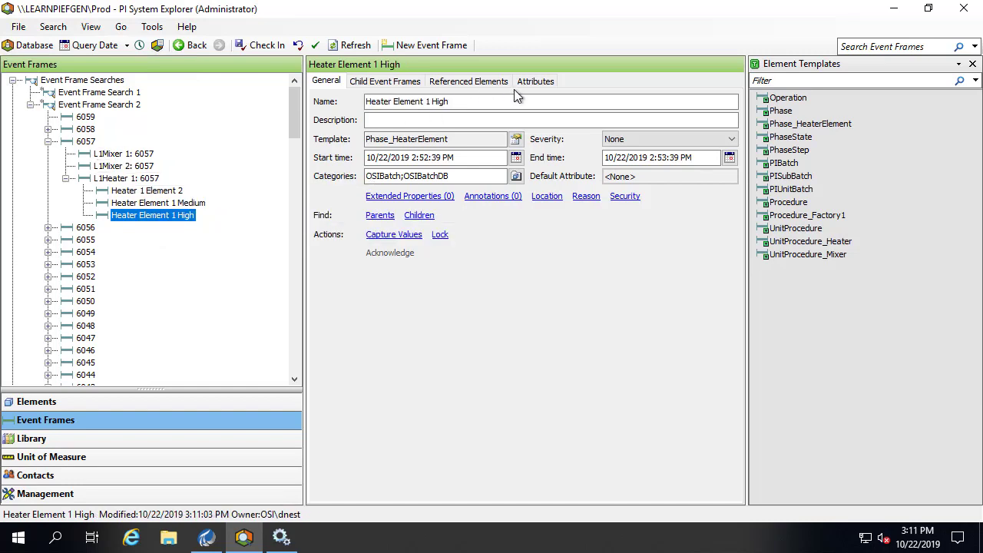
pyautogui.click(532, 81)
pyautogui.click(83, 143)
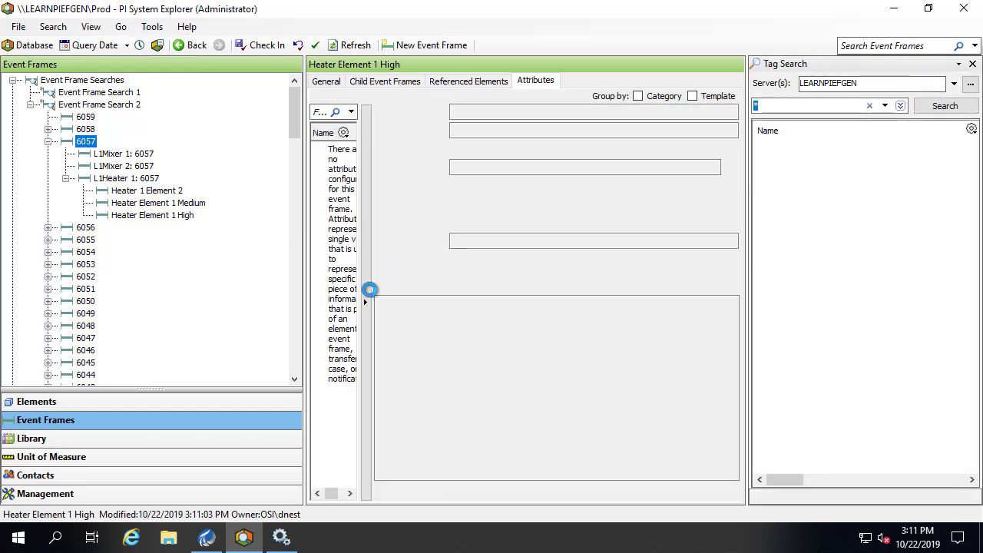
# - Close Tag Search and check 6057's child attributes: Chemical X, Rapid Mix, Slow Mix, Rapid Boil
pyautogui.moveTo(361, 296); pyautogui.dragTo(607, 279)
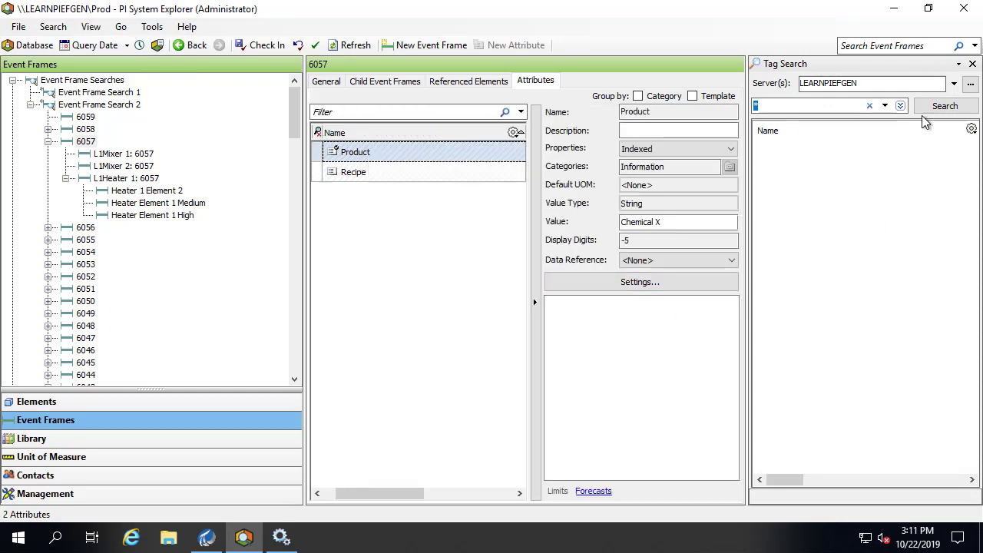
pyautogui.click(972, 65)
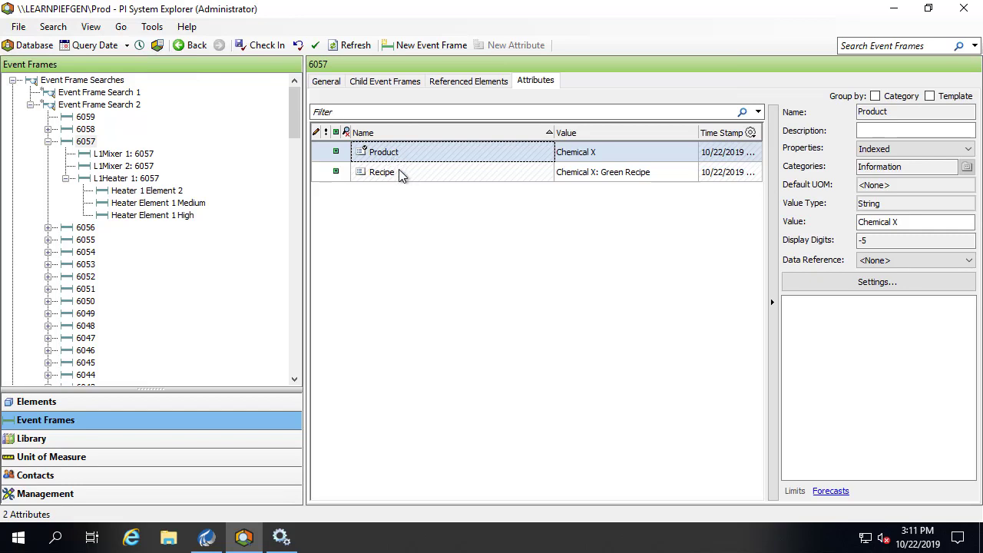
pyautogui.click(126, 155)
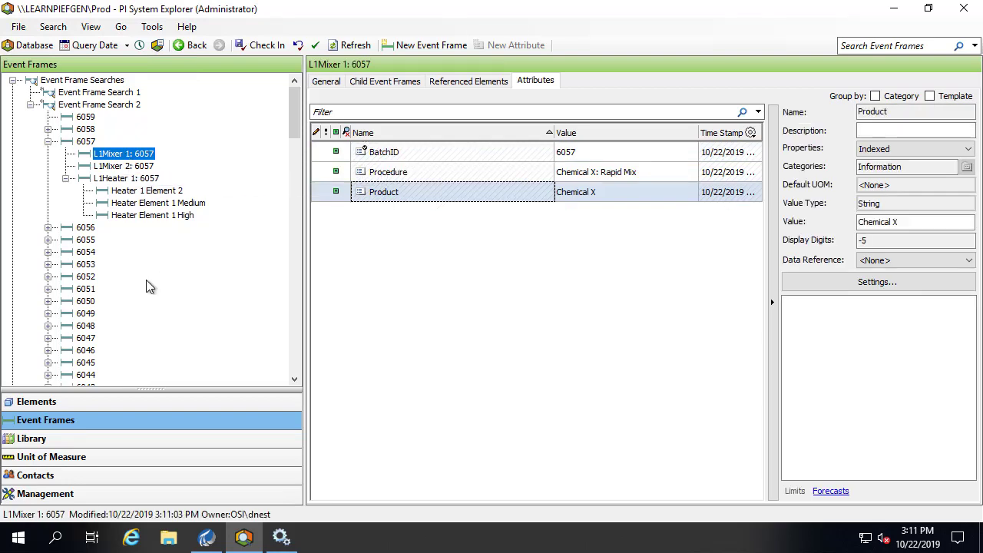
pyautogui.click(139, 169)
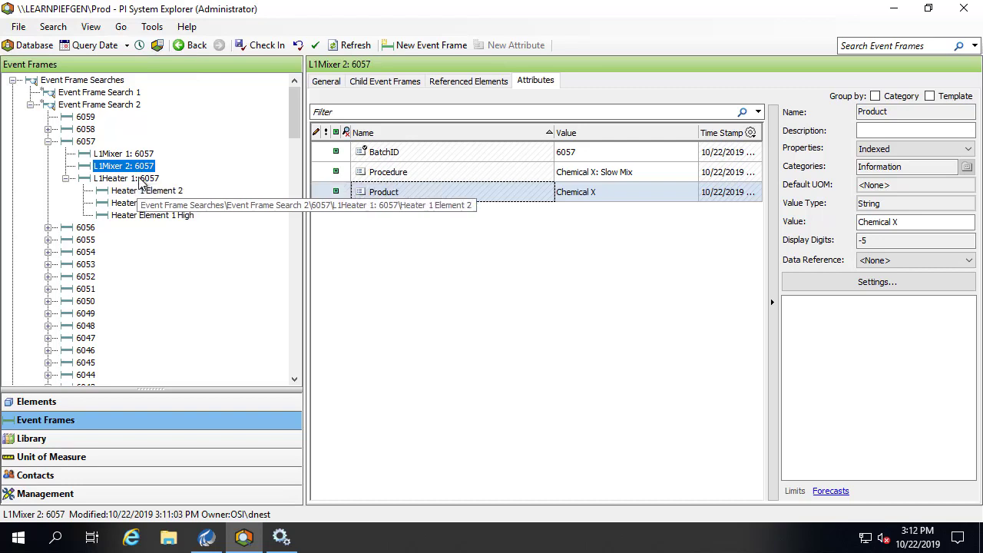
pyautogui.click(140, 179)
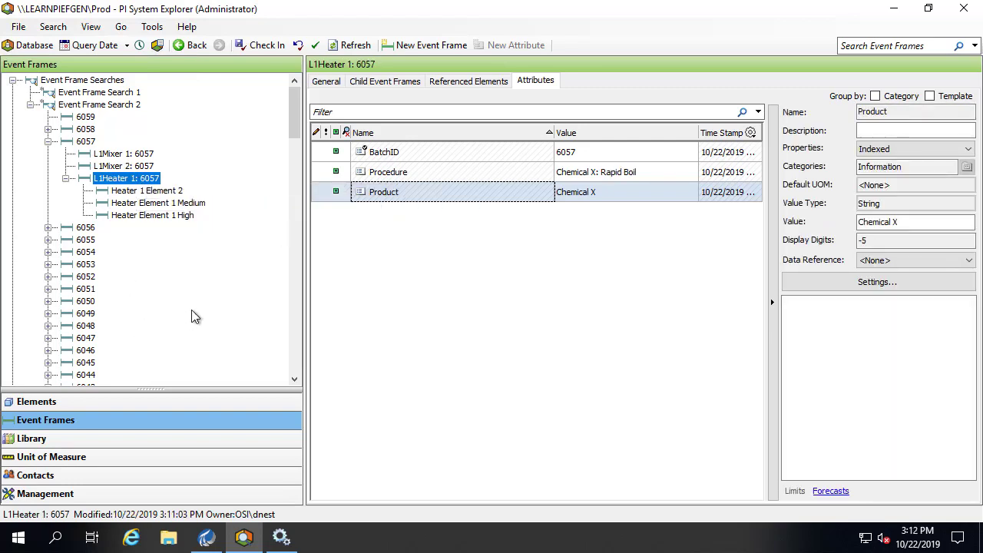
pyautogui.click(158, 191)
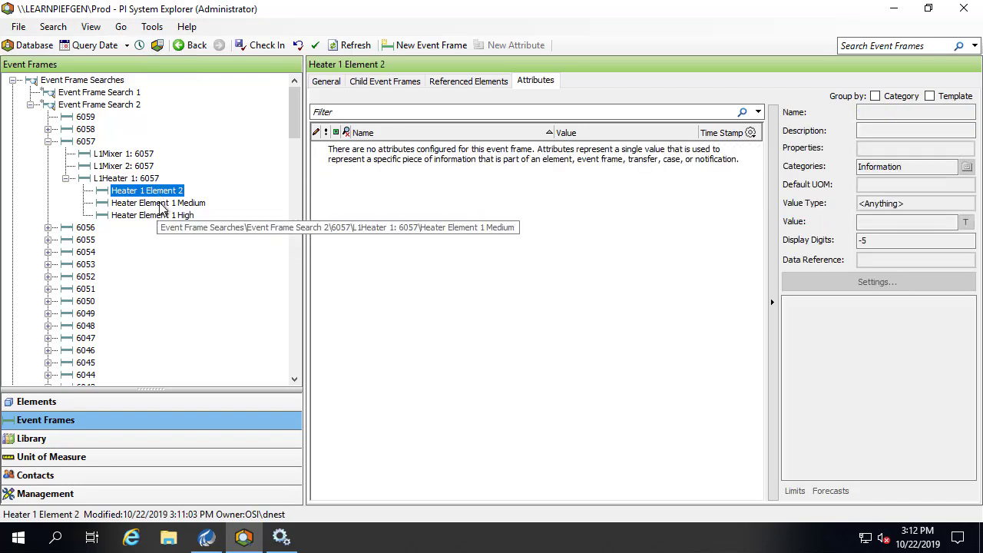
pyautogui.click(160, 204)
pyautogui.click(159, 216)
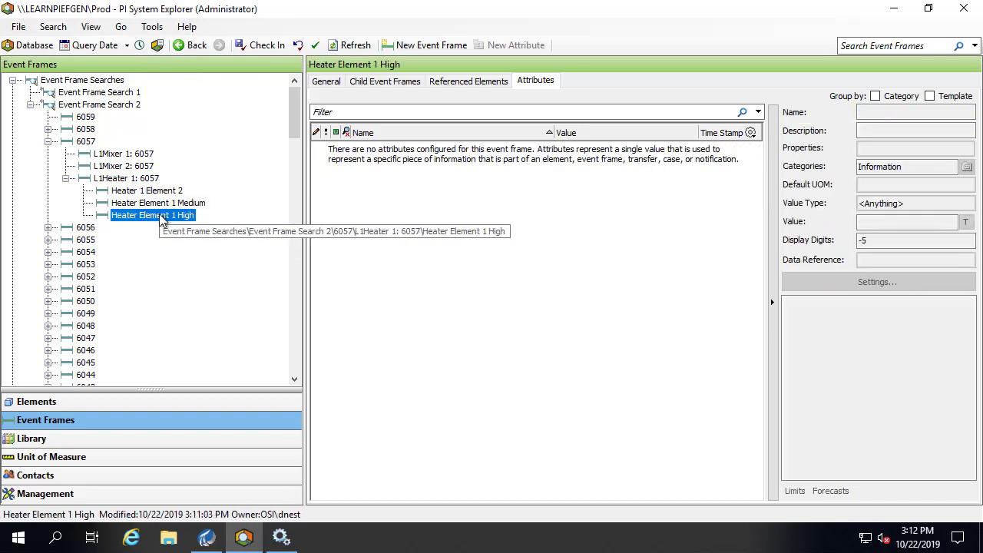